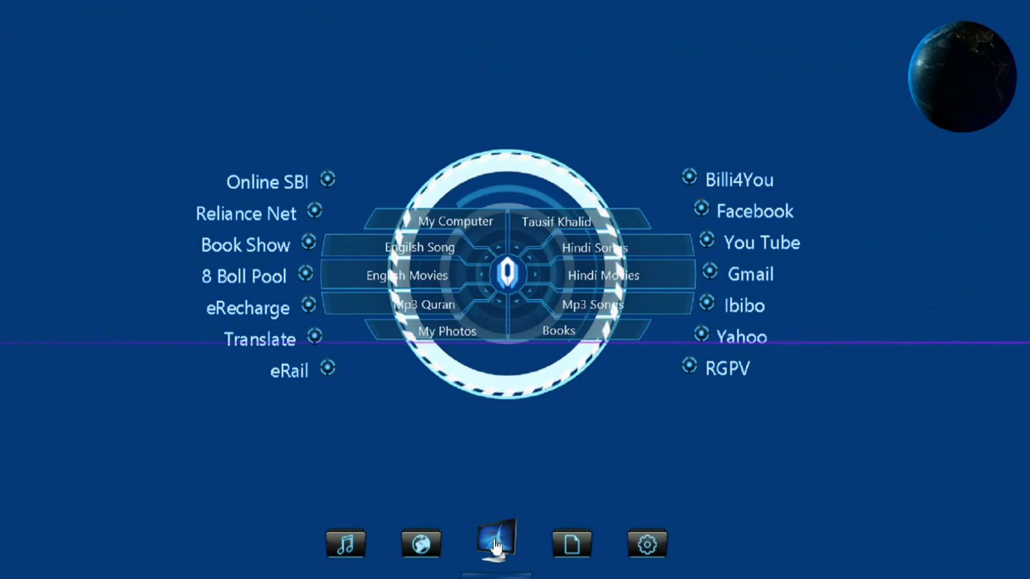
Step: Try the dock's computer shortcut and the launcher's My Computer link, viewing the drives and closing the windows
click(516, 536)
click(1008, 12)
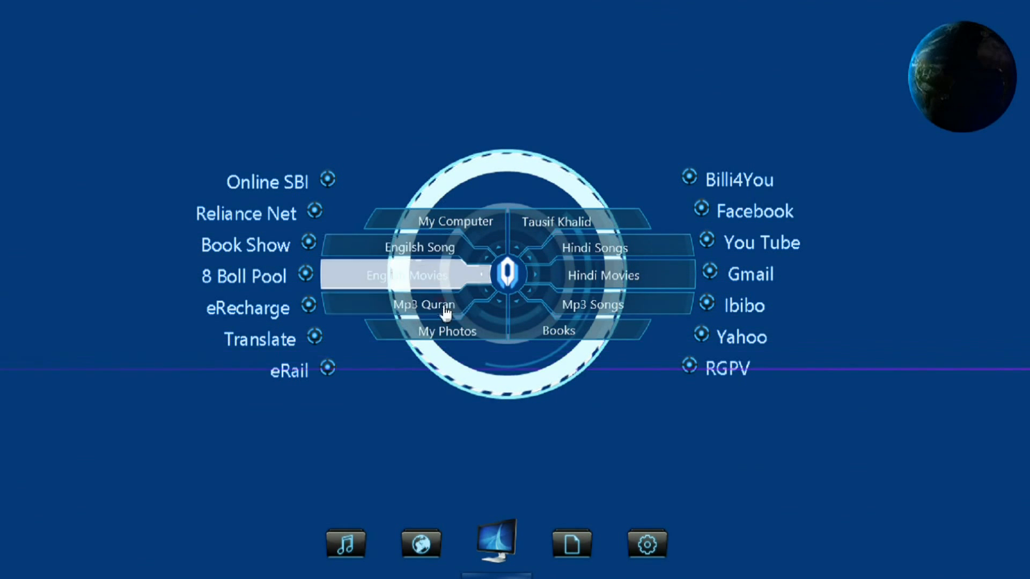
click(457, 217)
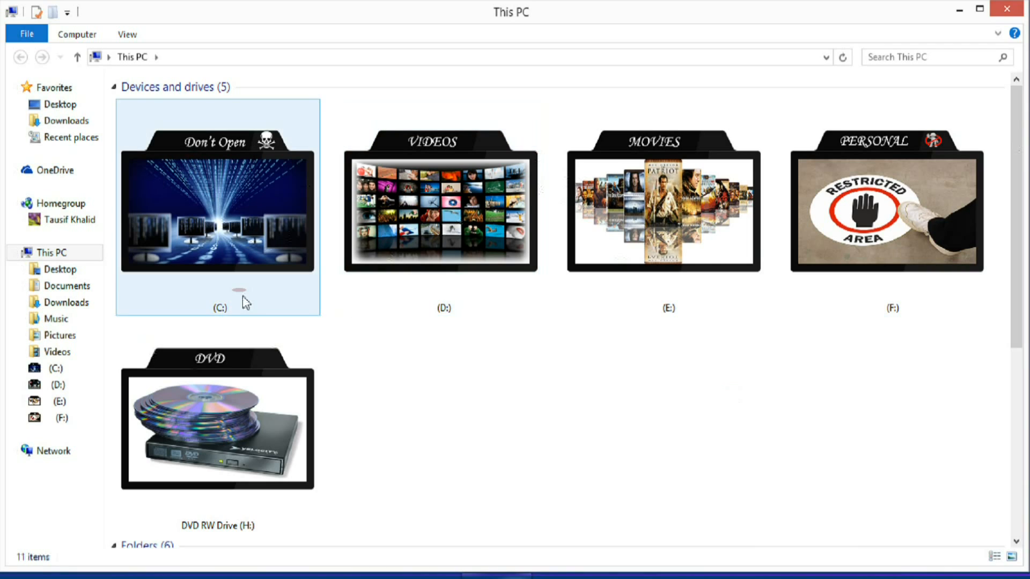
click(492, 389)
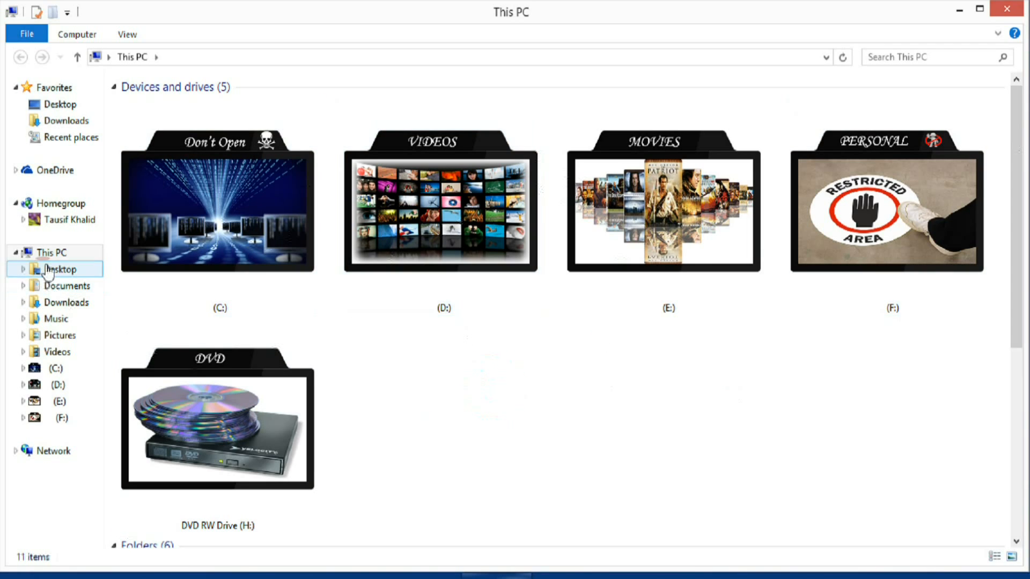
click(75, 257)
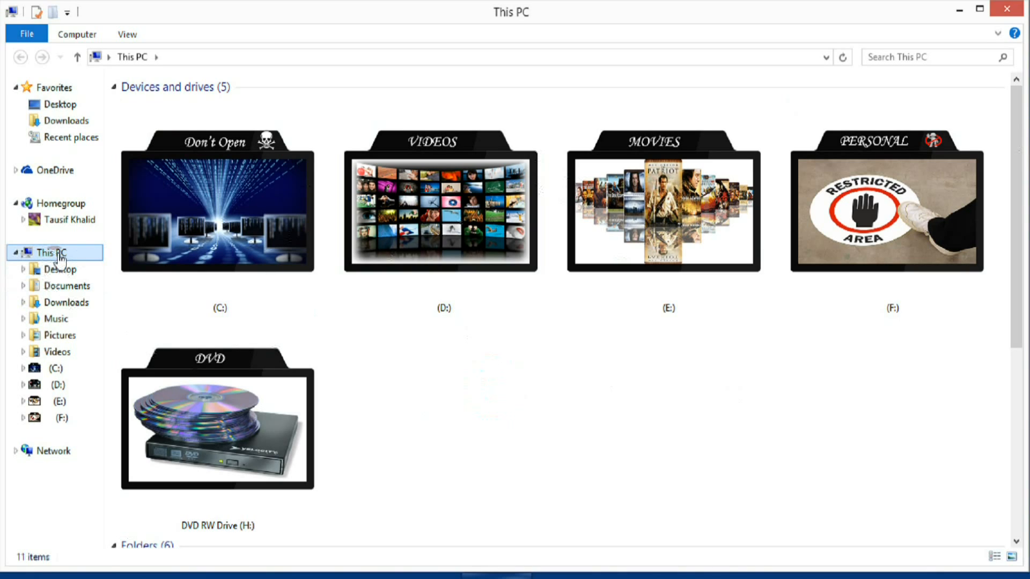
click(1006, 8)
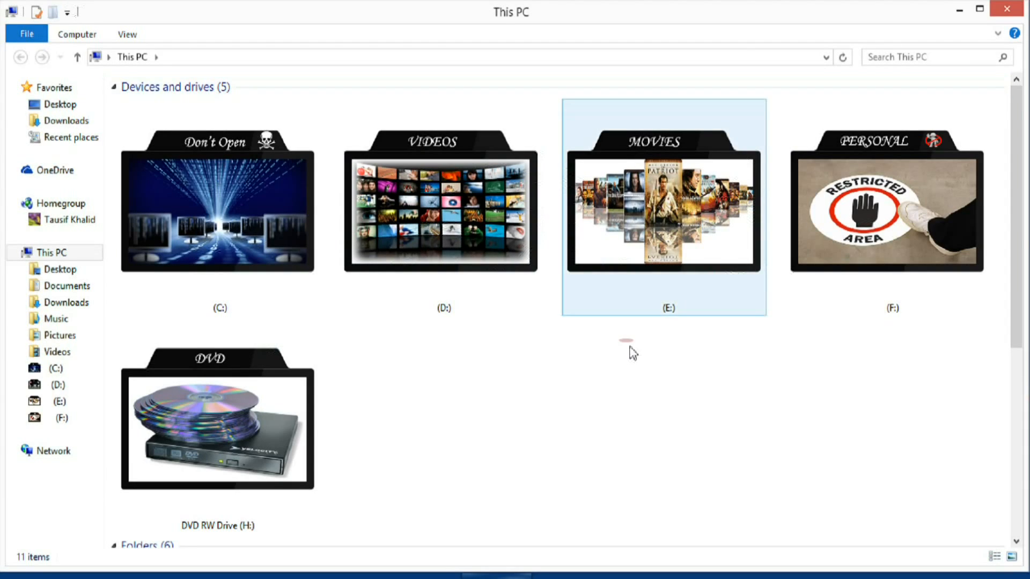
Step: Browse drive E: through MOVIES to the 00 A Series Movies folder, and close the window
click(595, 365)
double_click(667, 291)
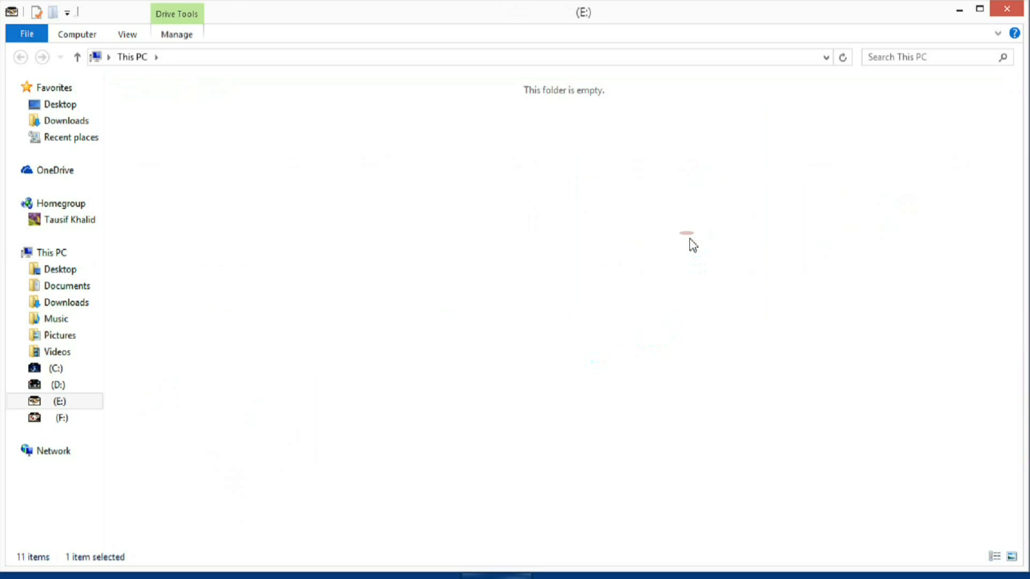
double_click(266, 156)
click(807, 263)
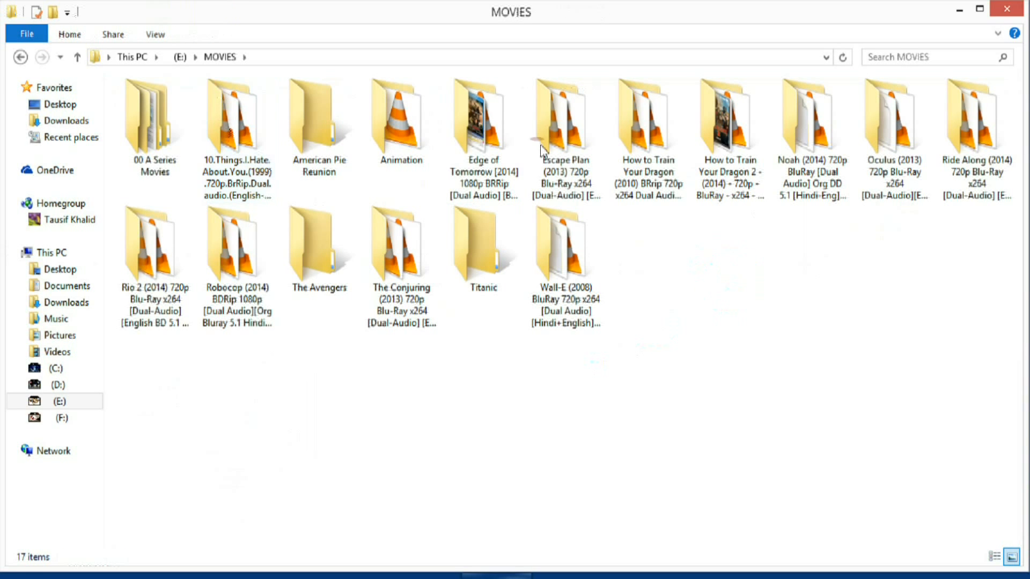
click(180, 127)
double_click(181, 128)
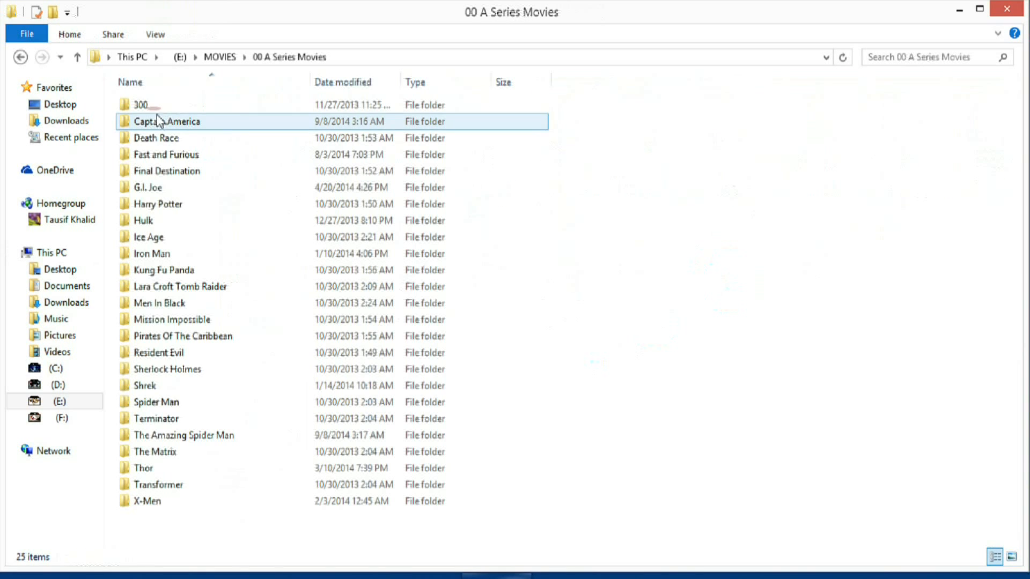
click(1015, 12)
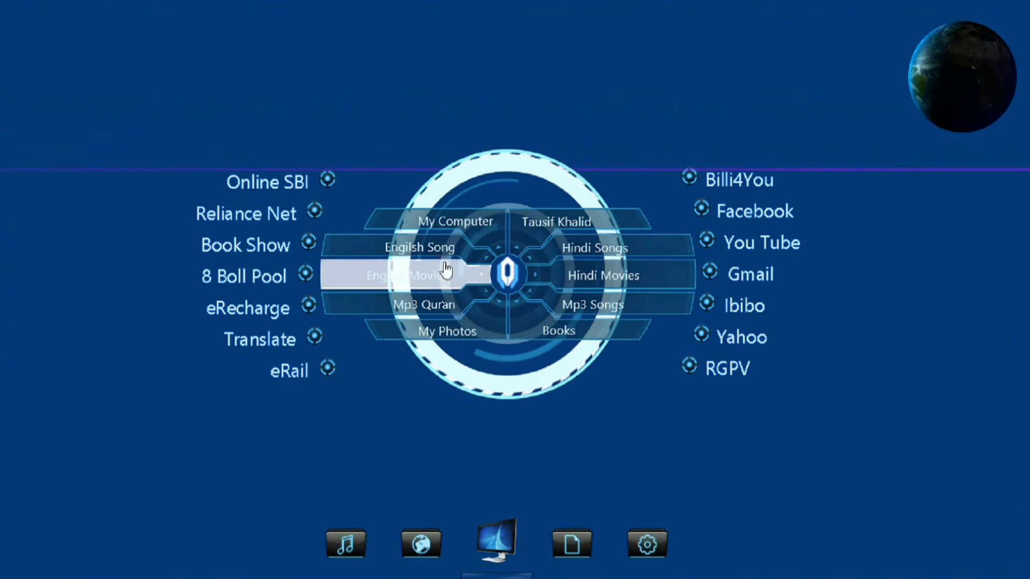
Step: Test the launcher's English Movies and Hindi Songs links, closing the folder windows they open
click(389, 275)
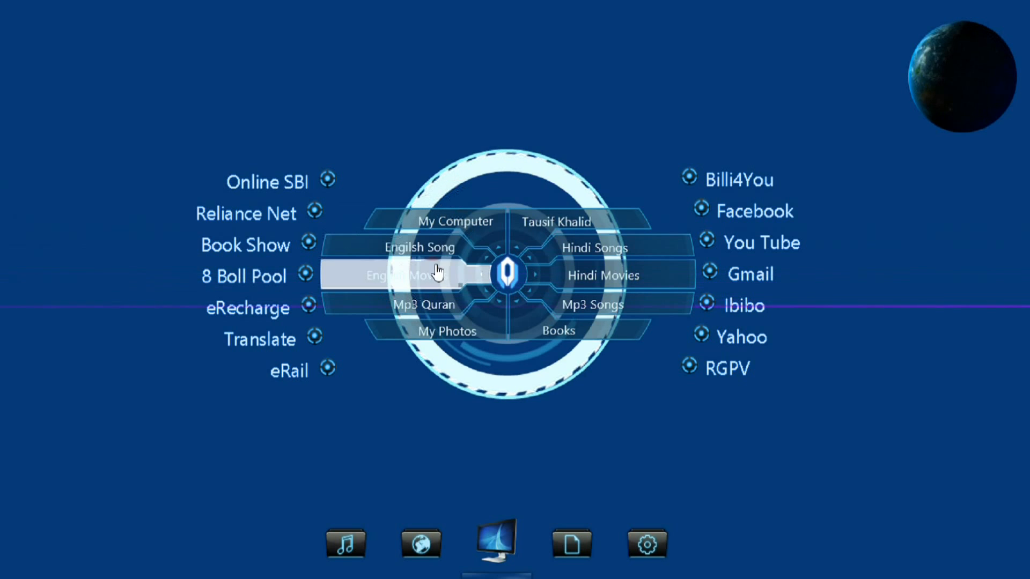
click(594, 249)
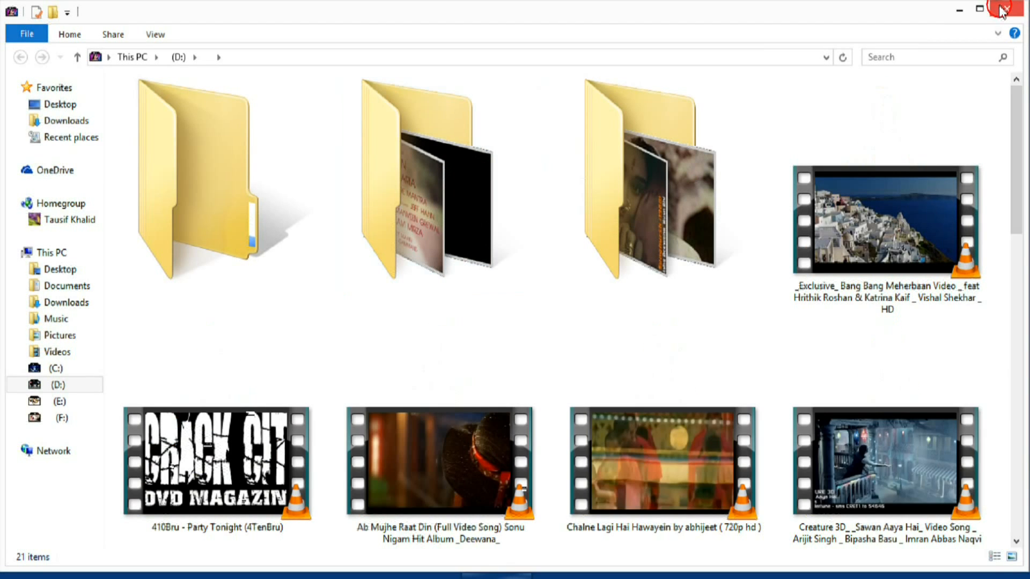
click(1000, 10)
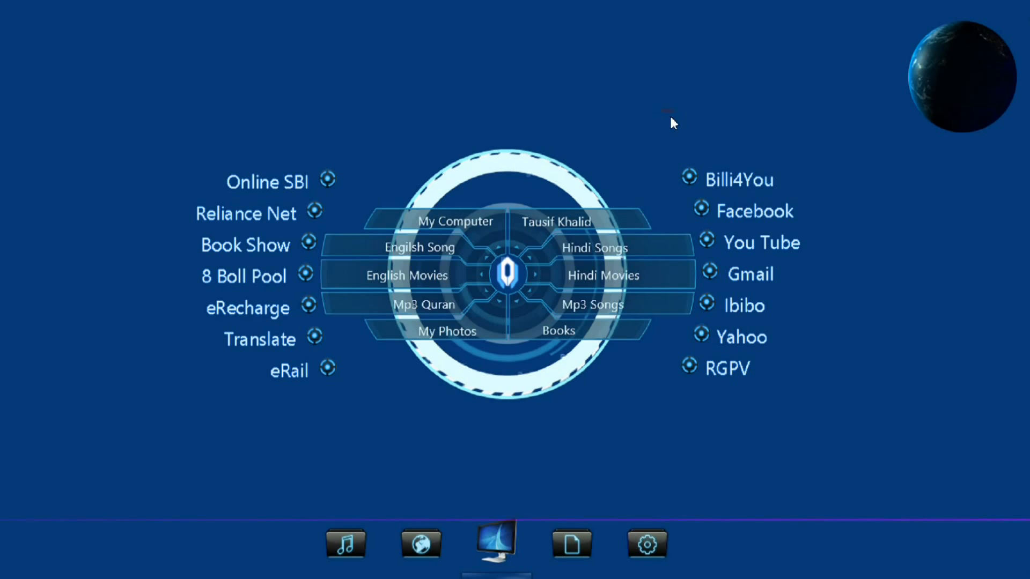
Step: Look through the videos behind the launcher's Hindi Songs link, then close, reopen and close that folder
click(615, 245)
click(530, 389)
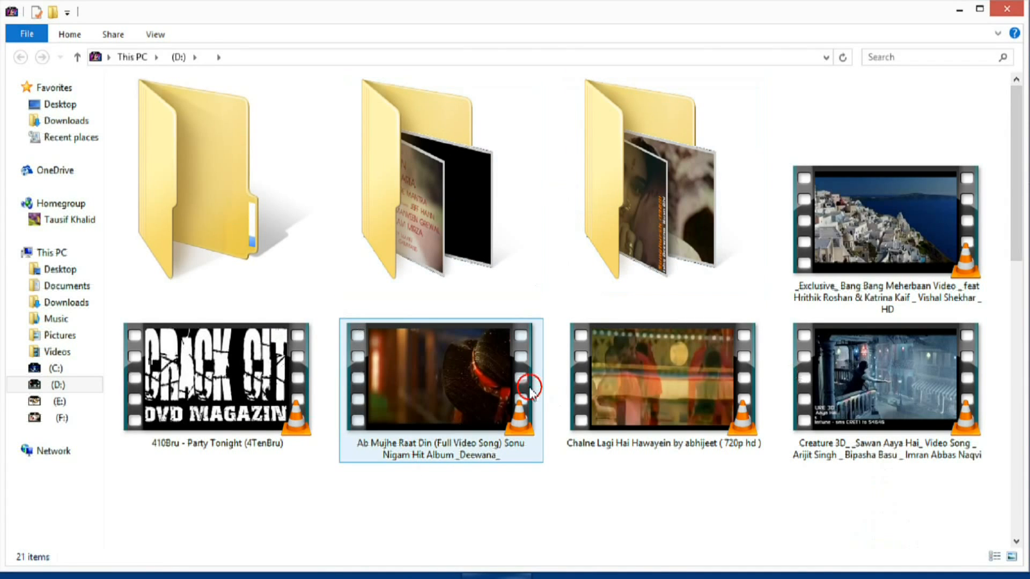
scroll(542, 369, down, 5)
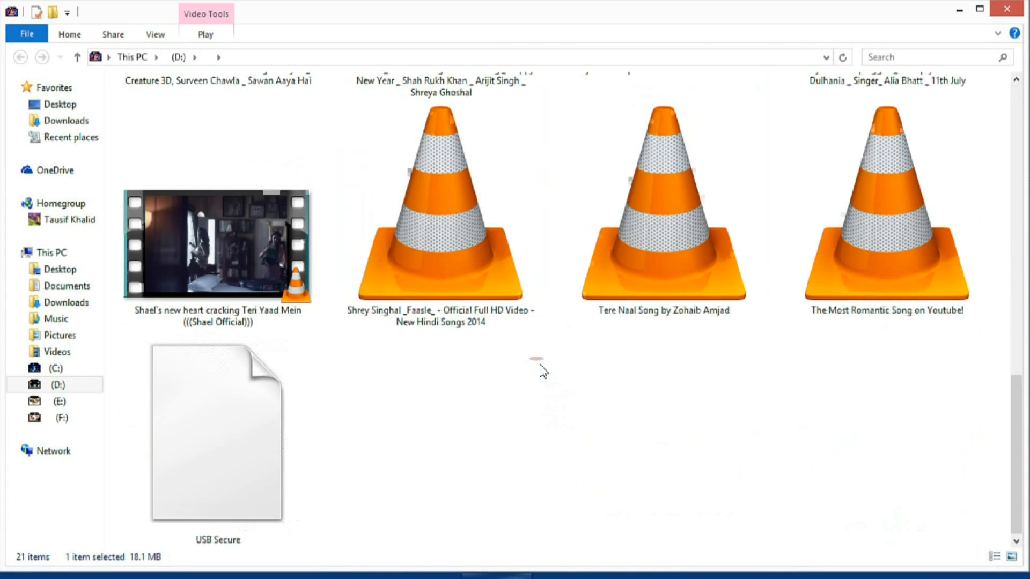
scroll(542, 369, up, 6)
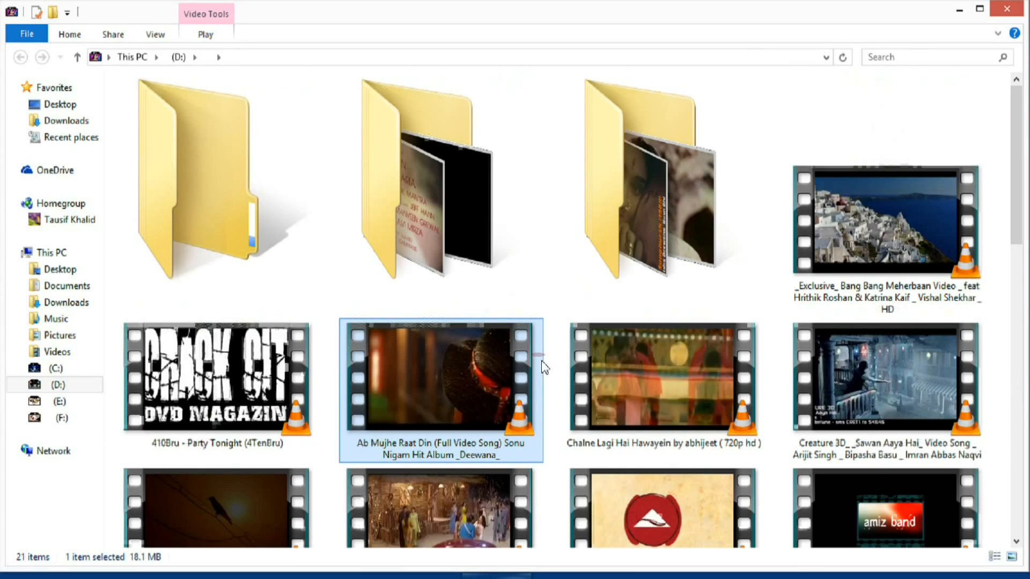
click(1011, 8)
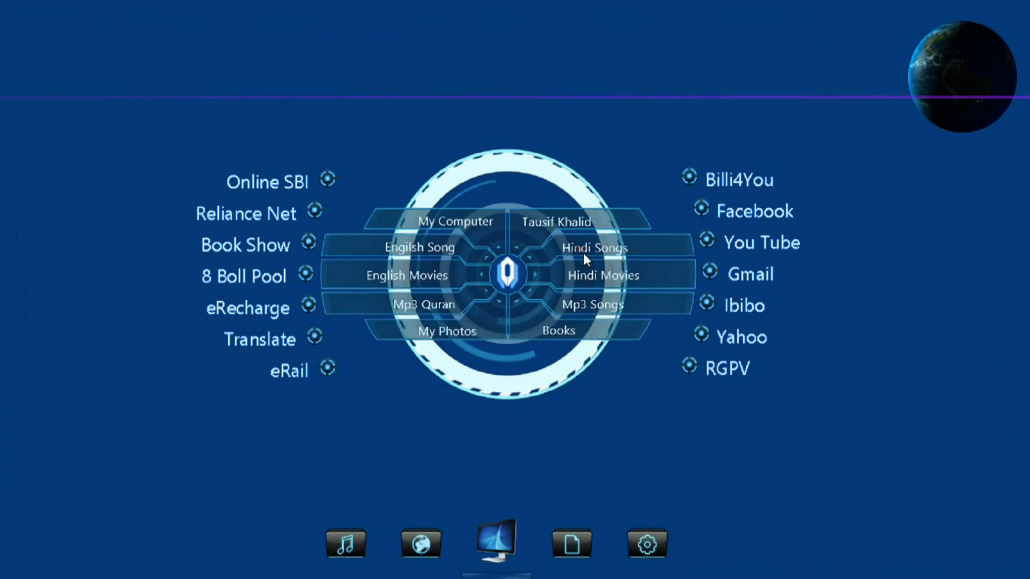
click(583, 253)
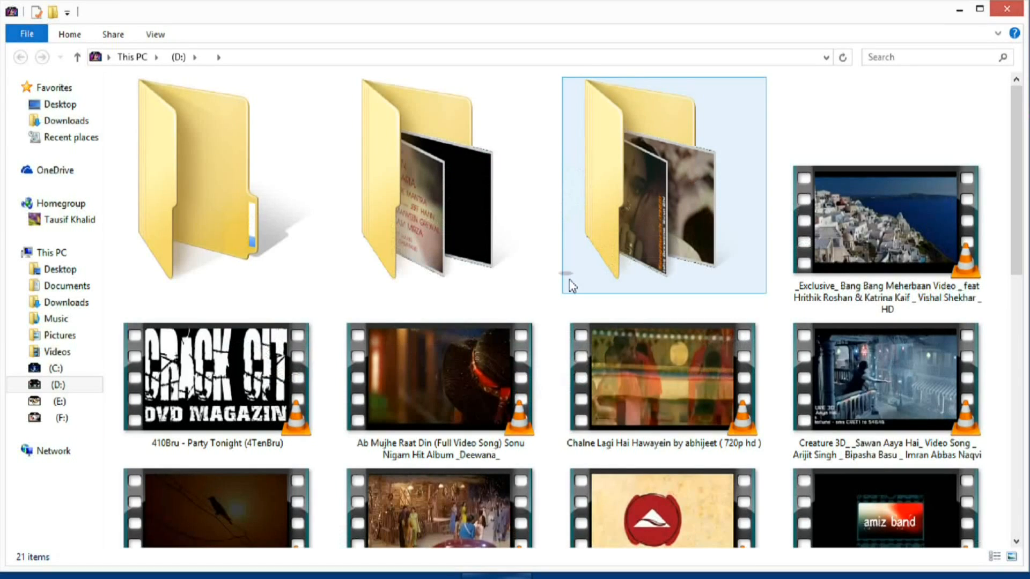
click(1013, 12)
Step: Reach the Hindi Song folder on drive D: starting from My Computer, look through its videos and close it
click(448, 227)
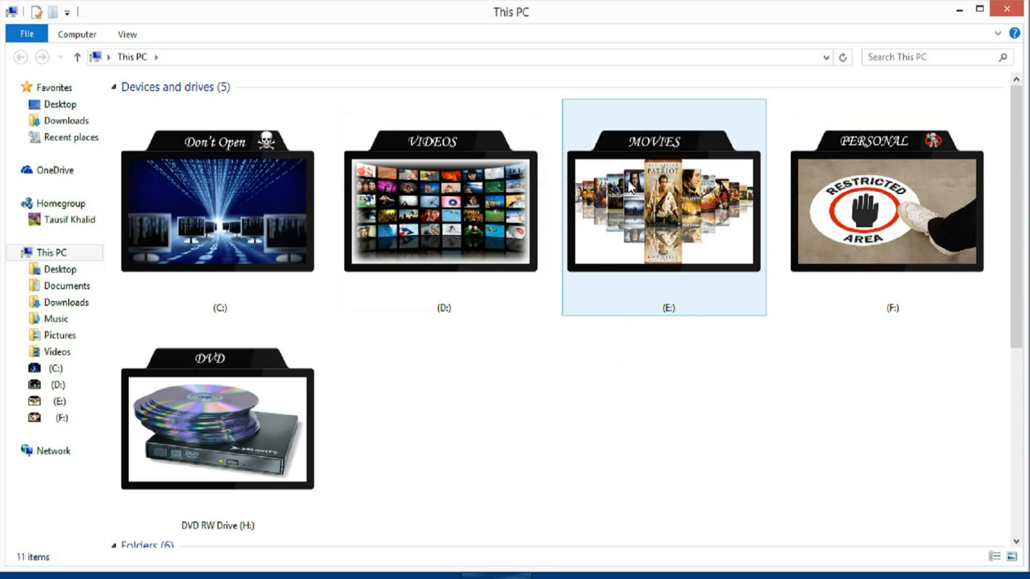
double_click(428, 205)
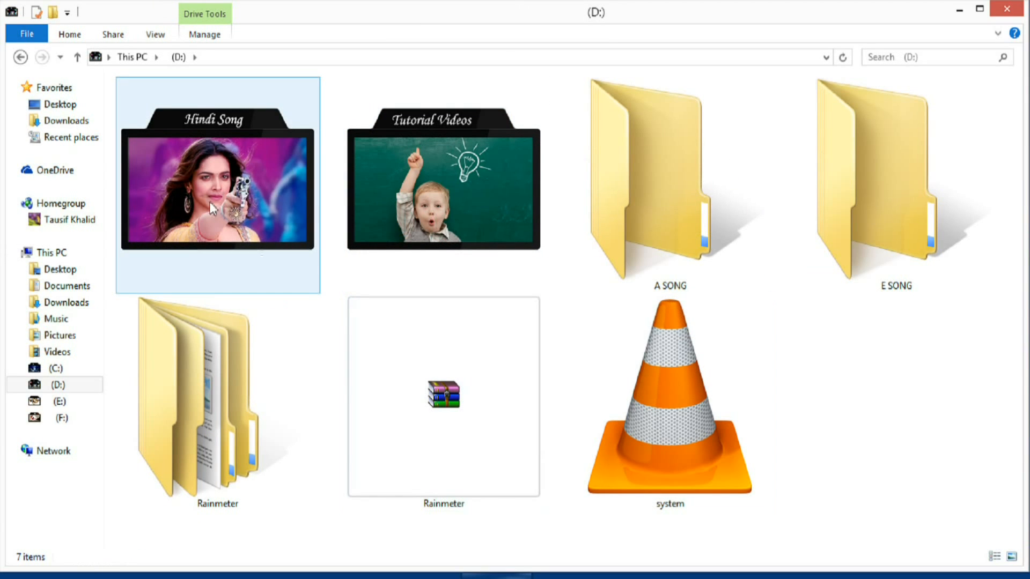
double_click(198, 174)
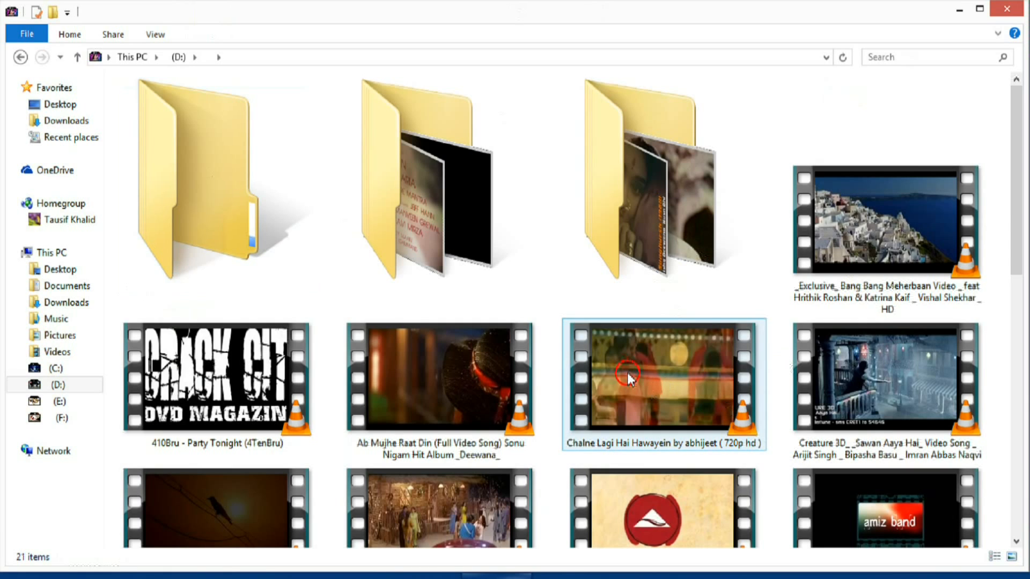
click(627, 374)
scroll(627, 372, down, 3)
scroll(626, 370, up, 3)
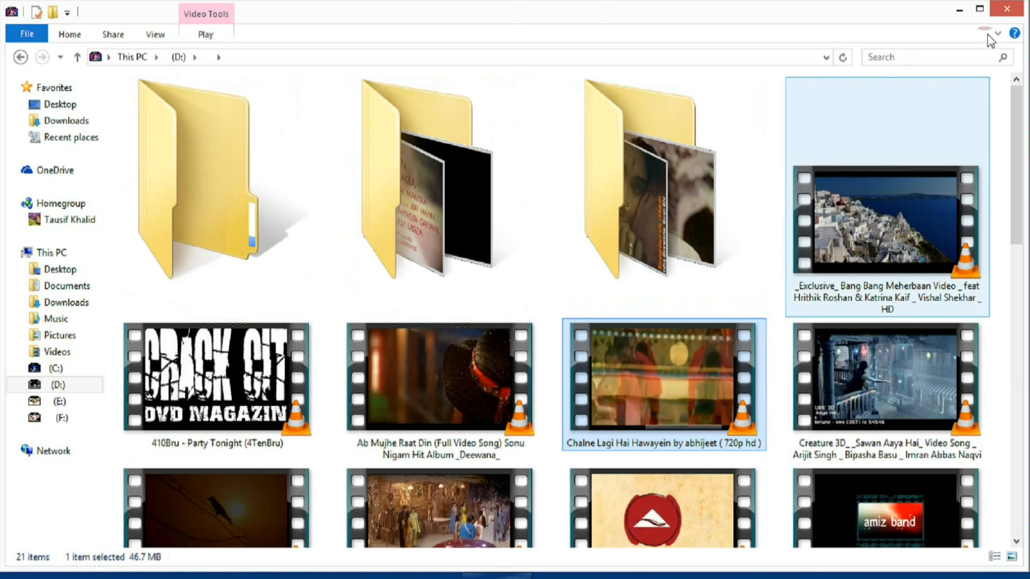
click(1005, 9)
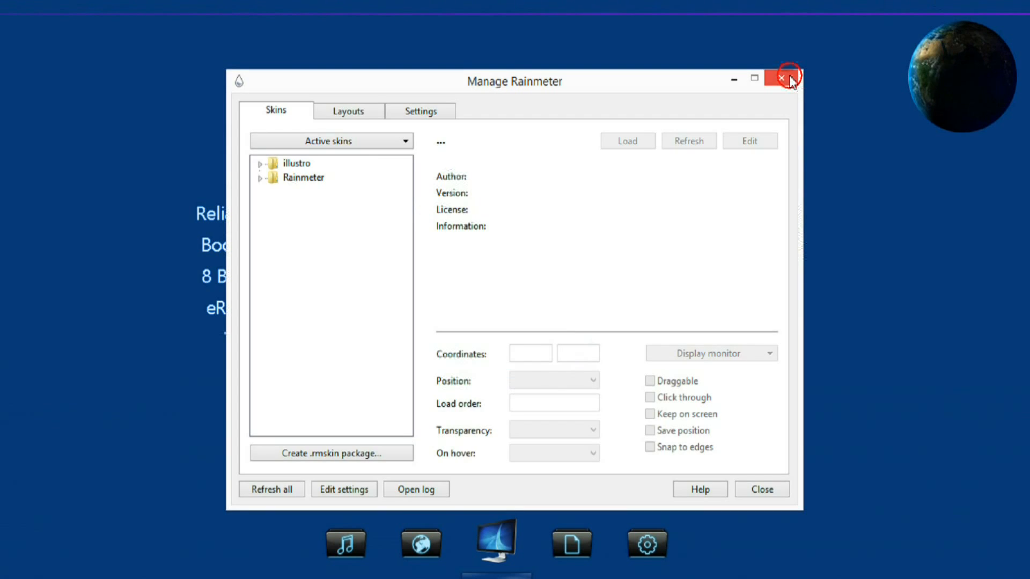
Step: Open the skin manager for the central launcher skin and review its layouts, settings and skins pages
click(783, 73)
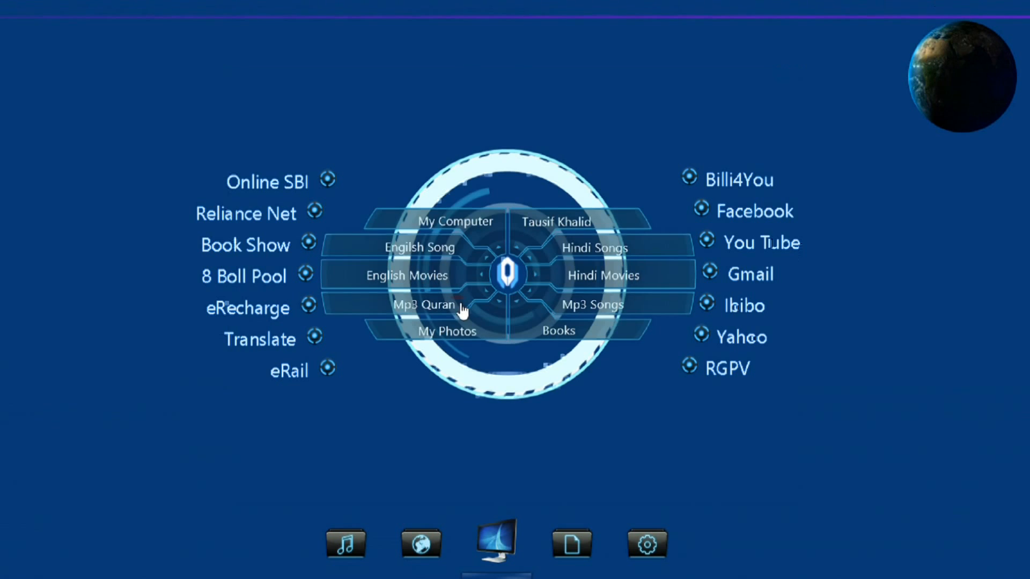
right_click(484, 239)
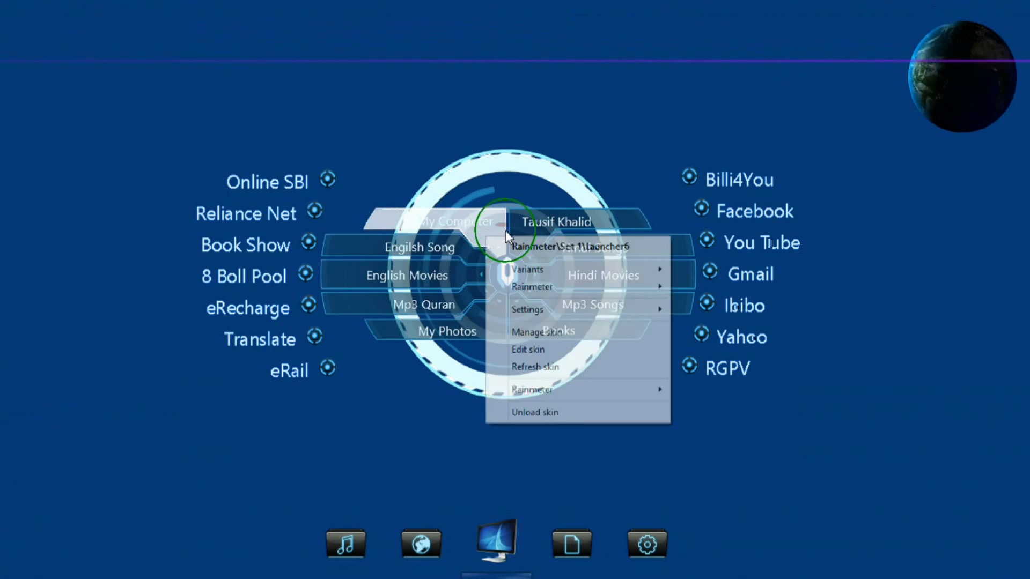
click(590, 343)
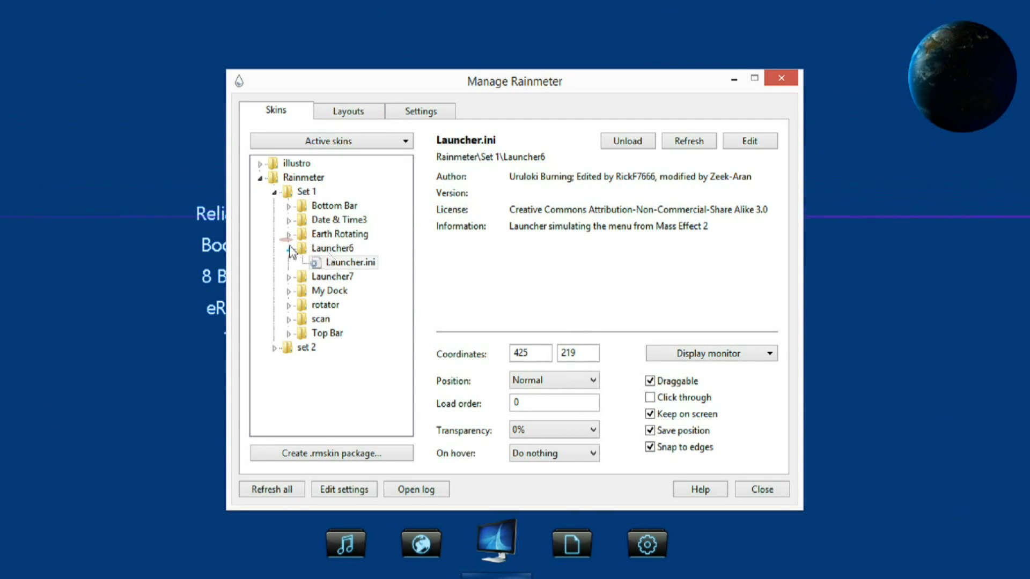
click(358, 110)
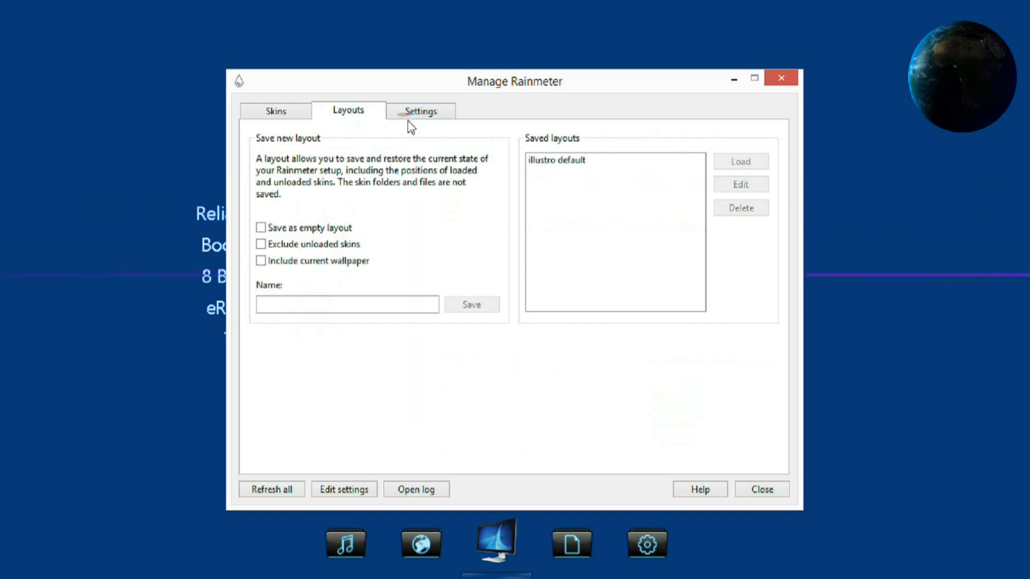
click(422, 112)
click(354, 111)
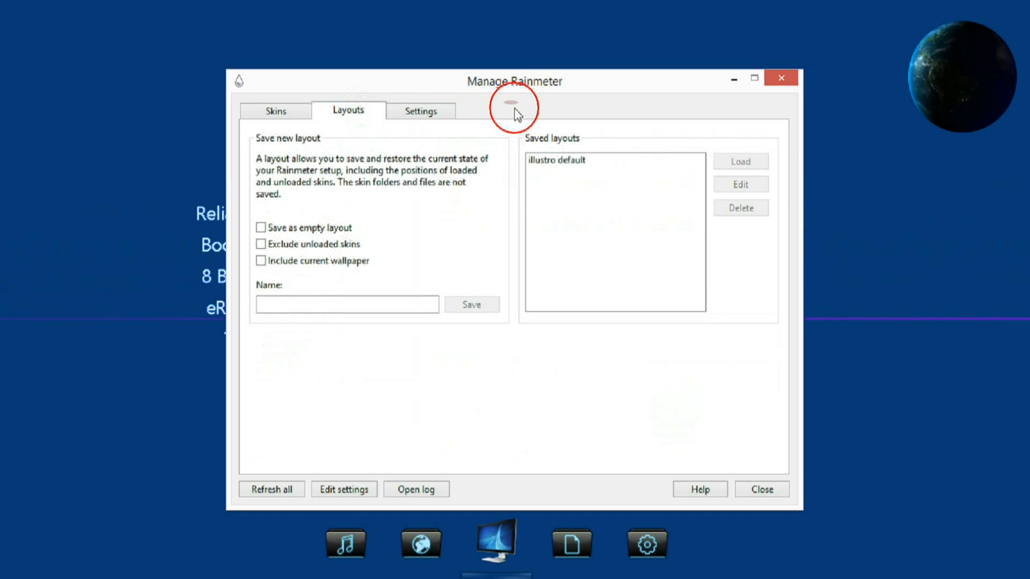
click(276, 112)
Step: Unload Launcher.ini of the Launcher6 skin, load it again and try its English Movies link
click(359, 272)
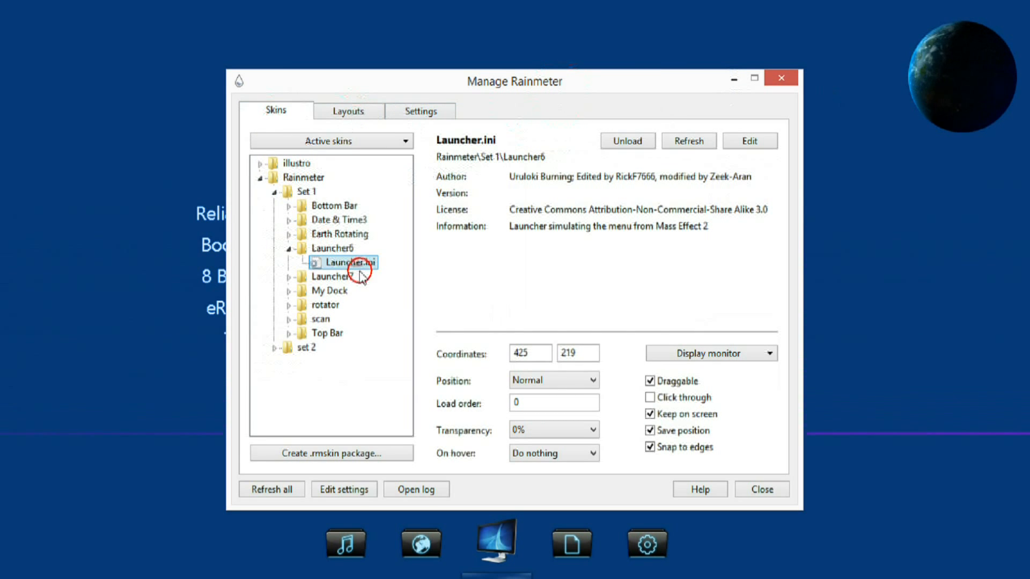
double_click(374, 264)
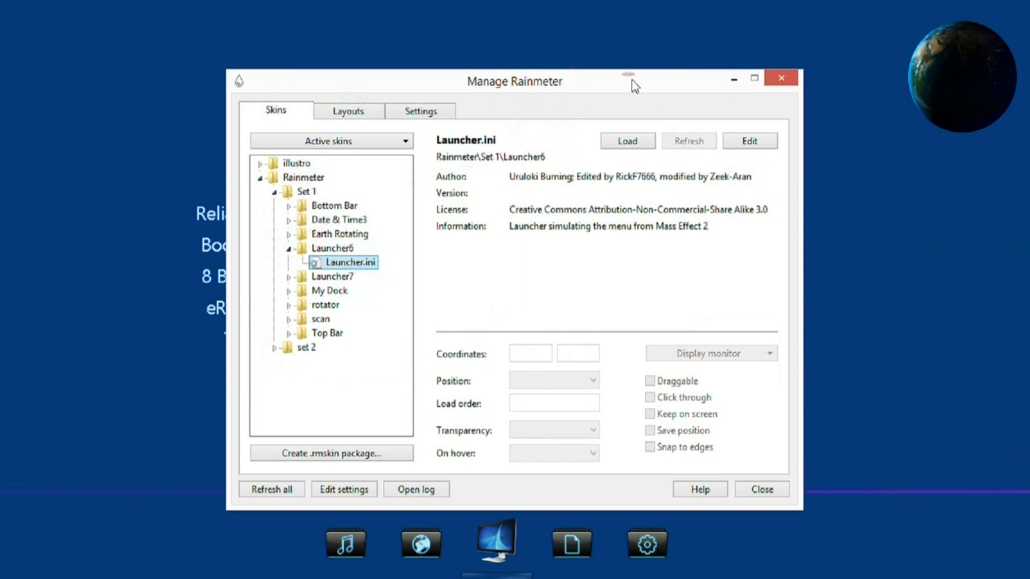
drag(781, 85, 861, 82)
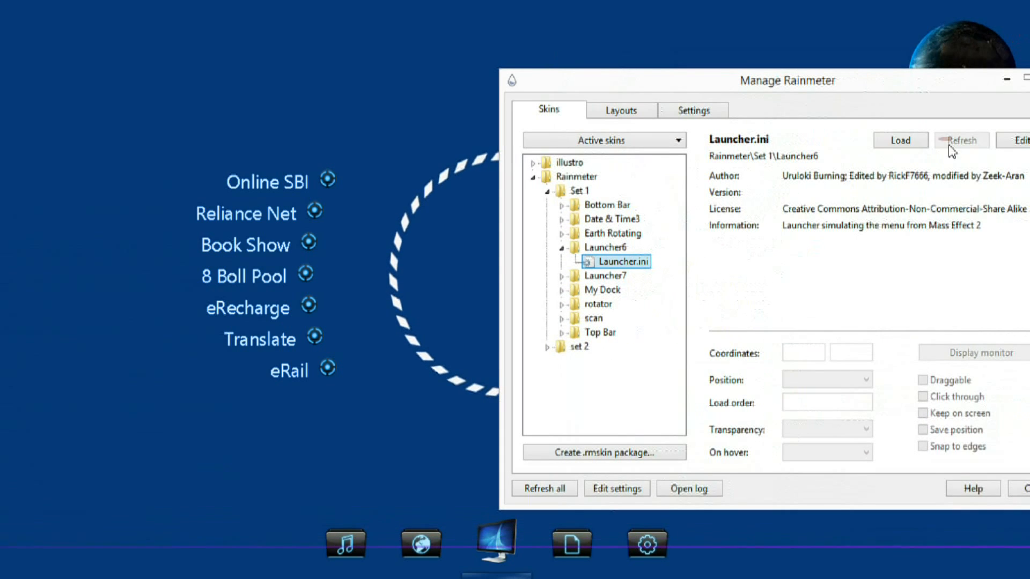
click(900, 141)
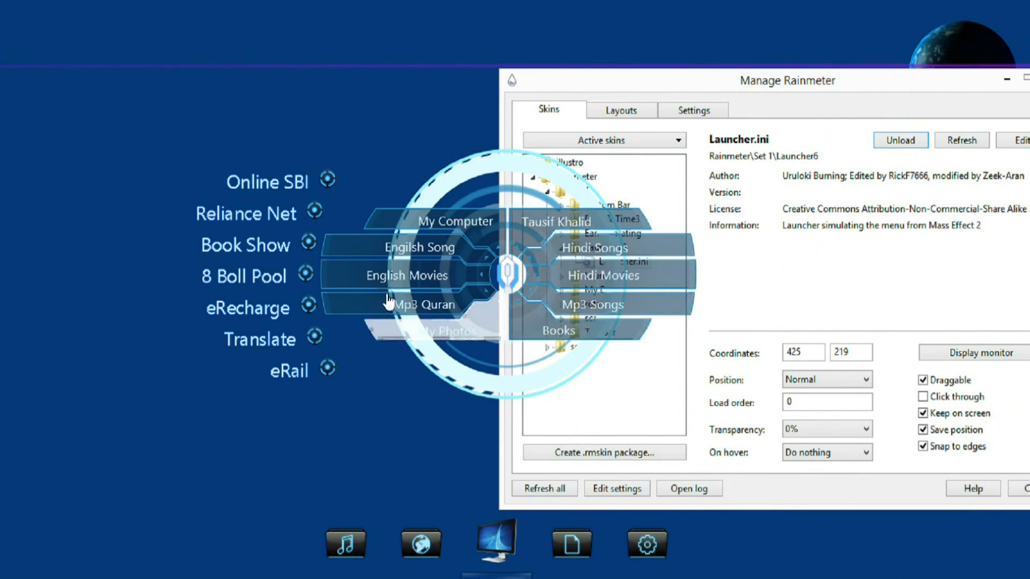
click(401, 278)
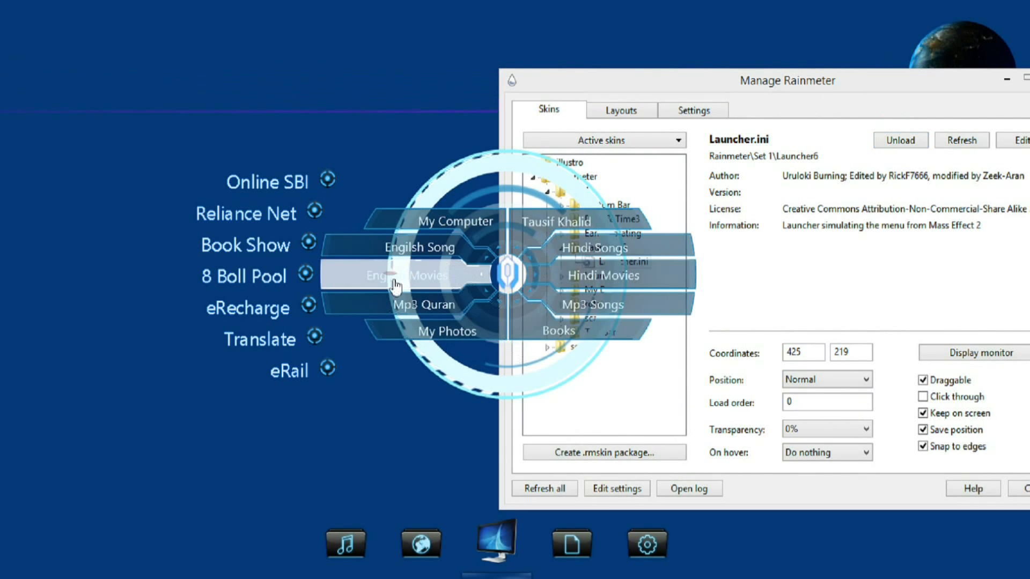
Step: View the Launcher.ini code from the skin manager, and close both the file and the manager
drag(907, 87, 772, 107)
click(895, 158)
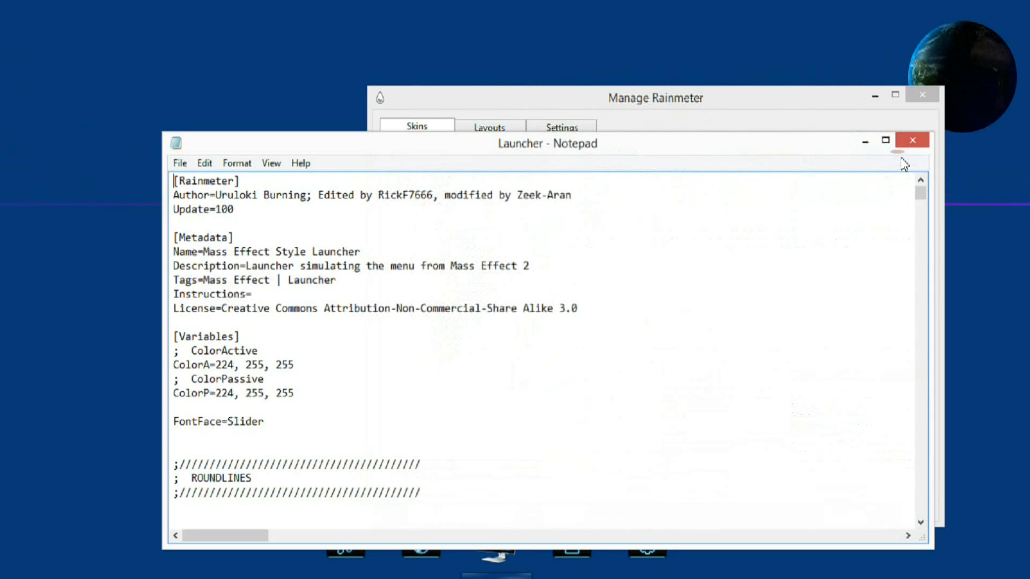
click(913, 141)
click(922, 95)
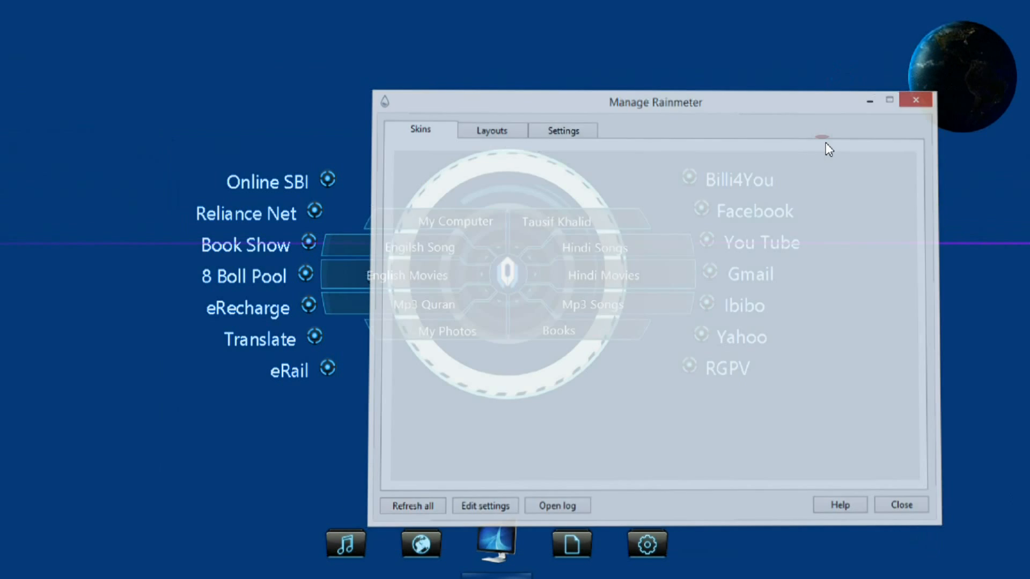
Step: Open the central launcher skin's Launcher.ini for editing directly from the skin on the desktop
right_click(442, 268)
click(509, 382)
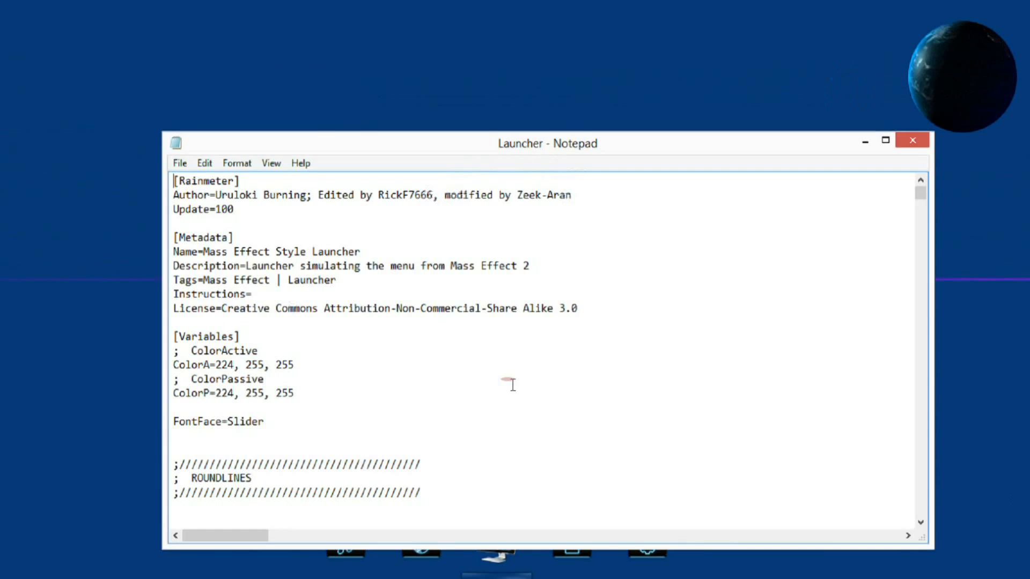
Step: Maximize the Launcher.ini file and find the BUTTONS section with its Left 1 entry
scroll(322, 349, down, 7)
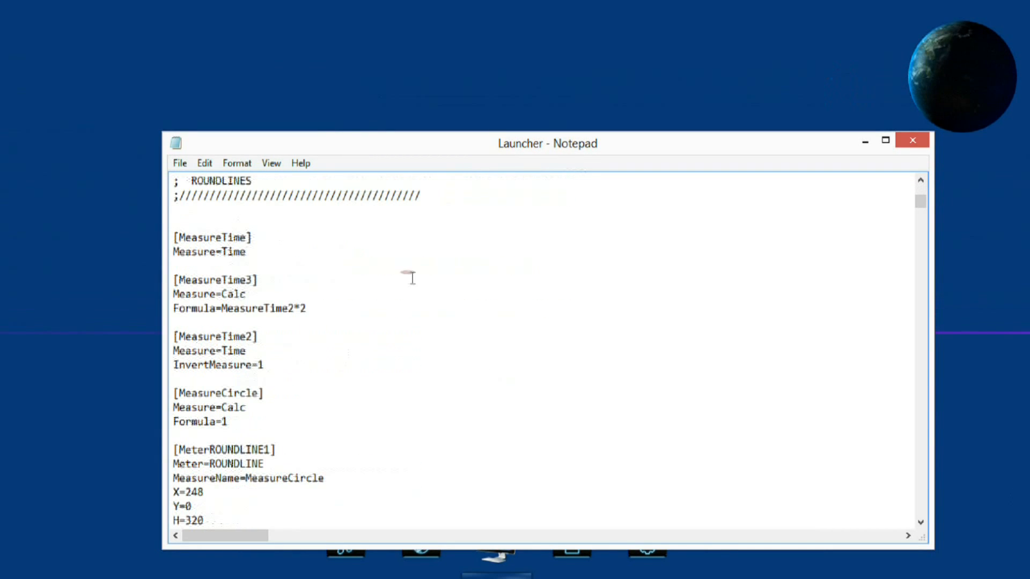
double_click(569, 144)
scroll(138, 306, down, 16)
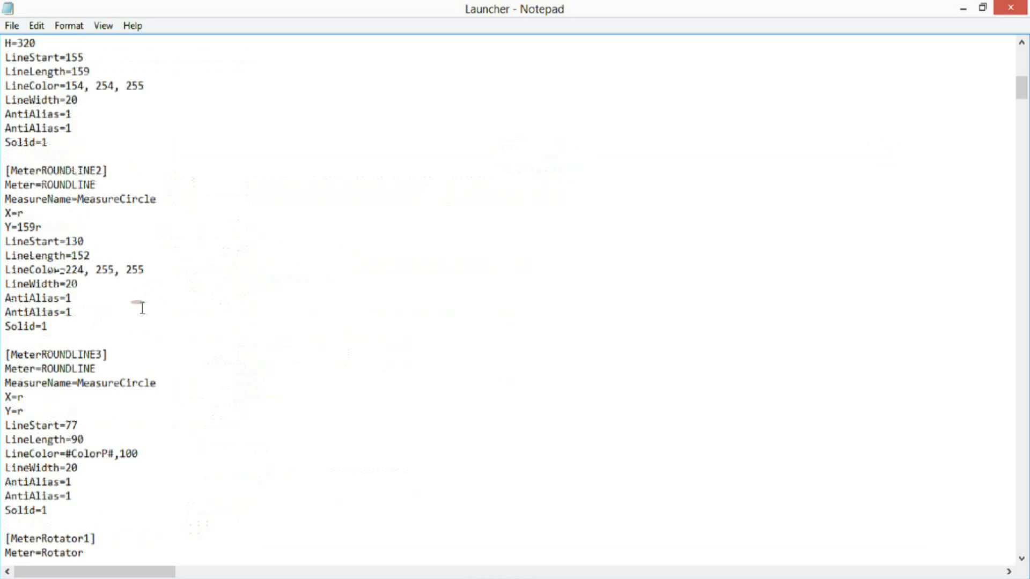
scroll(142, 309, down, 18)
scroll(142, 308, up, 6)
scroll(142, 308, down, 7)
scroll(142, 308, up, 5)
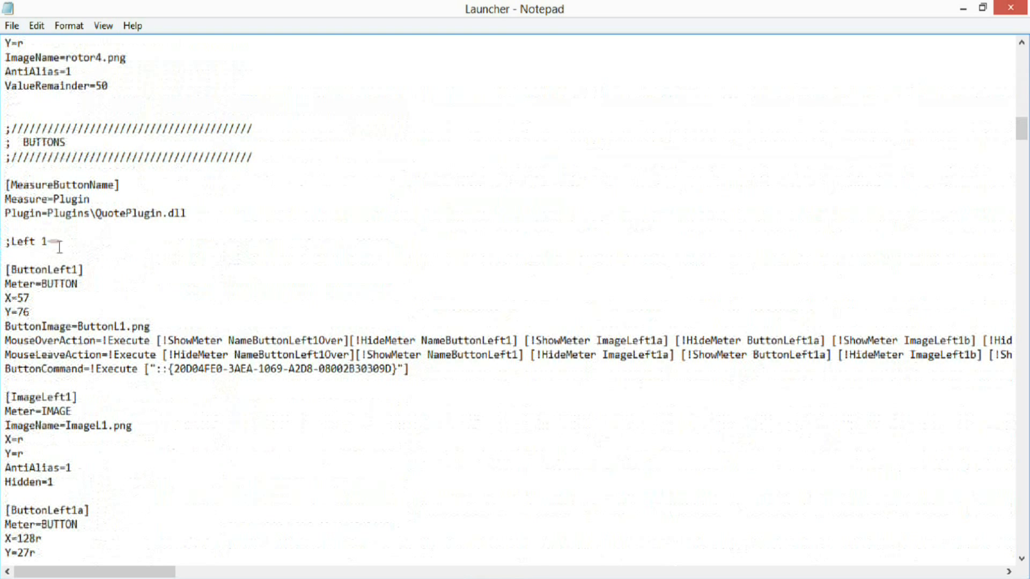
Step: Compare the Left 1 entry with the launcher on the desktop and examine the ButtonCommand value of ButtonLeft1
drag(653, 20, 590, 441)
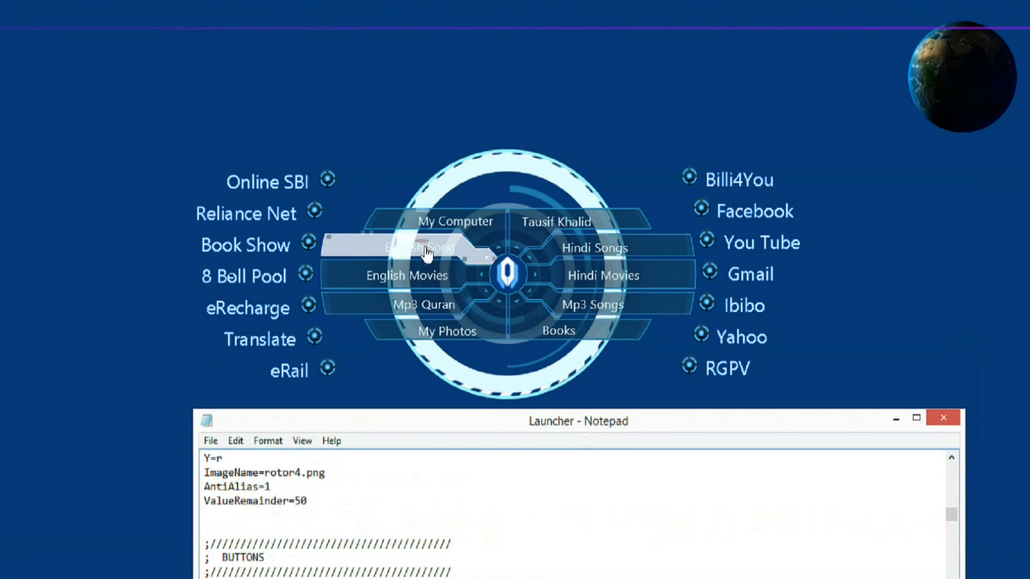
click(532, 417)
double_click(532, 417)
scroll(158, 292, down, 3)
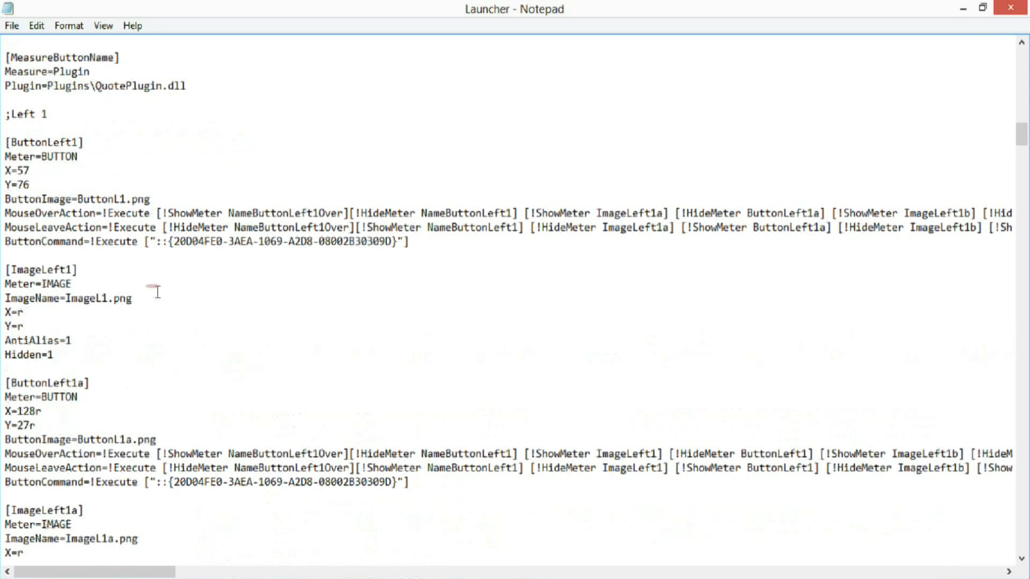
drag(153, 241, 323, 251)
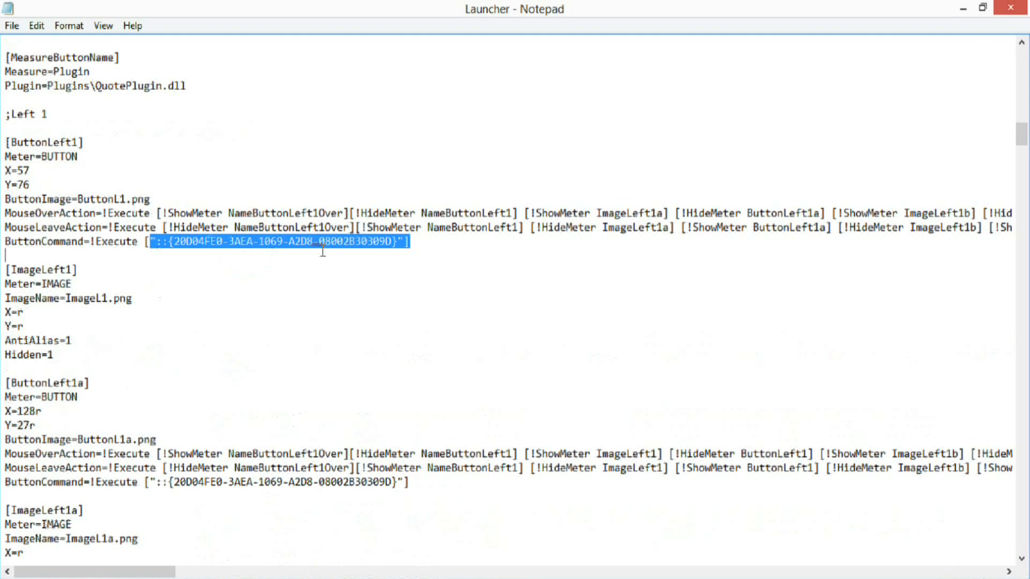
drag(408, 248, 388, 240)
click(357, 247)
Step: Find the Left 2 entry in the file and match it with the English Song button of the desktop launcher
scroll(346, 250, down, 12)
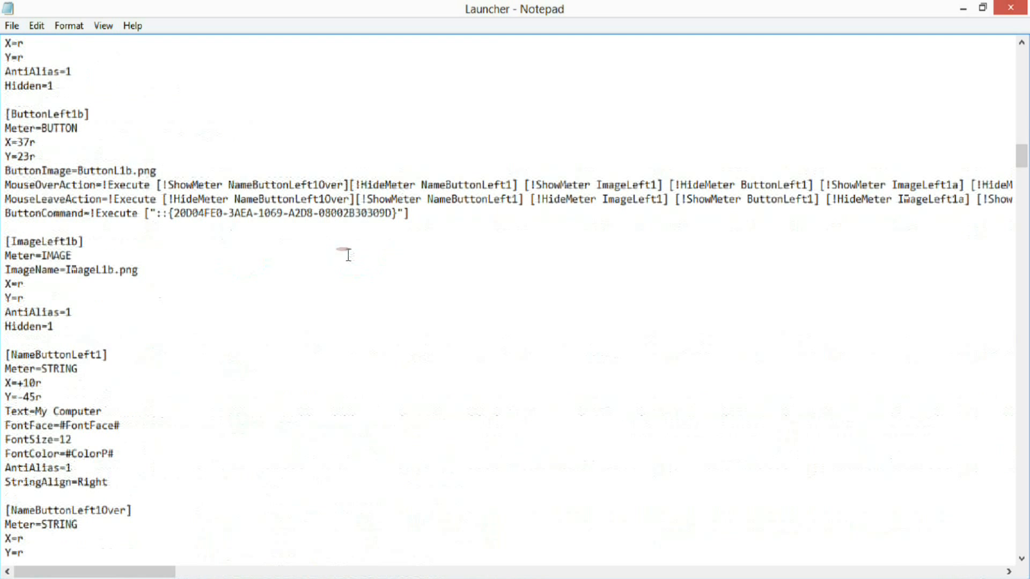
scroll(338, 161, down, 1)
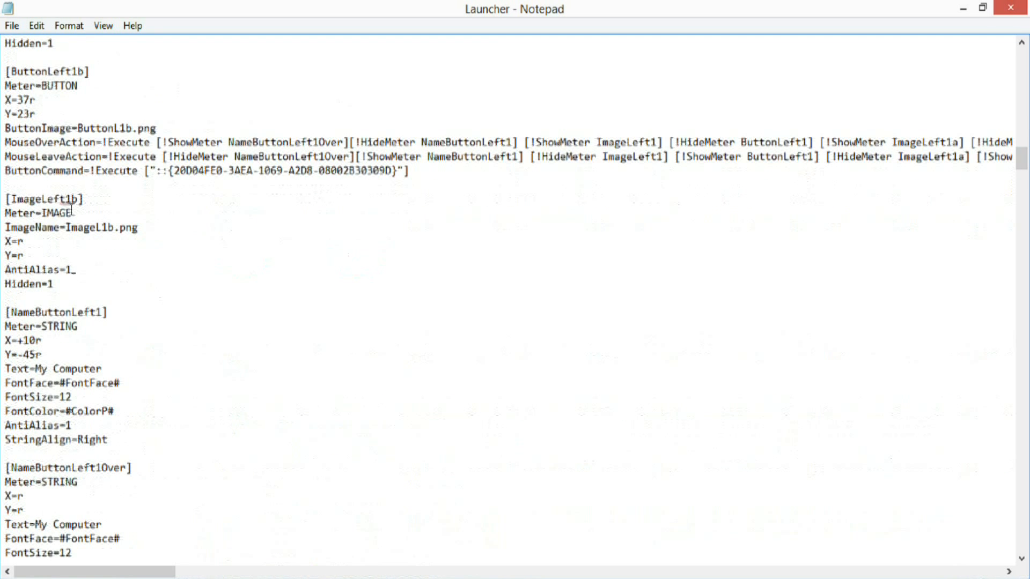
scroll(72, 211, down, 10)
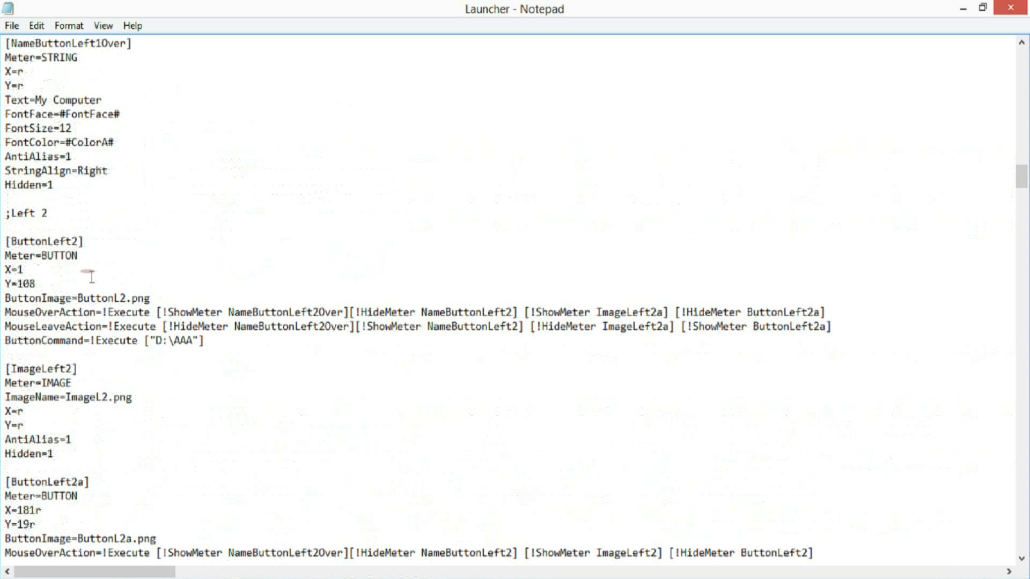
drag(770, 9, 478, 396)
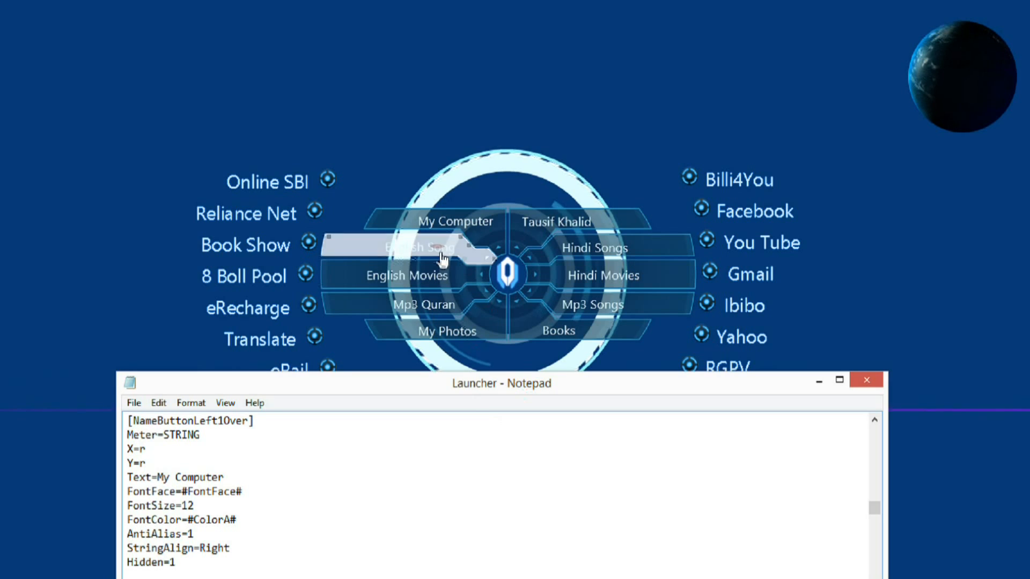
double_click(533, 383)
scroll(2, 397, down, 2)
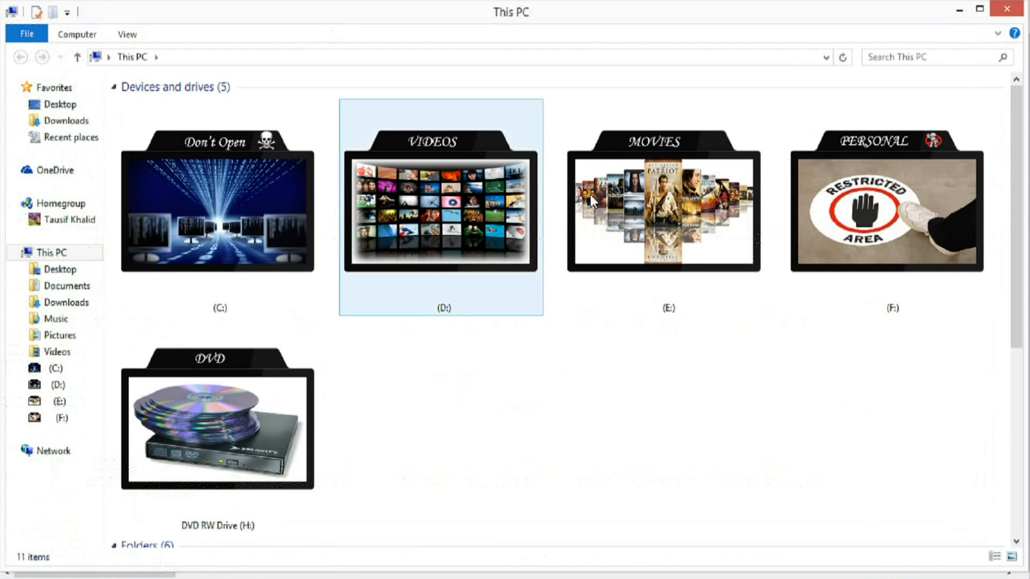
Step: In File Explorer, open the E SONG folder on drive D: and display its files as extra large icons
double_click(469, 197)
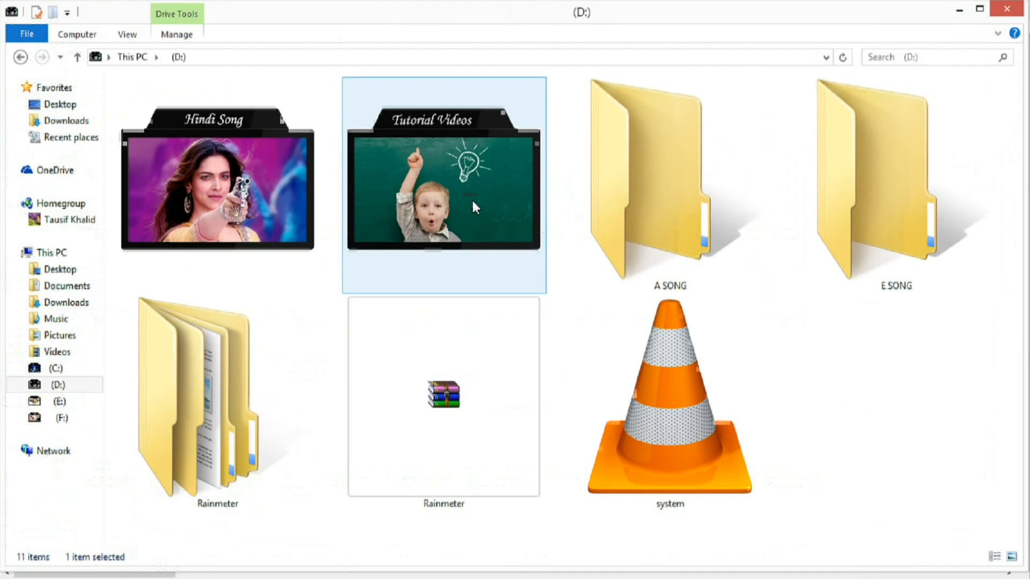
double_click(900, 217)
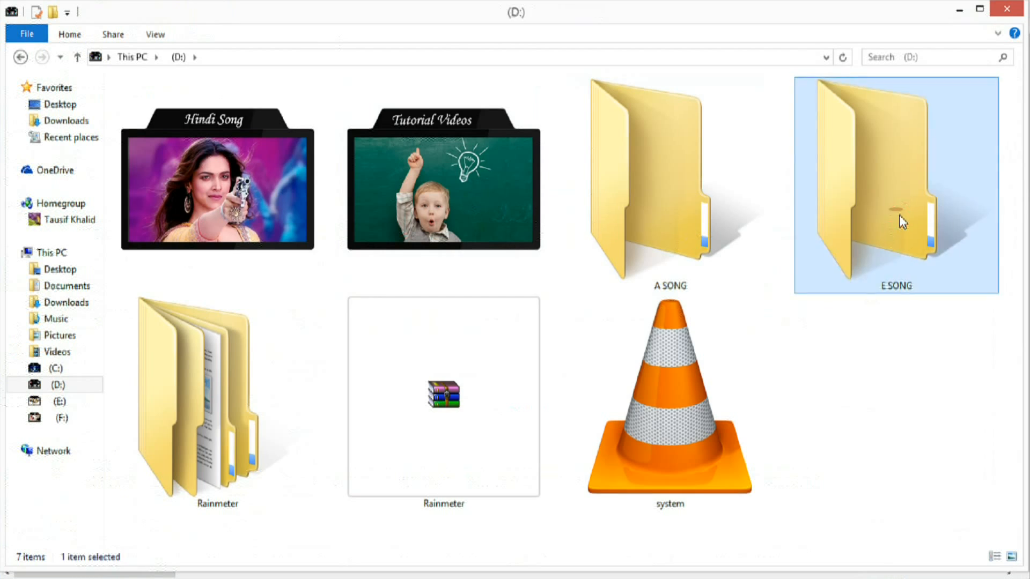
right_click(297, 378)
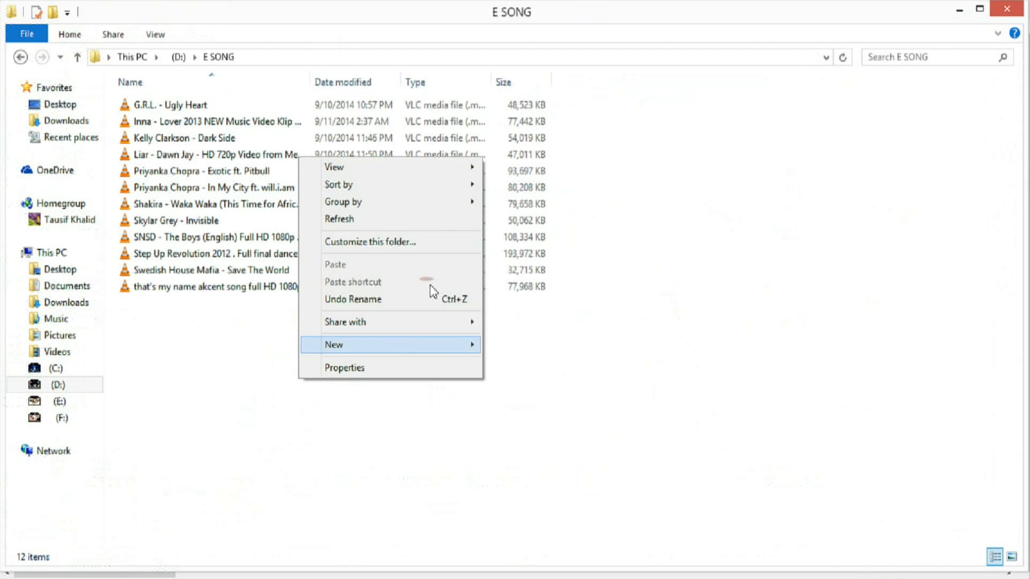
mouse_move(456, 176)
click(519, 182)
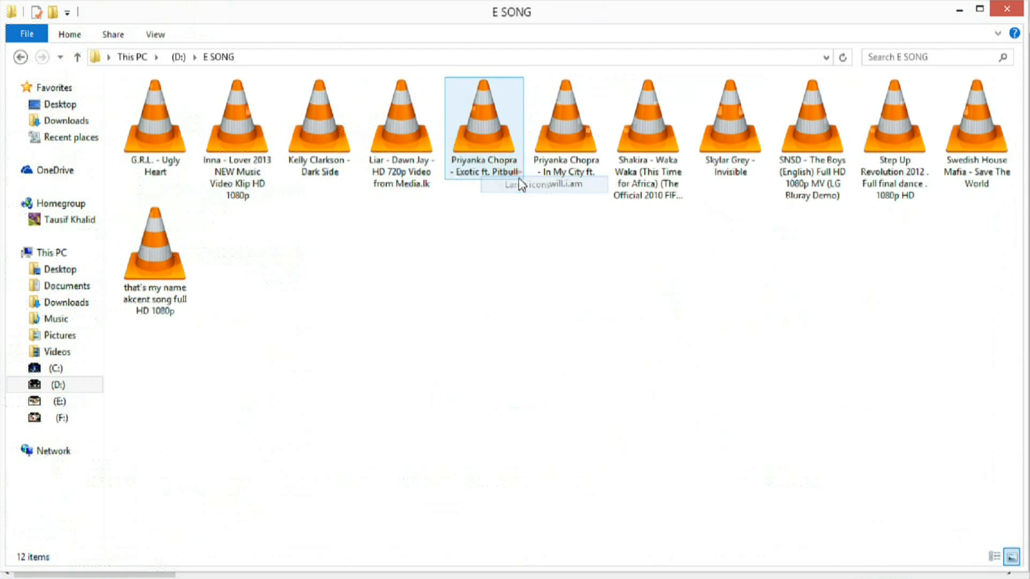
right_click(467, 261)
click(547, 272)
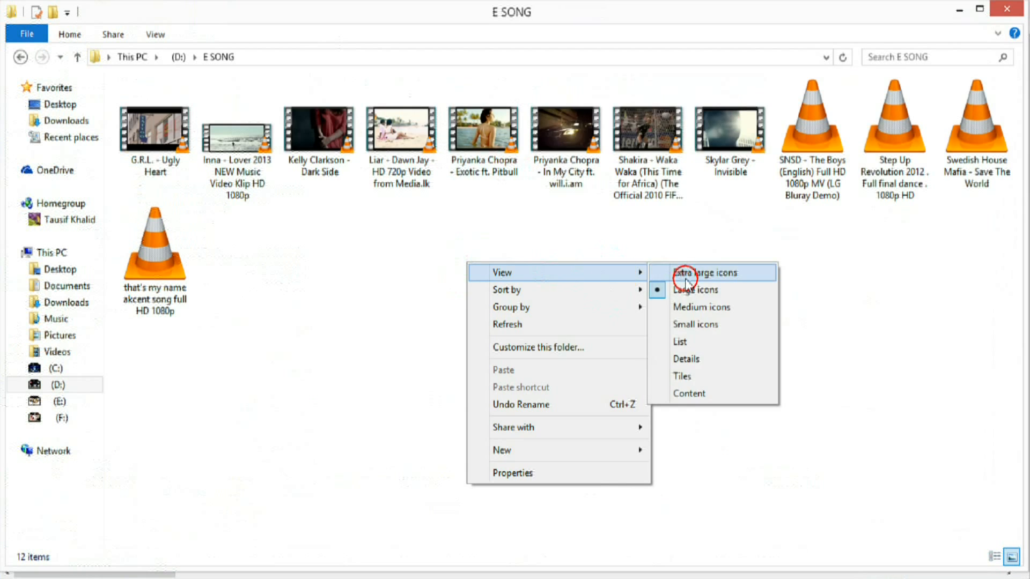
click(678, 271)
Step: Return to drive D: and check the E SONG folder's location in its properties
click(20, 57)
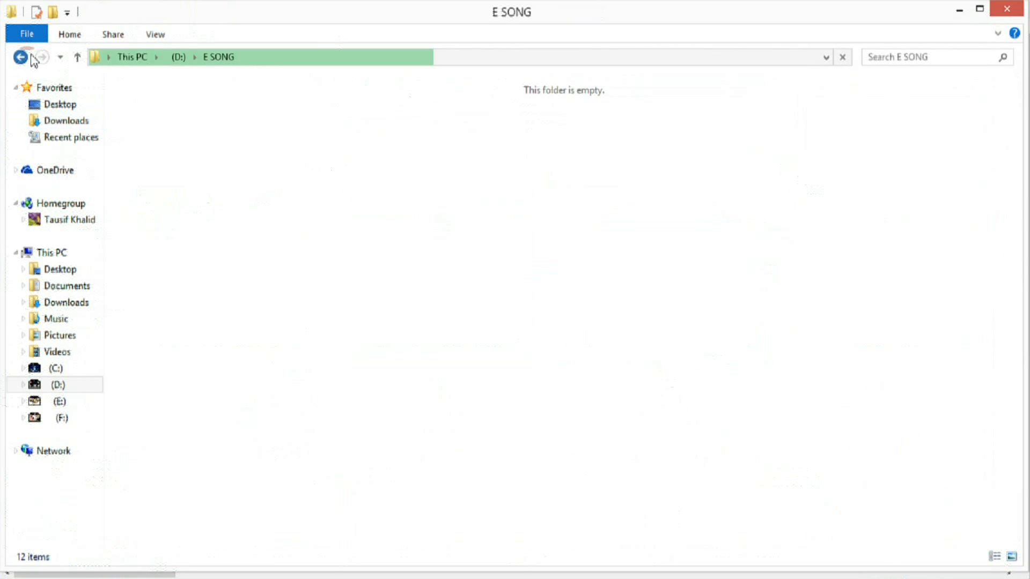
right_click(870, 200)
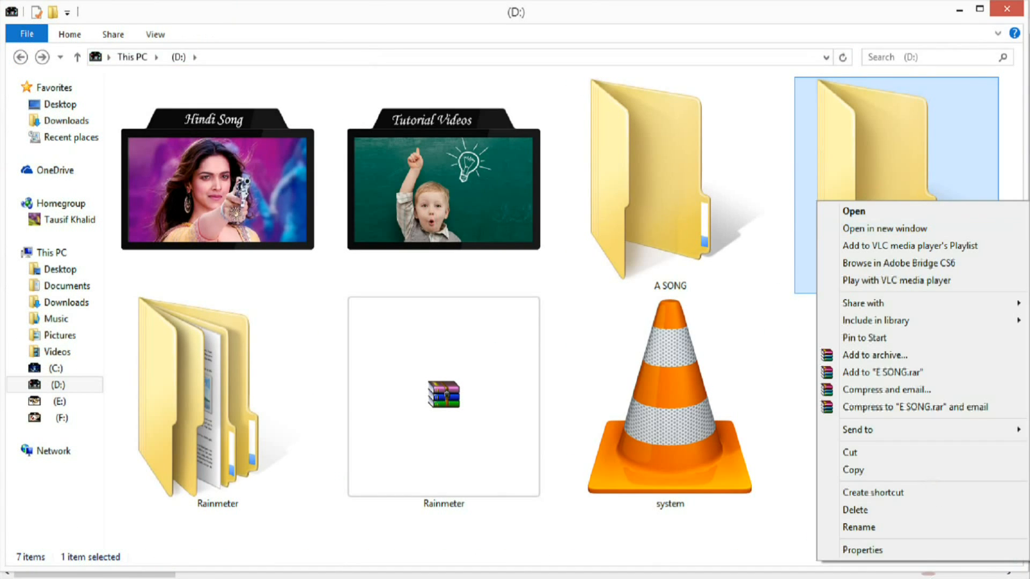
click(920, 552)
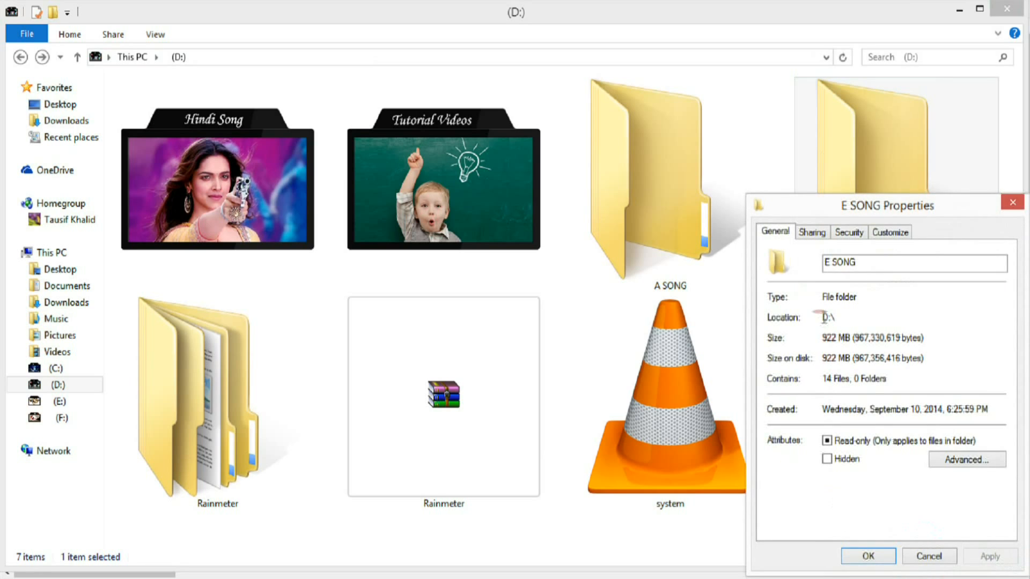
drag(823, 315, 843, 316)
drag(887, 215, 763, 426)
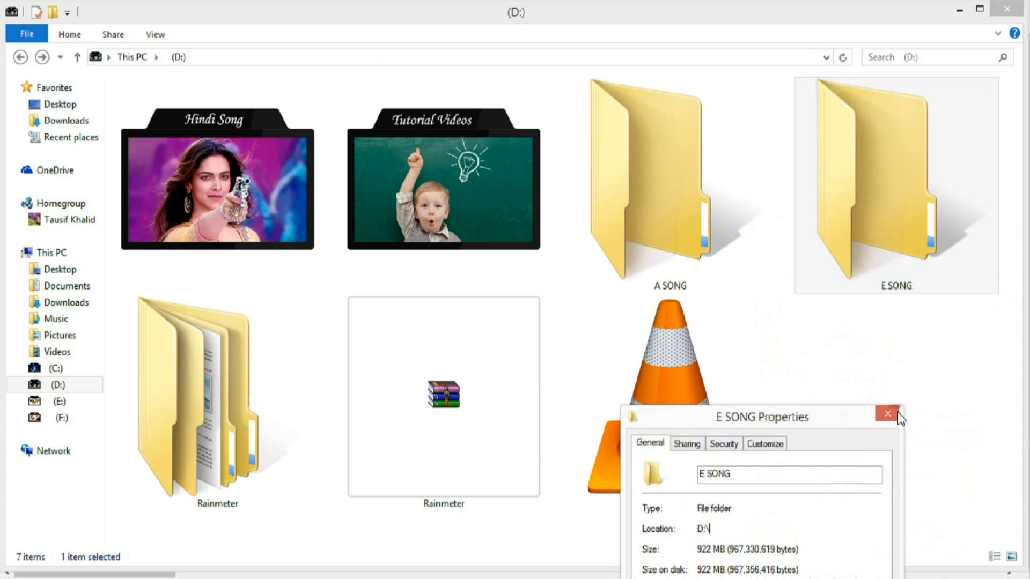
click(888, 414)
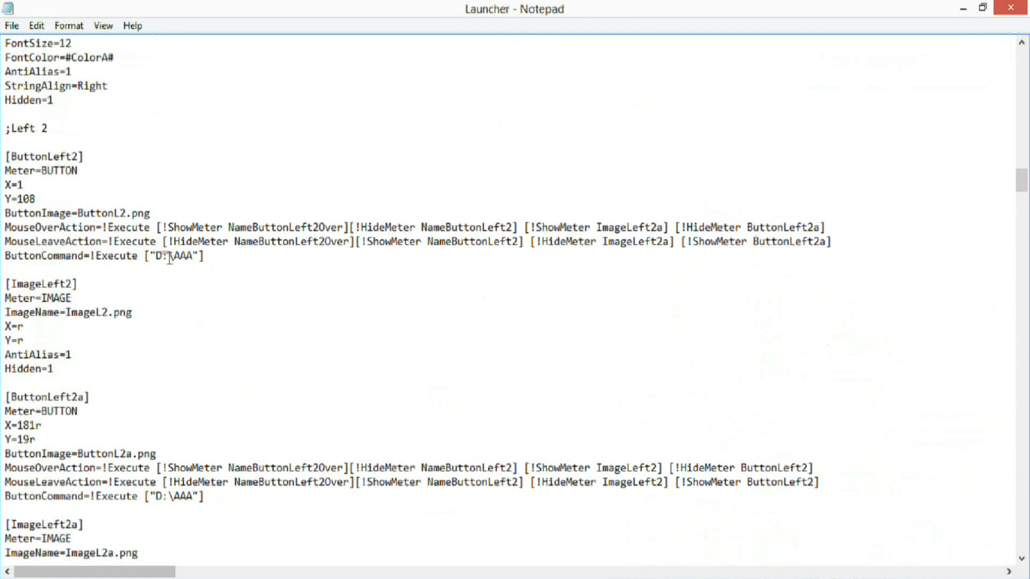
Step: In Launcher.ini, set the ButtonCommand path of both ButtonLeft2 and ButtonLeft2a to D:\E SONG
drag(173, 249, 190, 252)
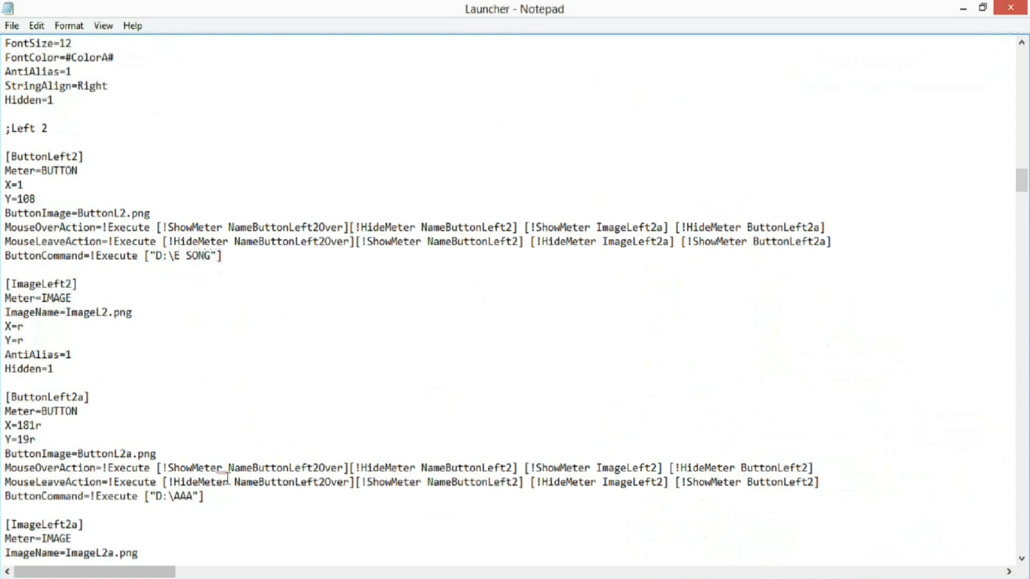
scroll(228, 478, down, 2)
double_click(179, 412)
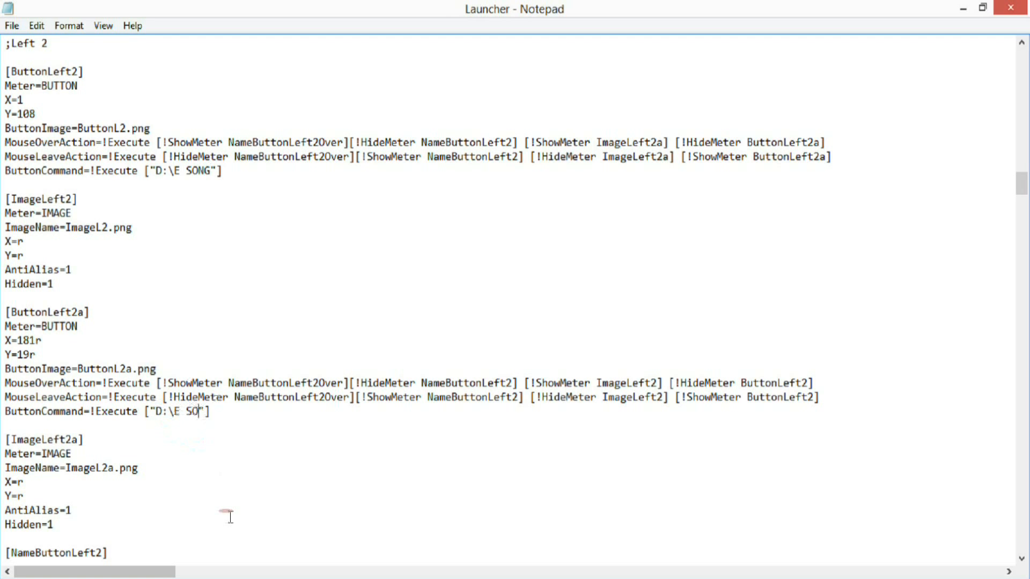
Step: Review the Left 2 label texts and the command paths and labels of the Left 3 and Left 4 buttons
scroll(231, 516, down, 9)
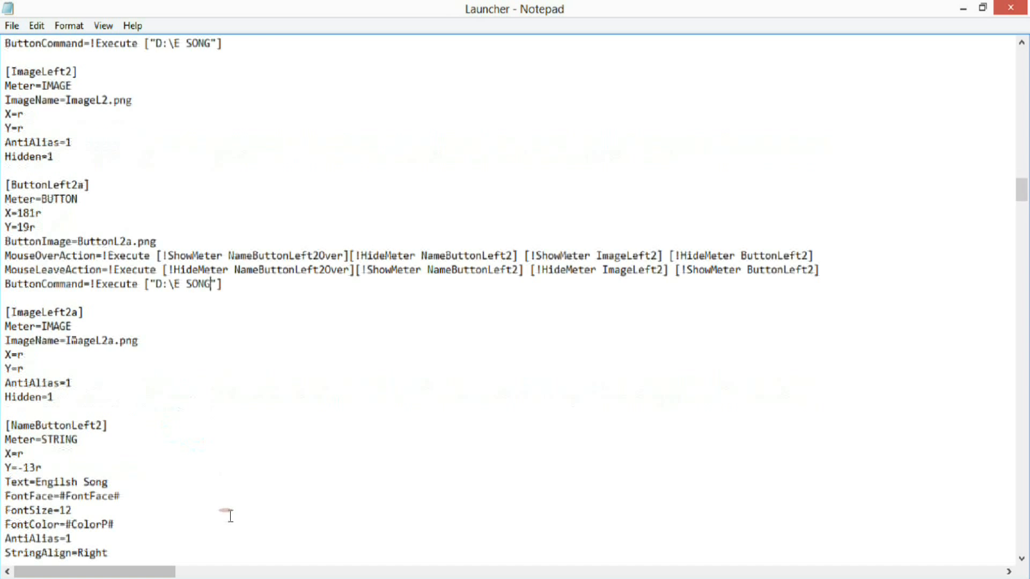
scroll(189, 421, down, 6)
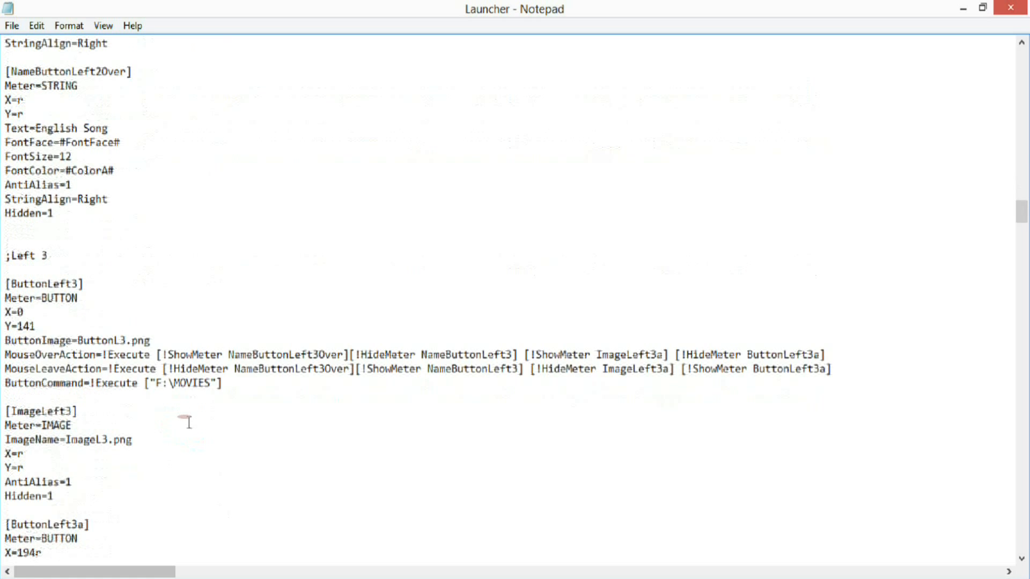
scroll(192, 421, up, 4)
scroll(192, 421, up, 4)
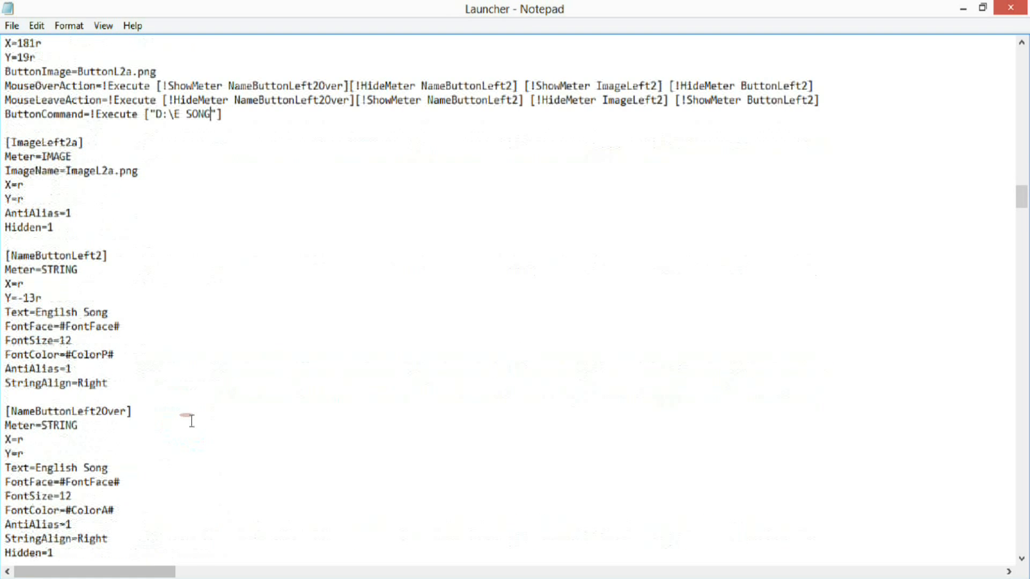
scroll(192, 421, down, 6)
scroll(191, 460, down, 5)
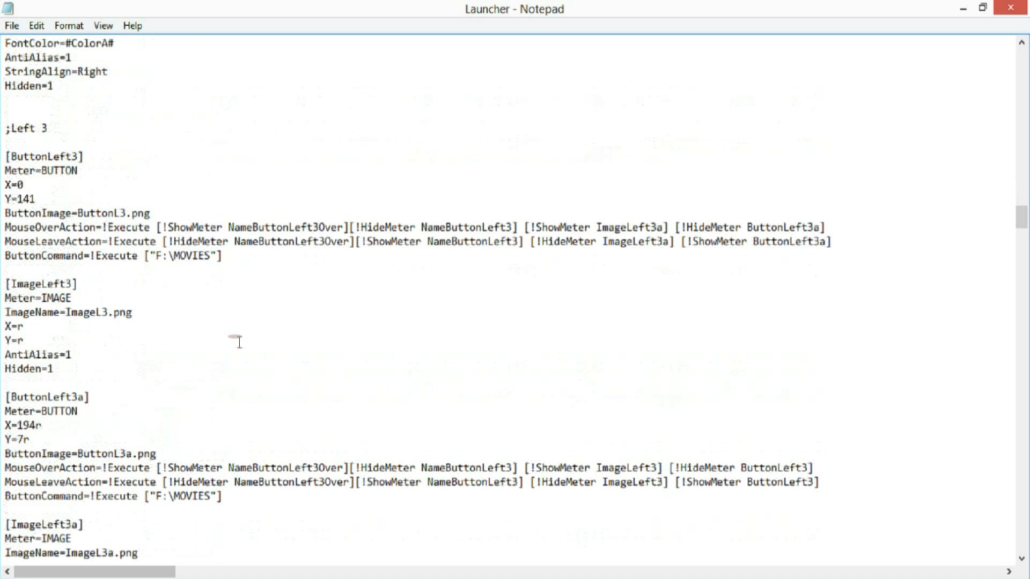
scroll(177, 321, down, 18)
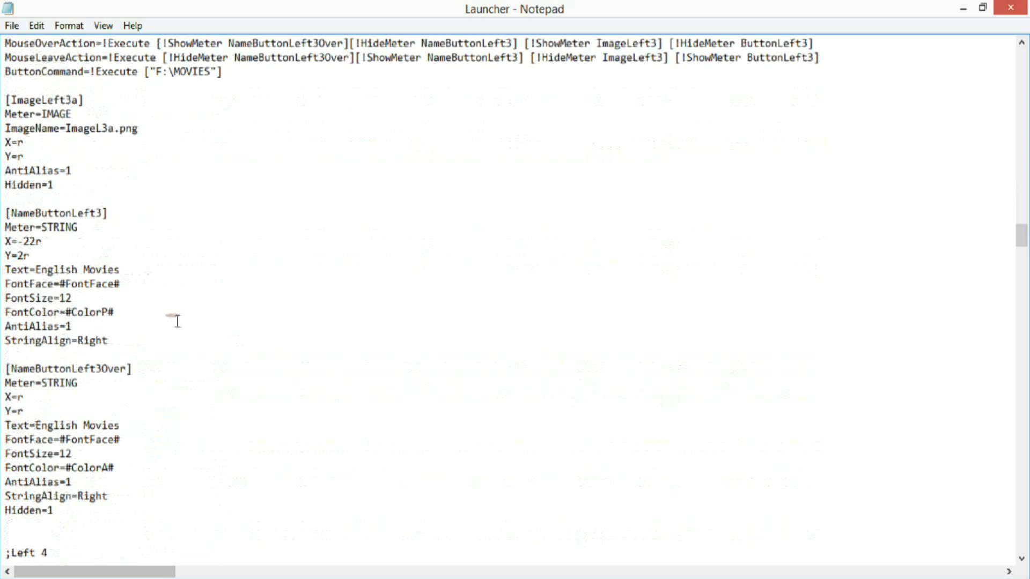
scroll(177, 320, down, 10)
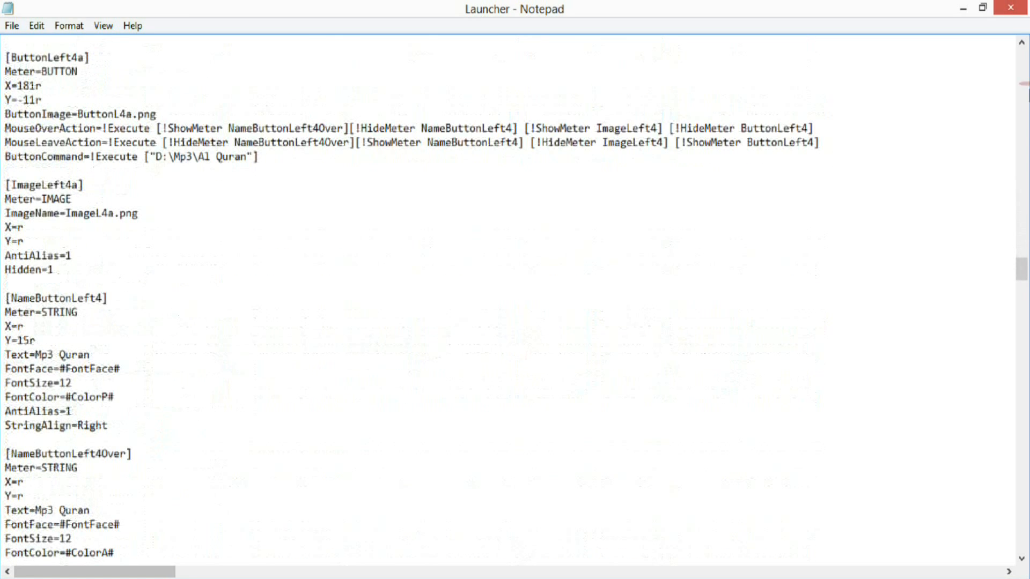
Step: Close Launcher.ini with its changes saved, and try the English Song link of the desktop launcher
click(1015, 14)
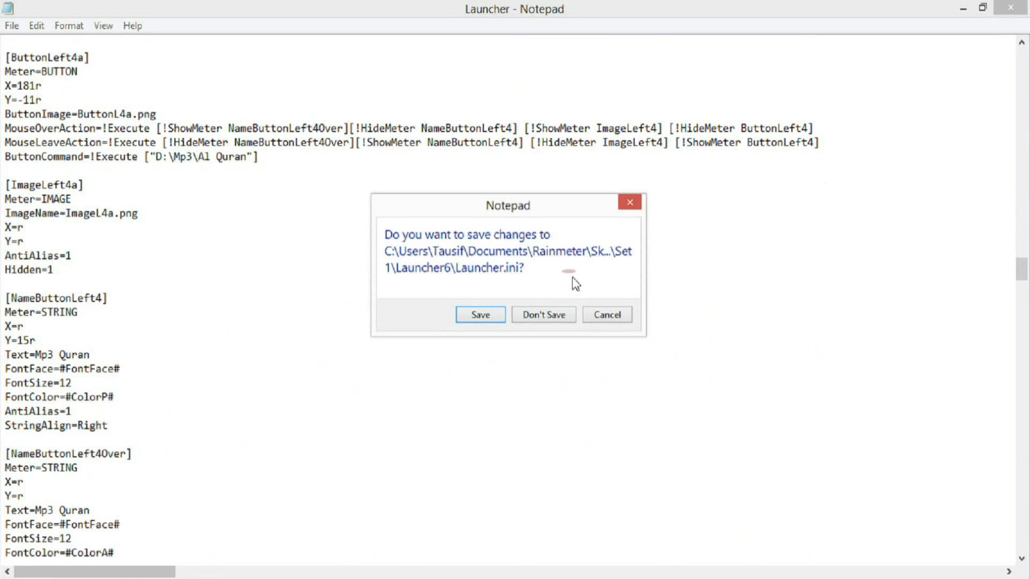
click(481, 315)
click(957, 11)
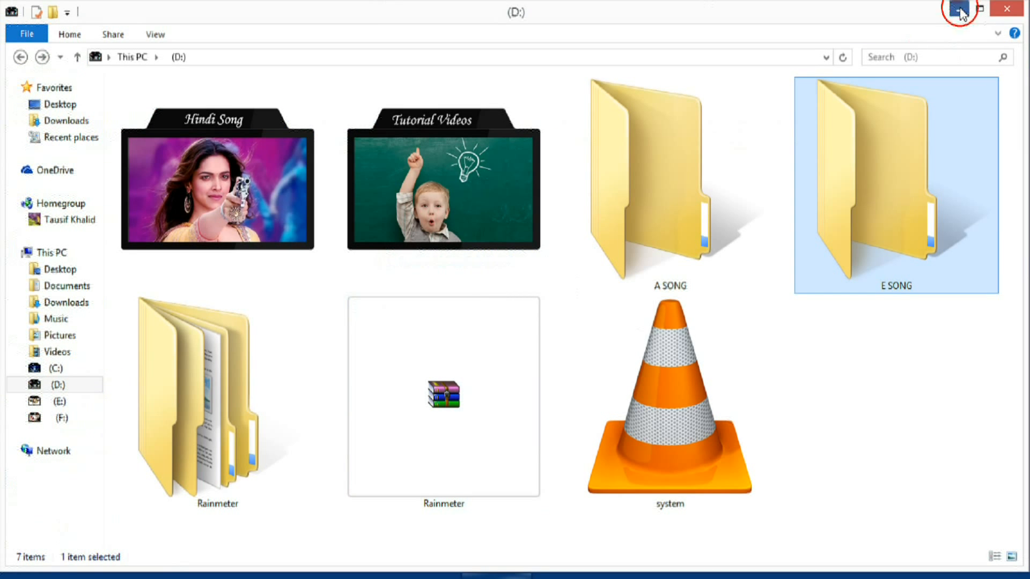
click(419, 250)
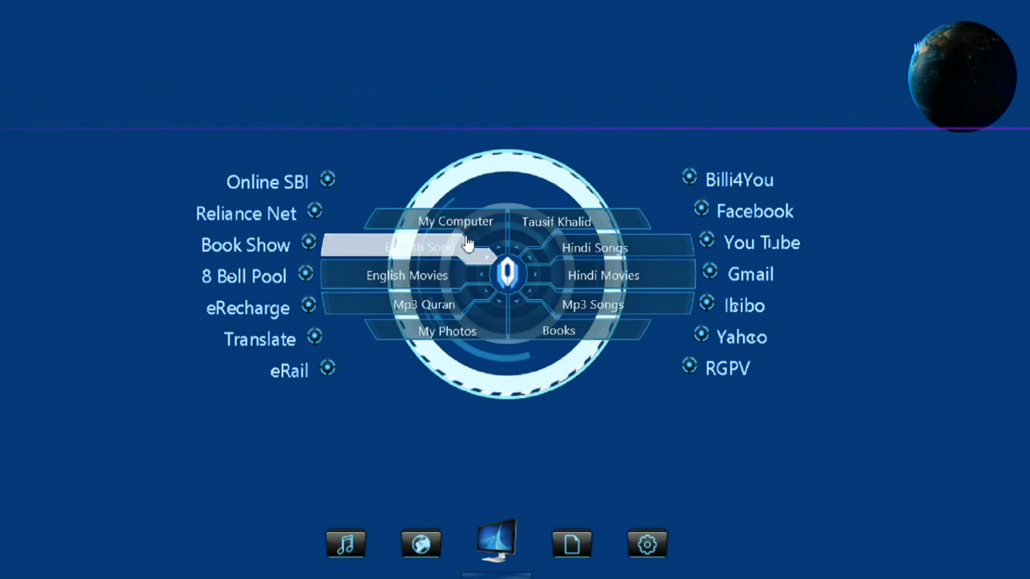
Step: Open the skin manager for the central launcher skin, unload its Launcher.ini and load it again
right_click(485, 244)
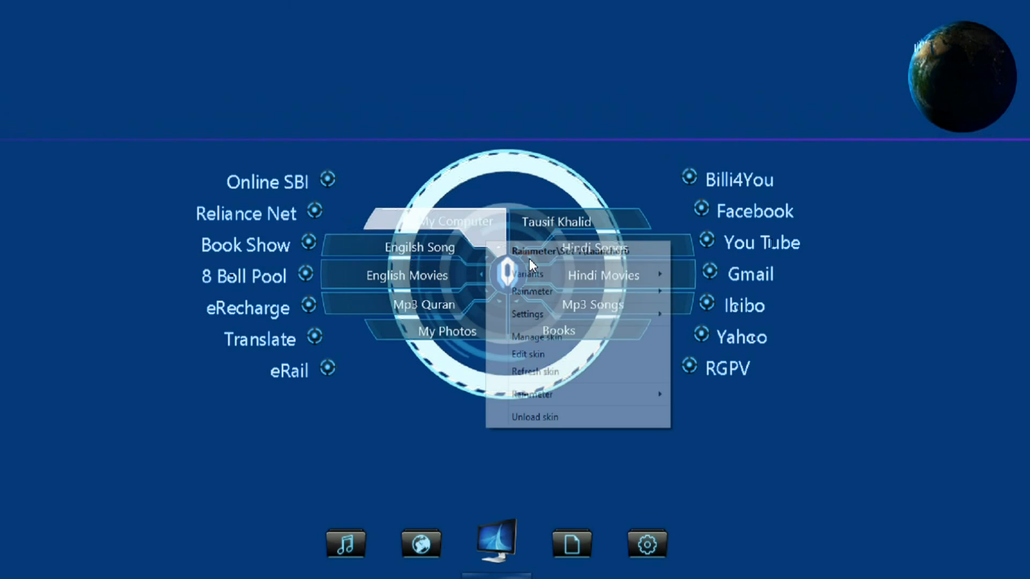
click(551, 336)
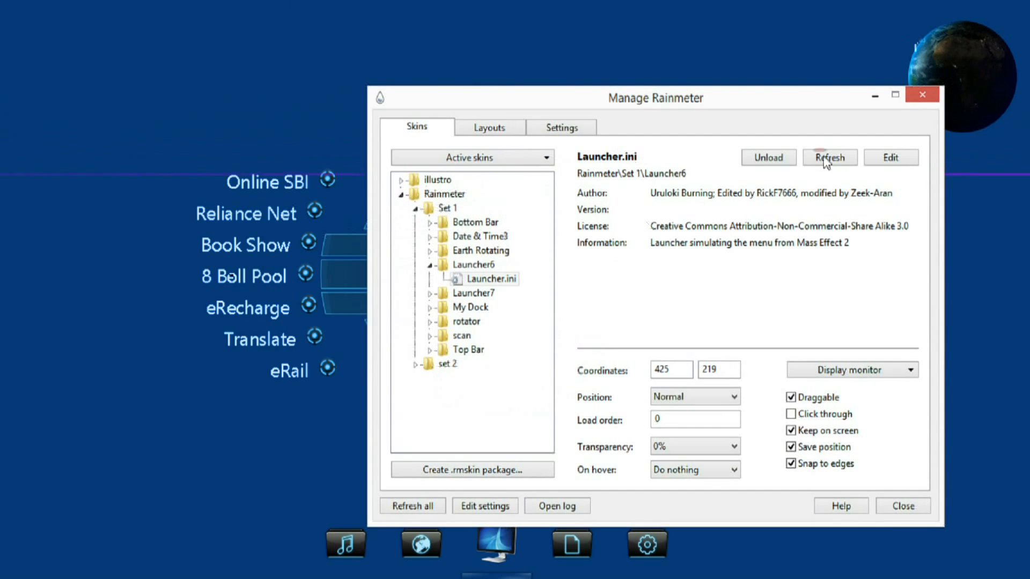
click(773, 158)
click(776, 161)
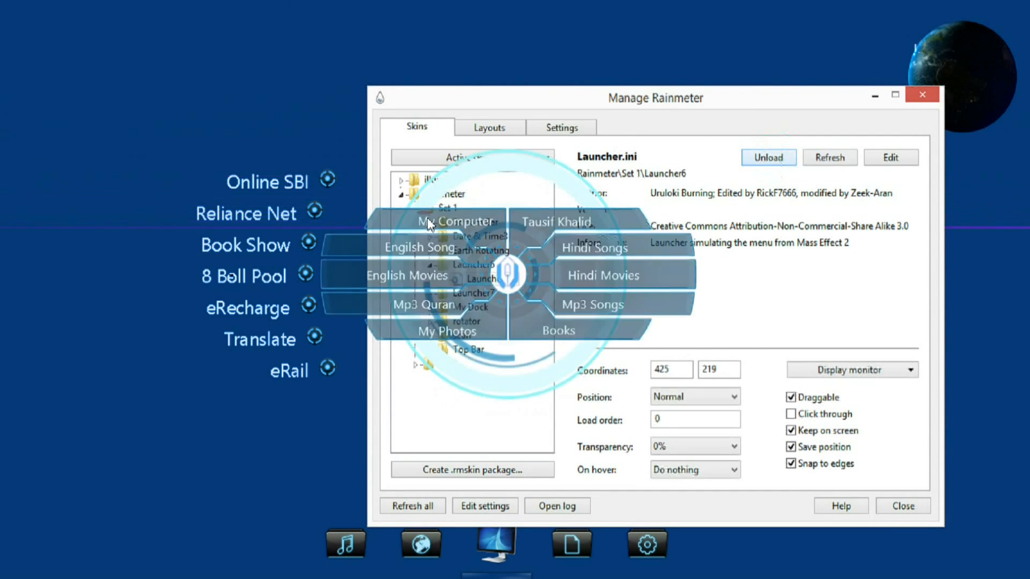
Step: Test the English Song link of the desktop launcher several times, closing its folder window and the skin manager
click(460, 250)
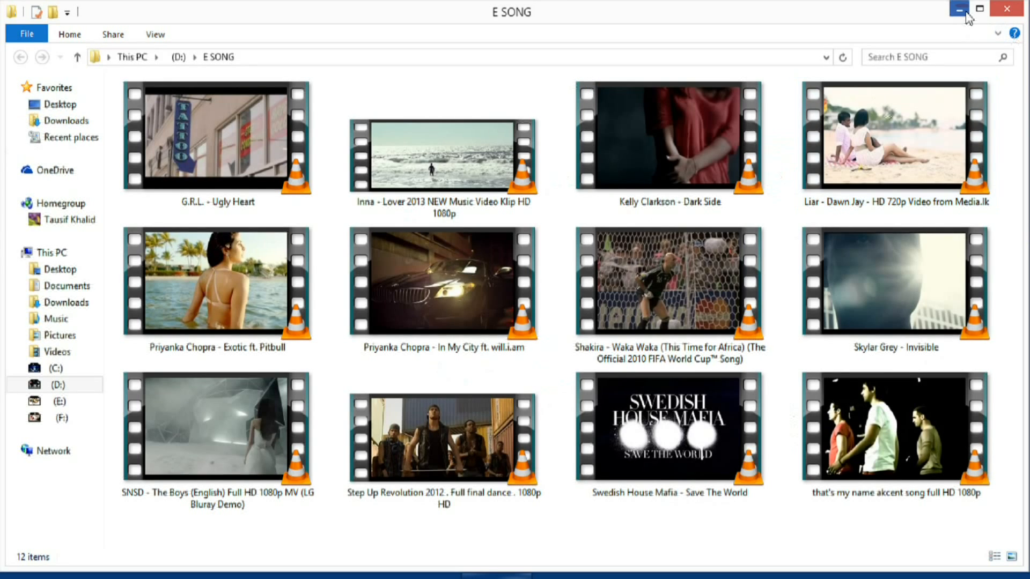
click(964, 12)
click(921, 98)
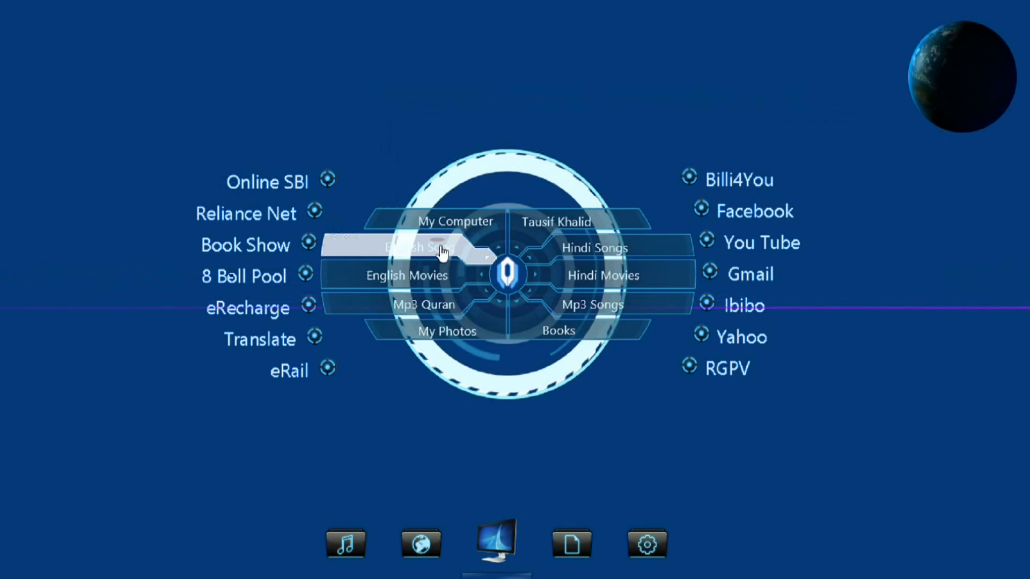
click(396, 248)
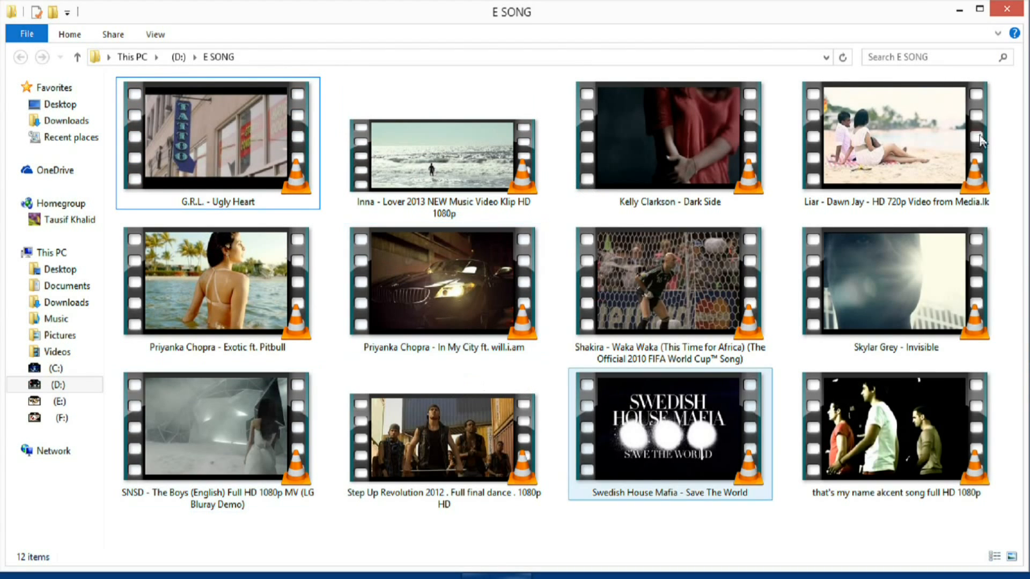
click(993, 10)
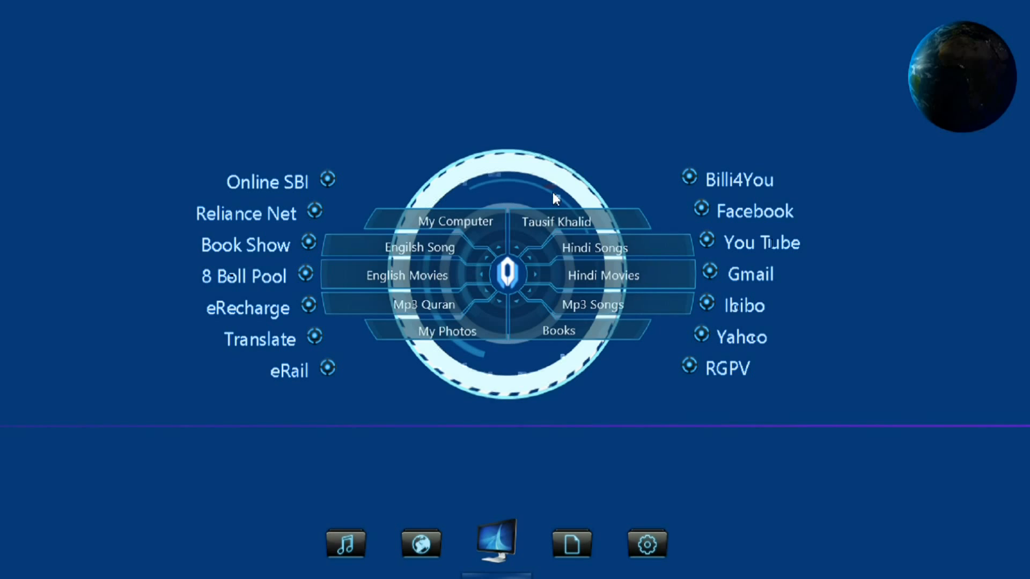
click(401, 243)
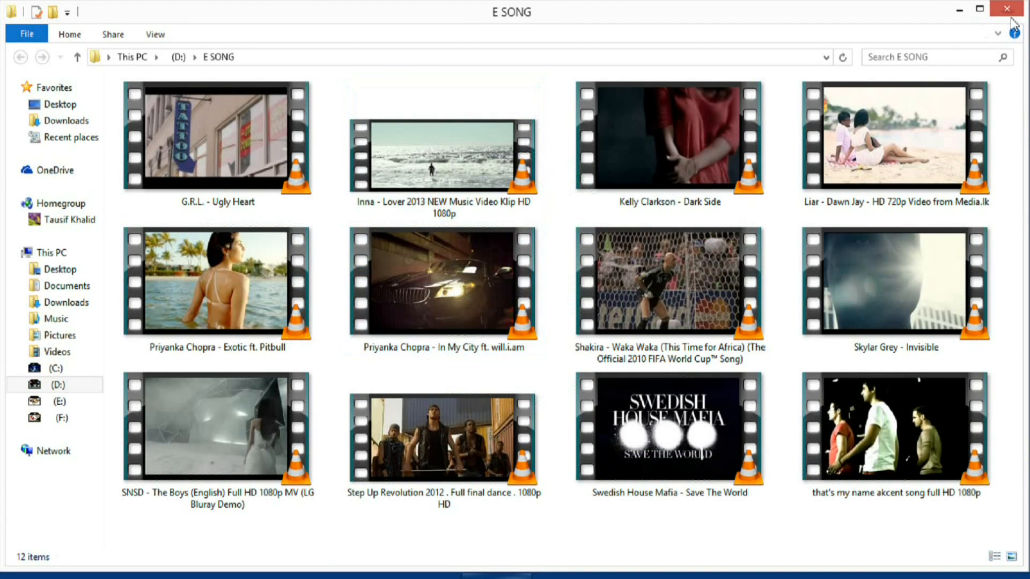
click(1012, 16)
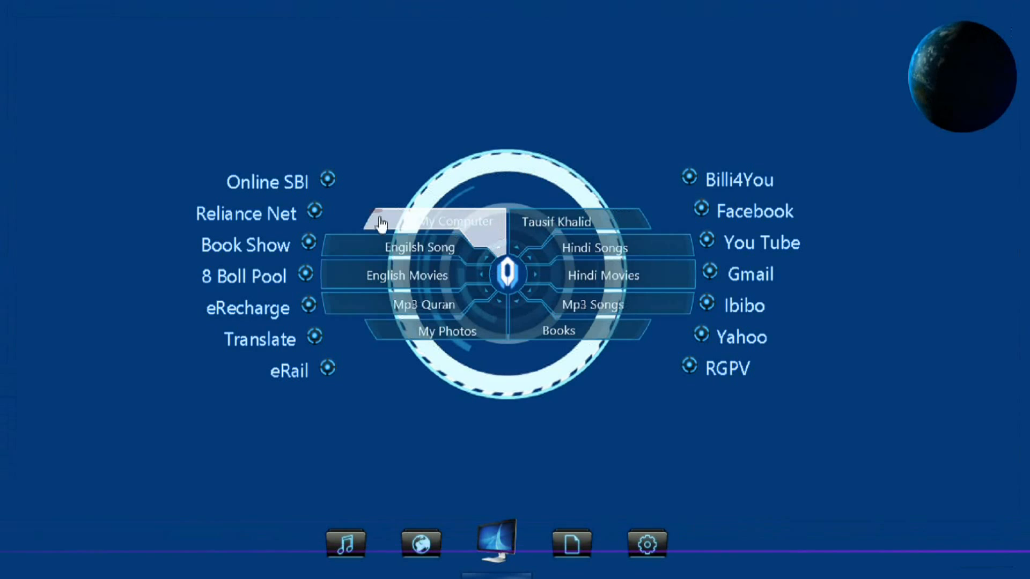
Step: Compare the E SONG folder on drive D: reached through the My Computer link with the folder the English Song link opens
click(479, 220)
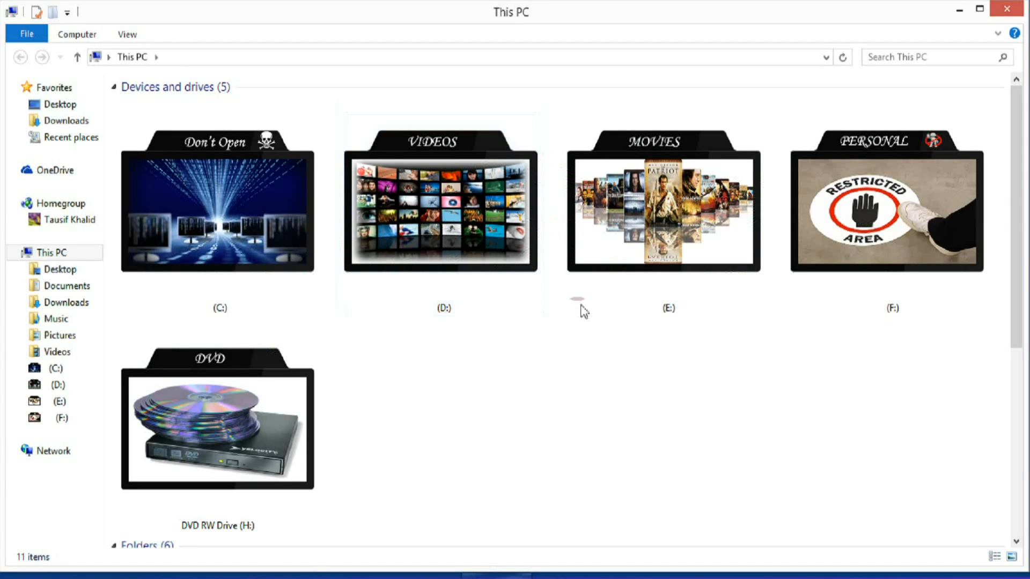
double_click(479, 262)
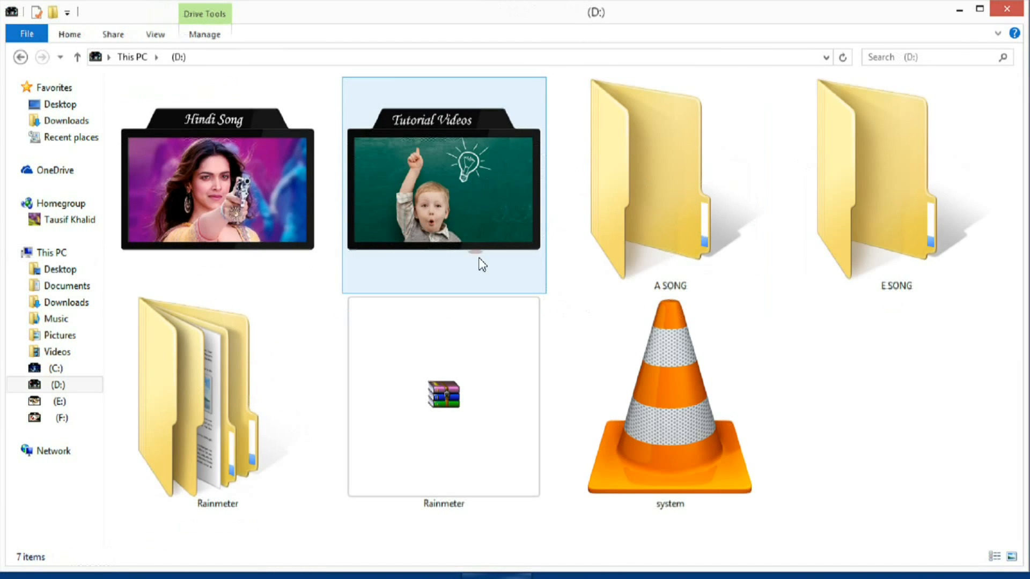
double_click(869, 253)
click(1007, 9)
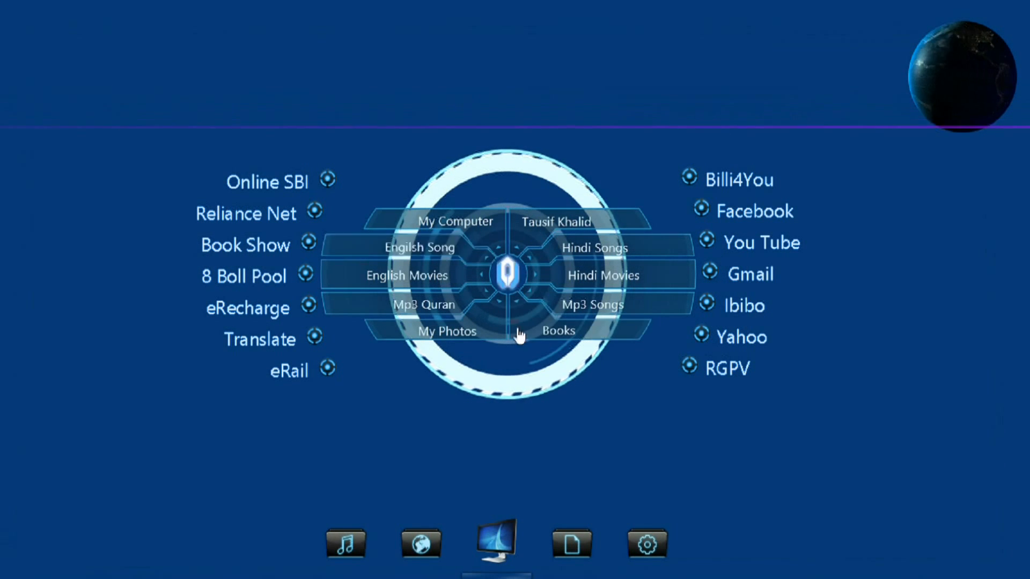
click(426, 247)
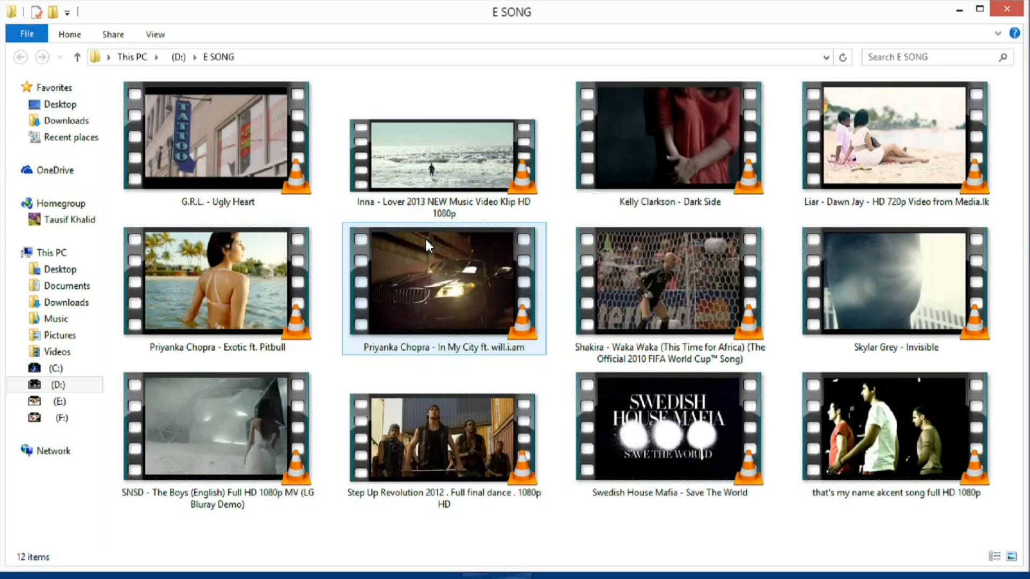
click(531, 205)
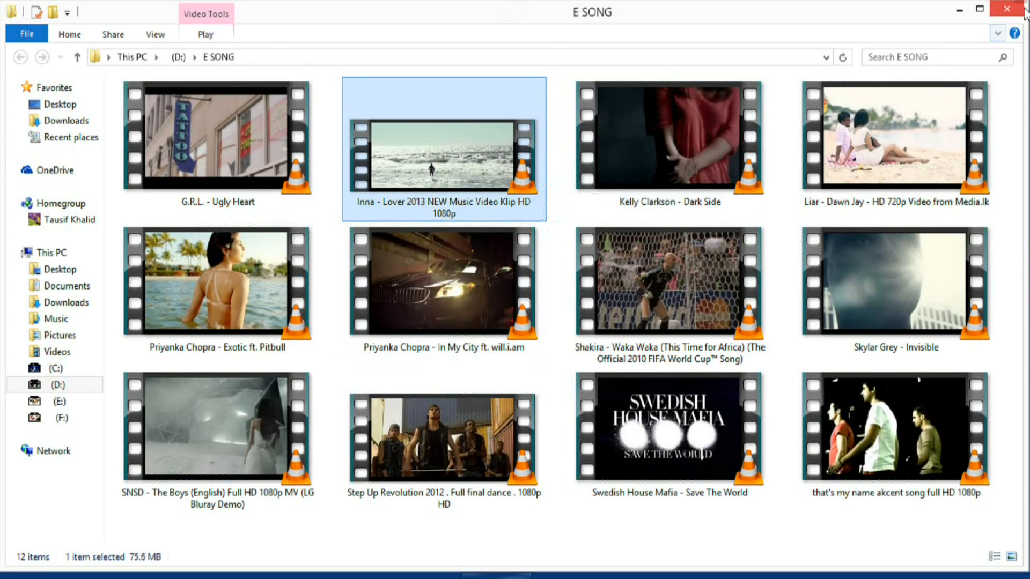
click(1022, 10)
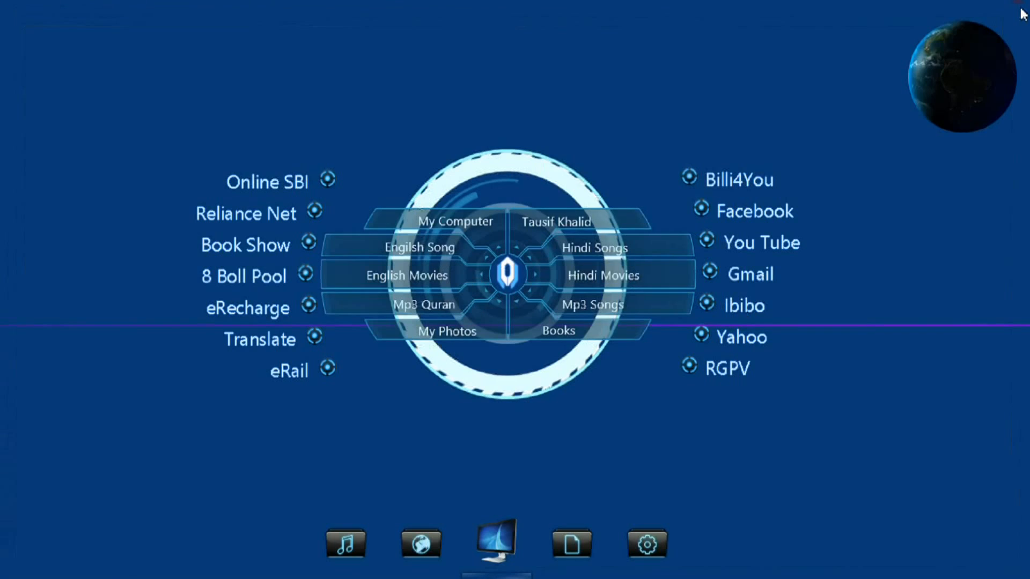
Step: Open the Launcher R skin of the Billi4You link list for editing in a maximized window
right_click(690, 177)
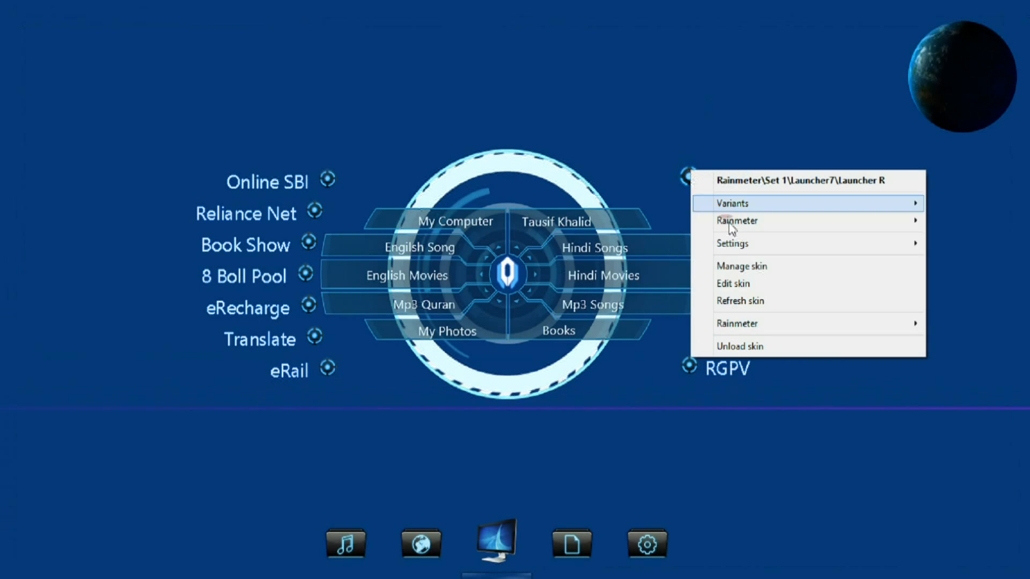
click(744, 283)
click(507, 391)
double_click(507, 391)
Step: Examine the LeftMouseUpAction addresses of the numbered button sections in Launcher R, especially section [1]
scroll(265, 311, down, 7)
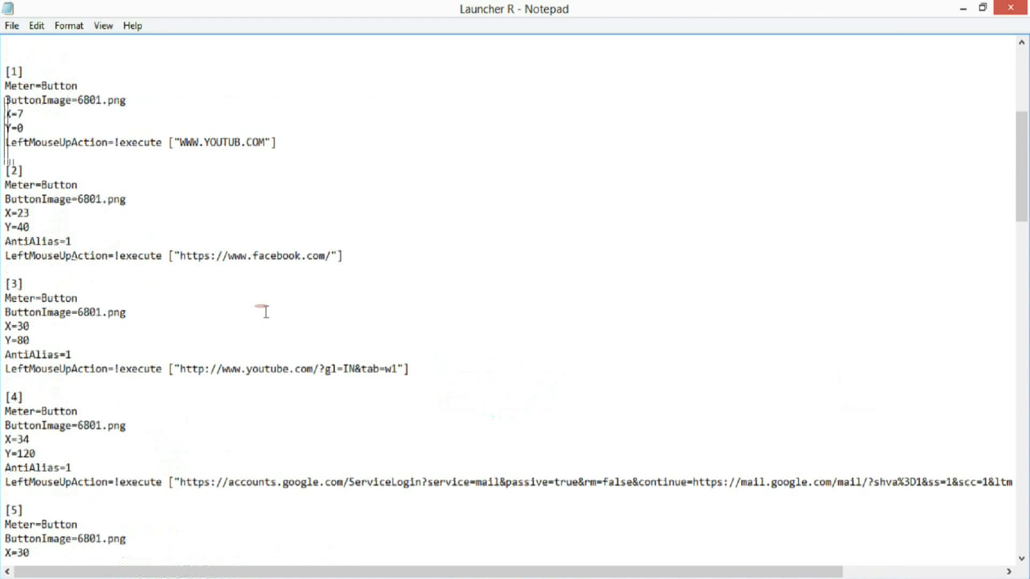
scroll(156, 345, up, 4)
drag(180, 311, 265, 314)
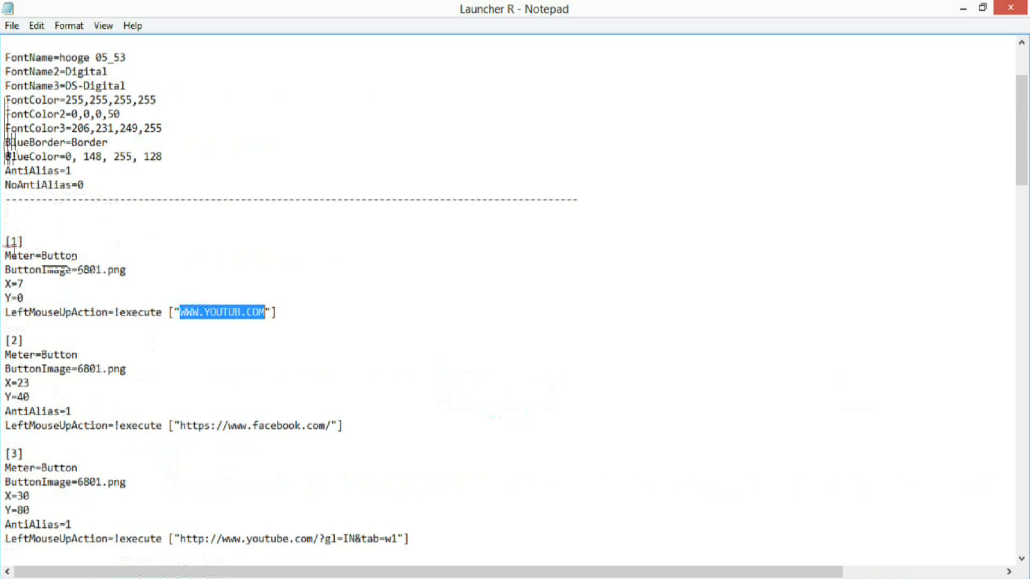
click(16, 239)
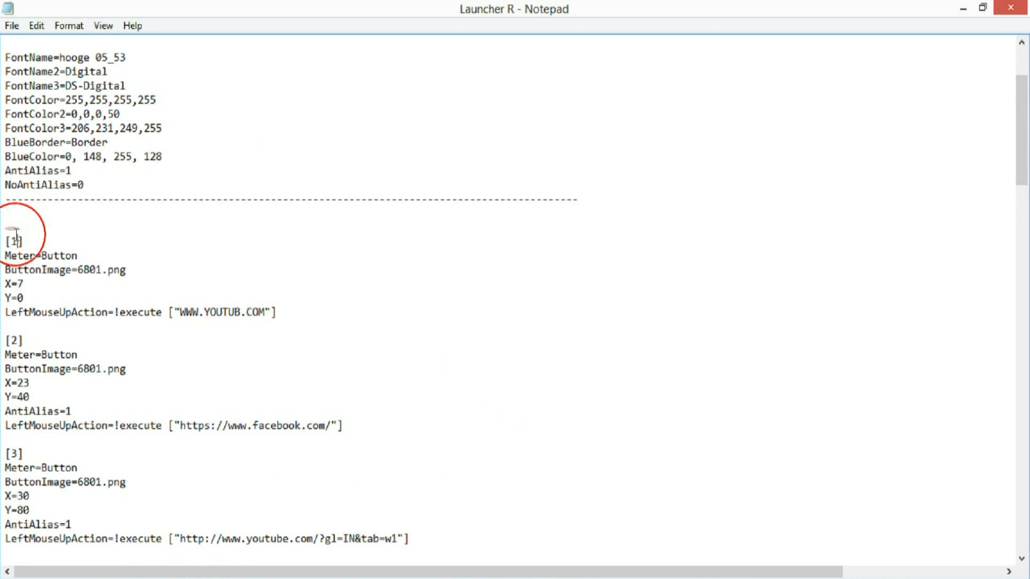
scroll(223, 322, down, 4)
scroll(250, 314, down, 4)
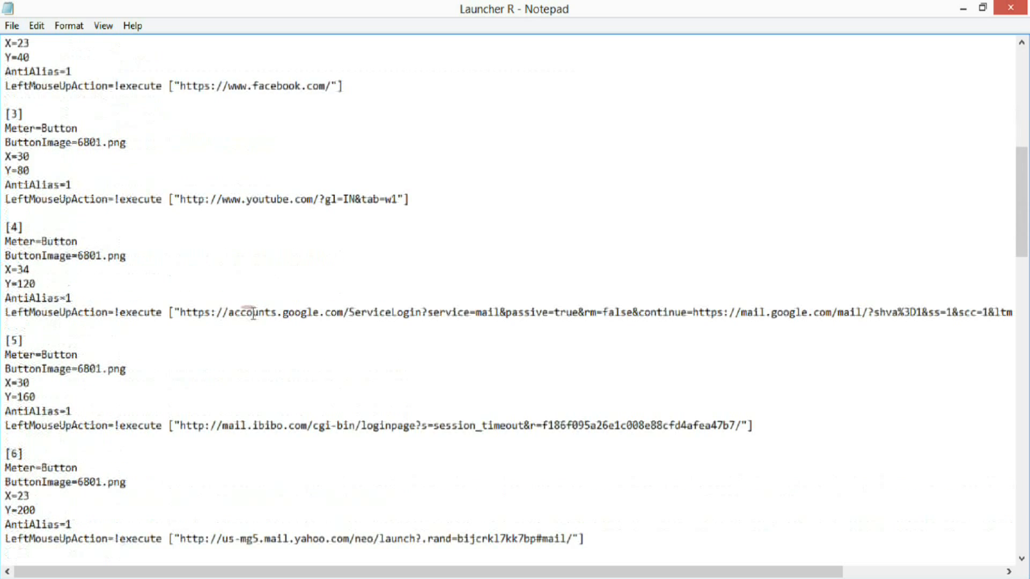
scroll(173, 312, up, 5)
drag(183, 179, 260, 186)
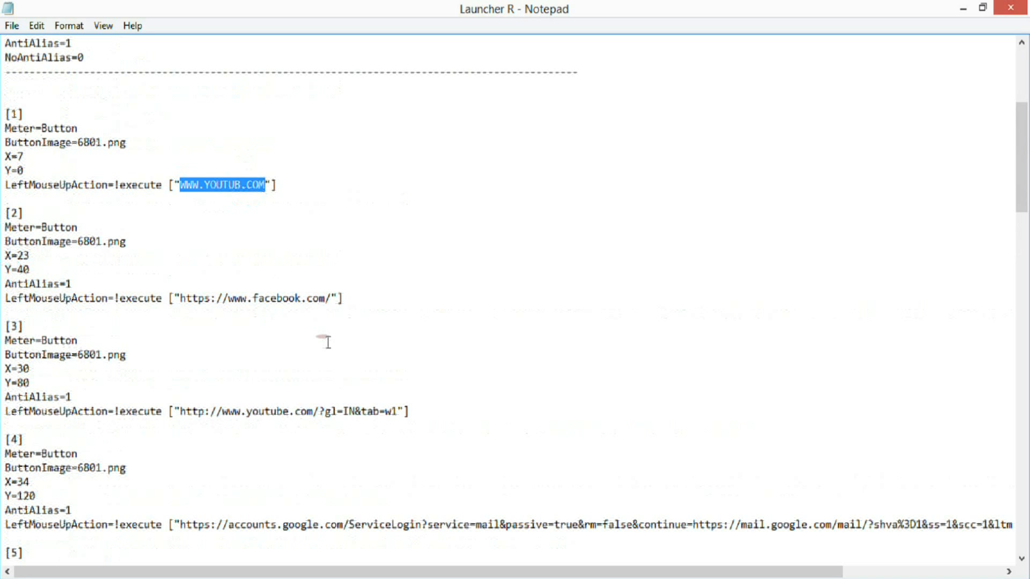
text(W)
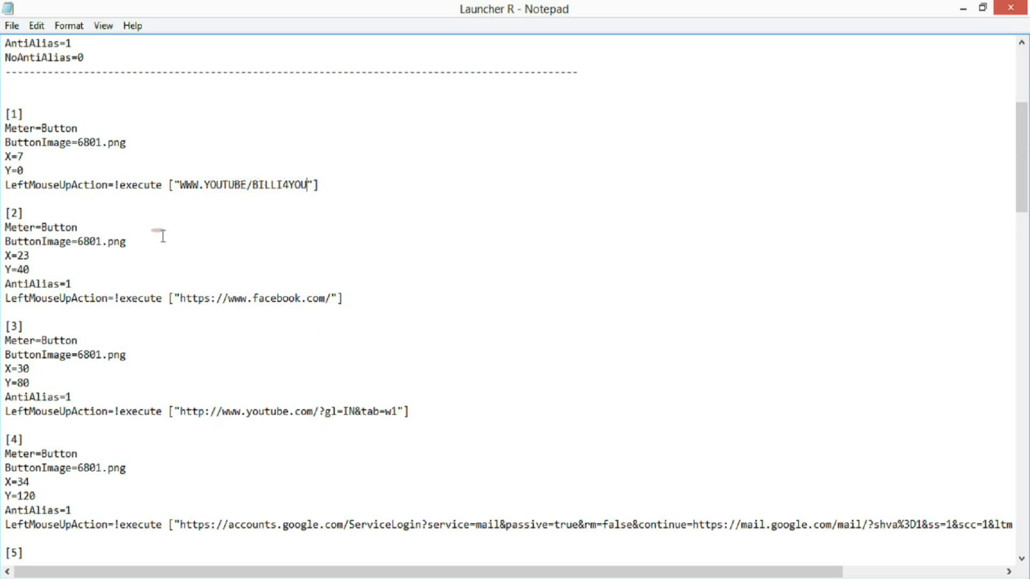
click(252, 187)
key(BackSpace)
text(\)
click(1004, 14)
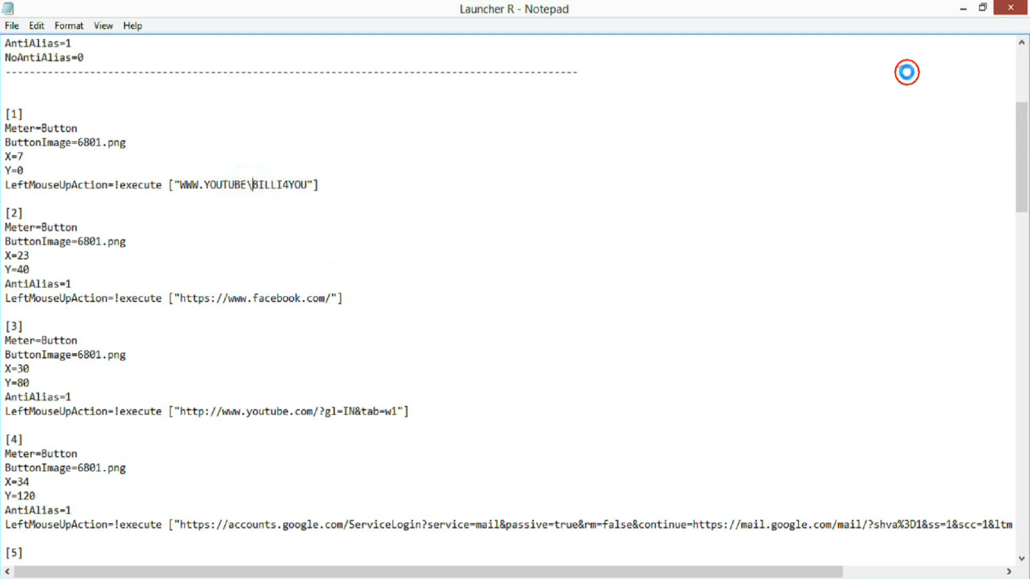
click(475, 316)
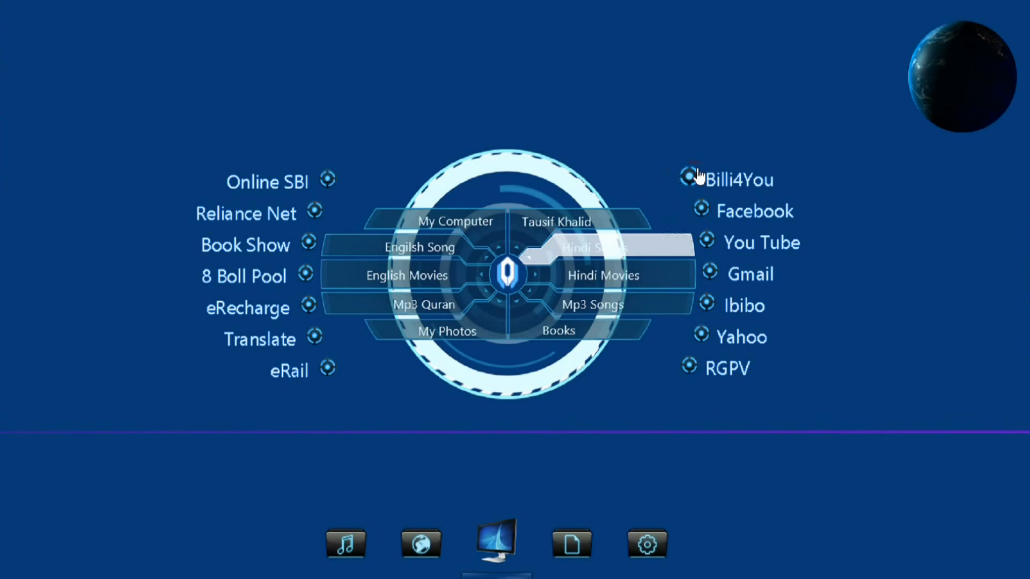
Step: Unload and reload Launcher R.ini in the skin manager, and move the manager window off the Billi4You link list
right_click(715, 188)
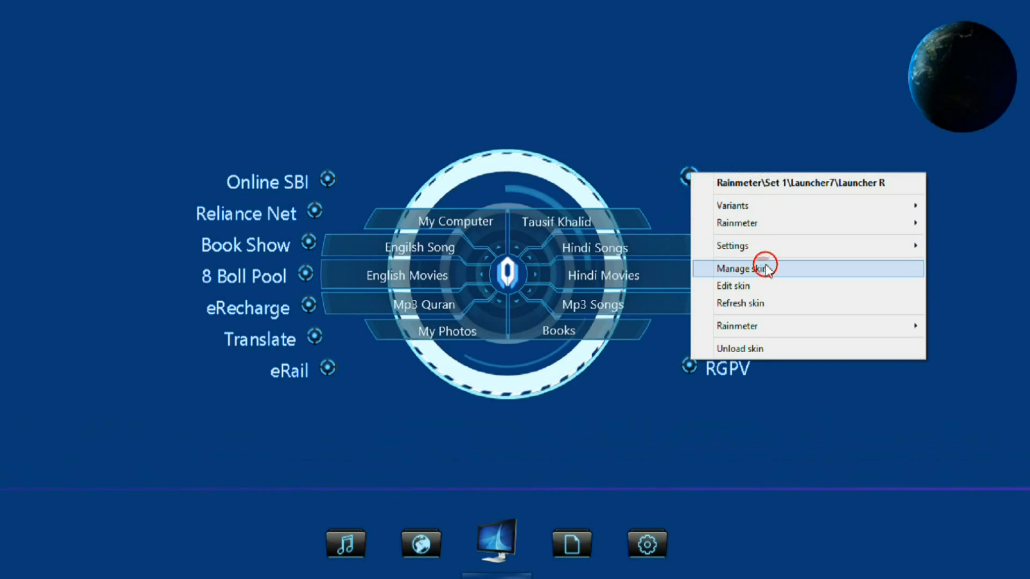
click(765, 268)
click(768, 157)
click(768, 157)
drag(595, 97, 219, 75)
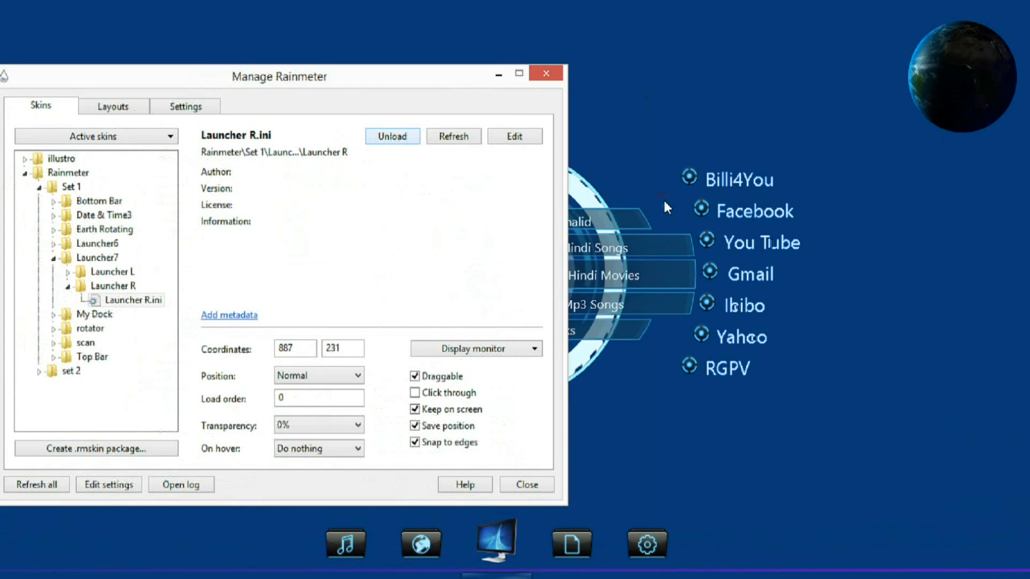
click(688, 178)
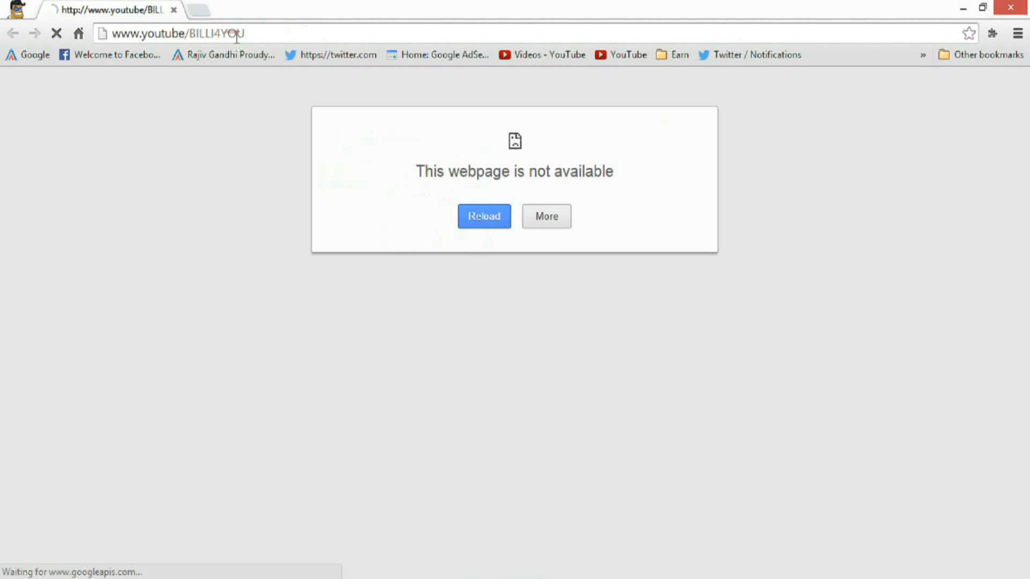
click(188, 34)
key(ctrl+a)
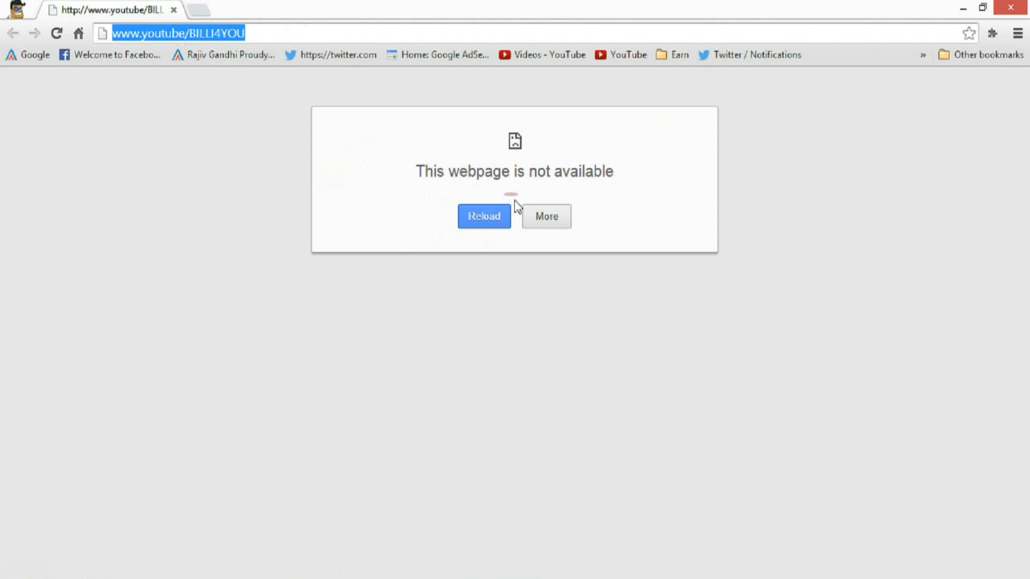
key(Down)
key(Return)
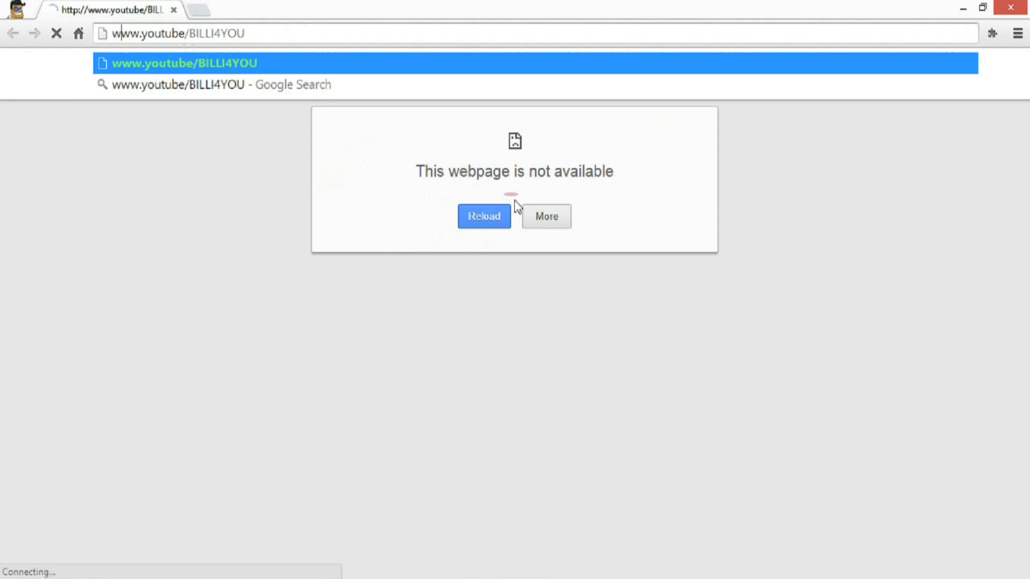
Step: Try loading the Billi4You address in the browser with a backslash in place of the slash
key(Right)
key(Right)
key(Right)
key(Right)
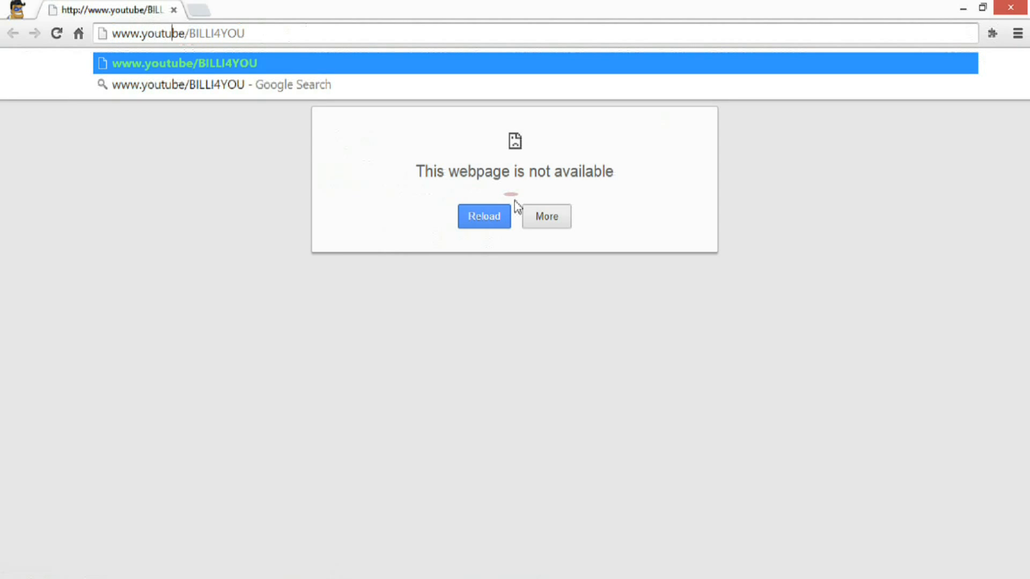
key(BackSpace)
text(/)
key(BackSpace)
text(\)
key(Return)
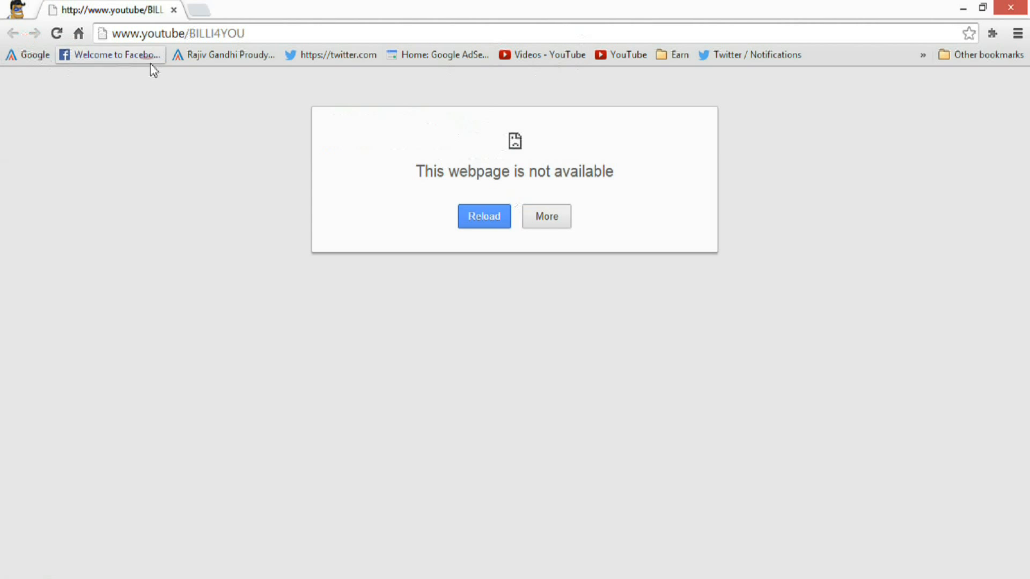
Step: Try the Google bookmark in the browser and the Facebook link of the launcher, putting the browser windows away
click(29, 54)
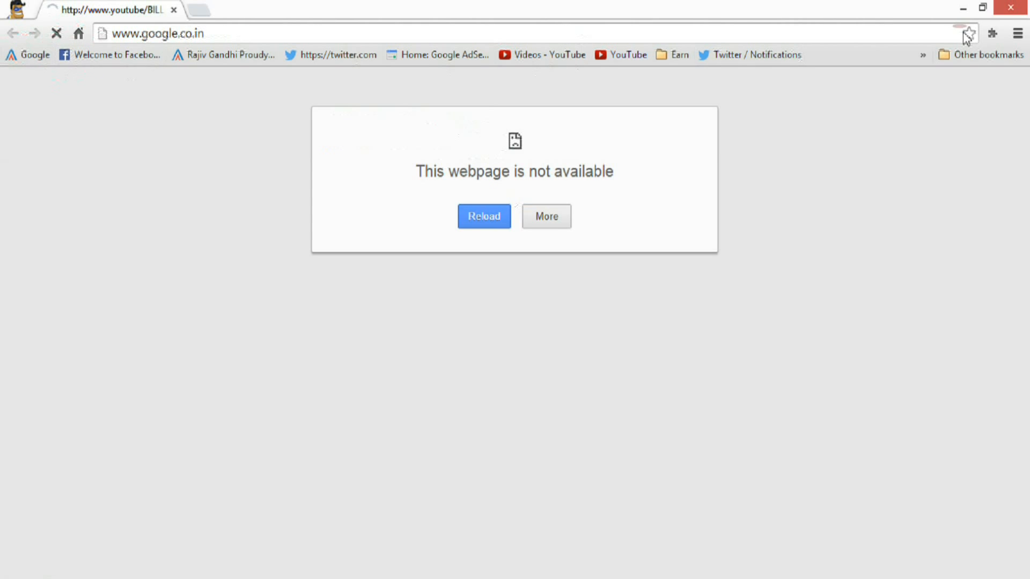
click(1012, 7)
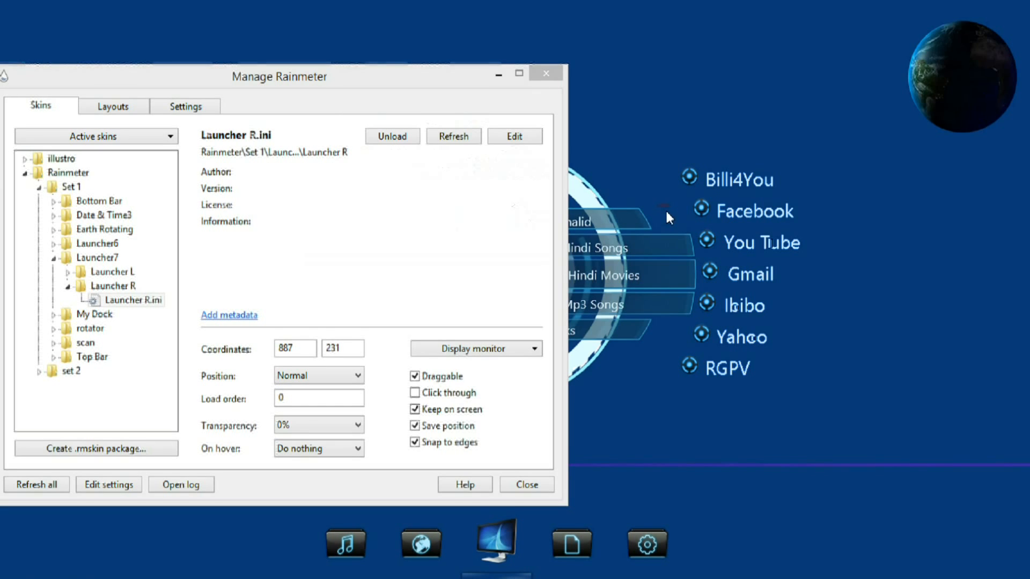
click(710, 205)
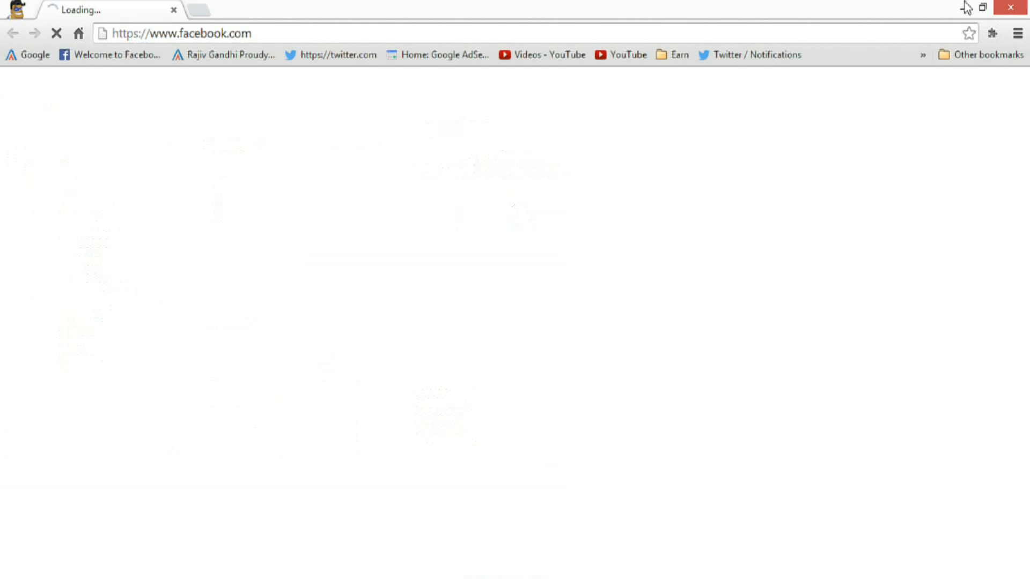
click(963, 9)
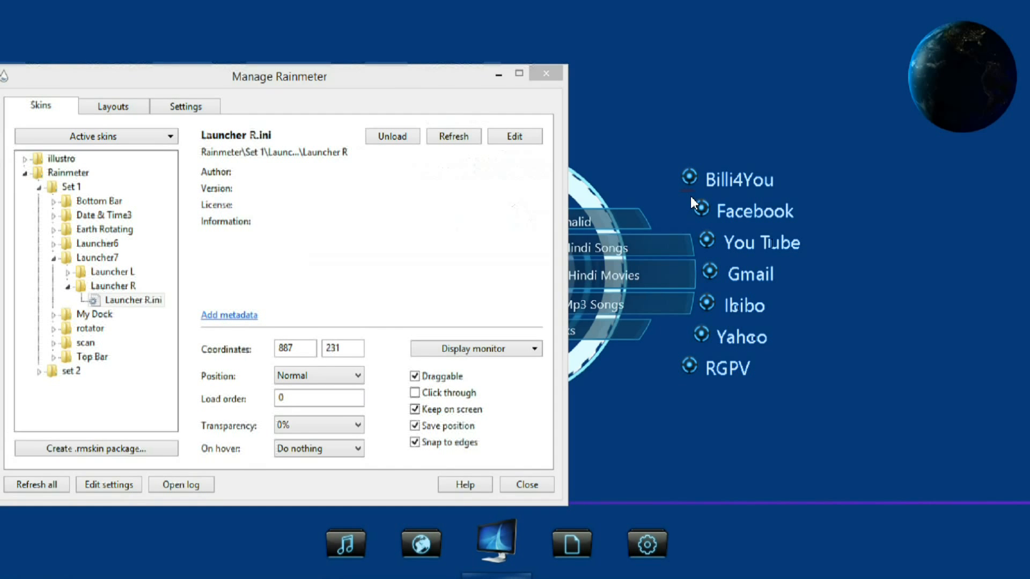
Step: Change the Billi4You label text to GOOGLE in the Launcher R.ini skin file, and save and close the file
click(516, 140)
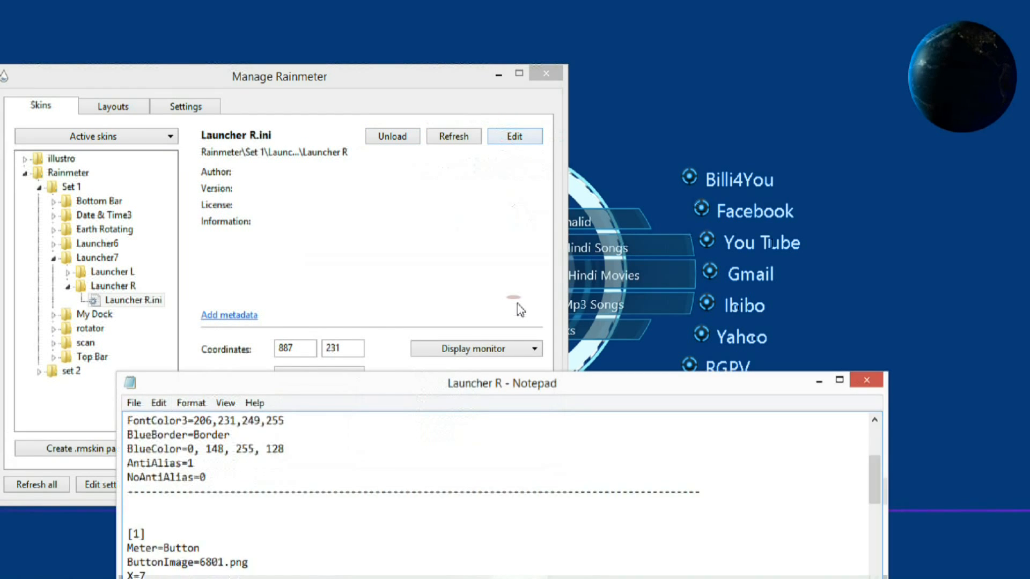
double_click(538, 385)
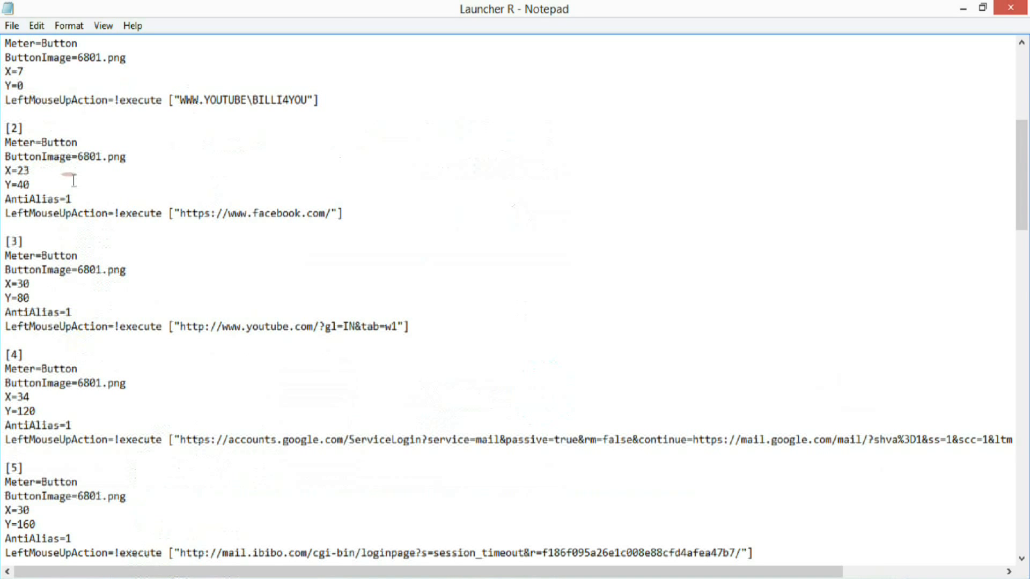
scroll(74, 181, down, 20)
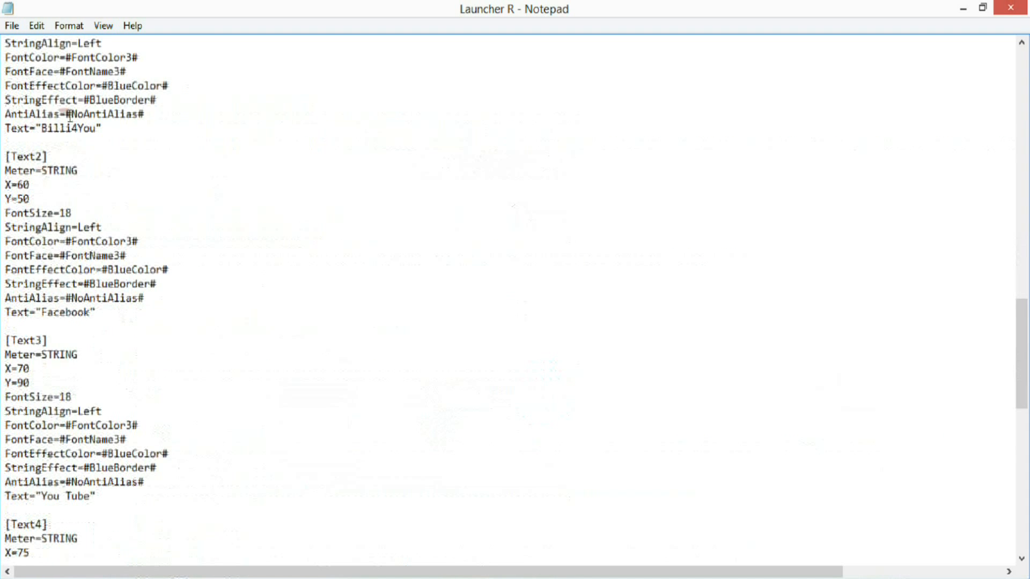
drag(42, 129, 86, 129)
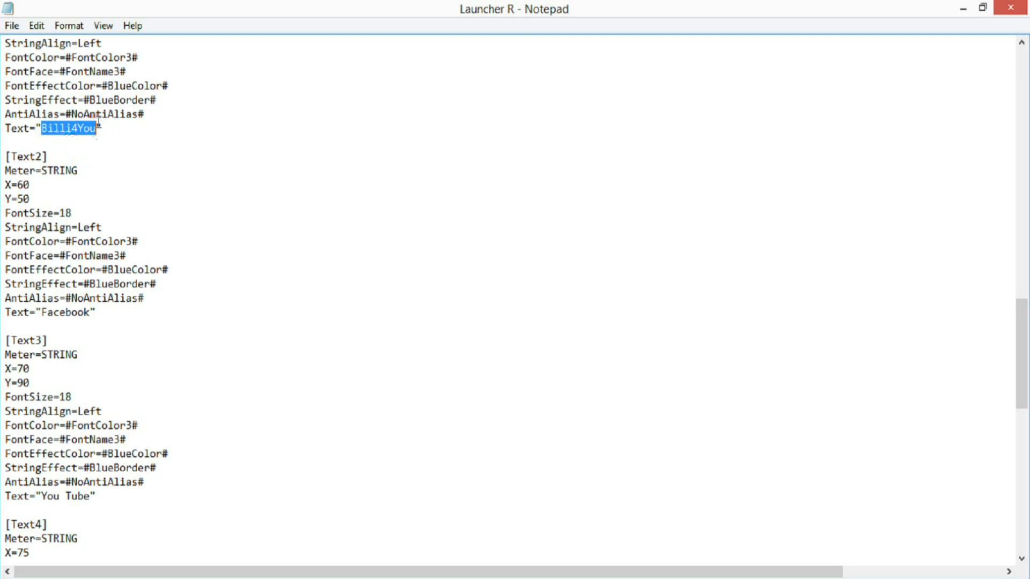
text(g)
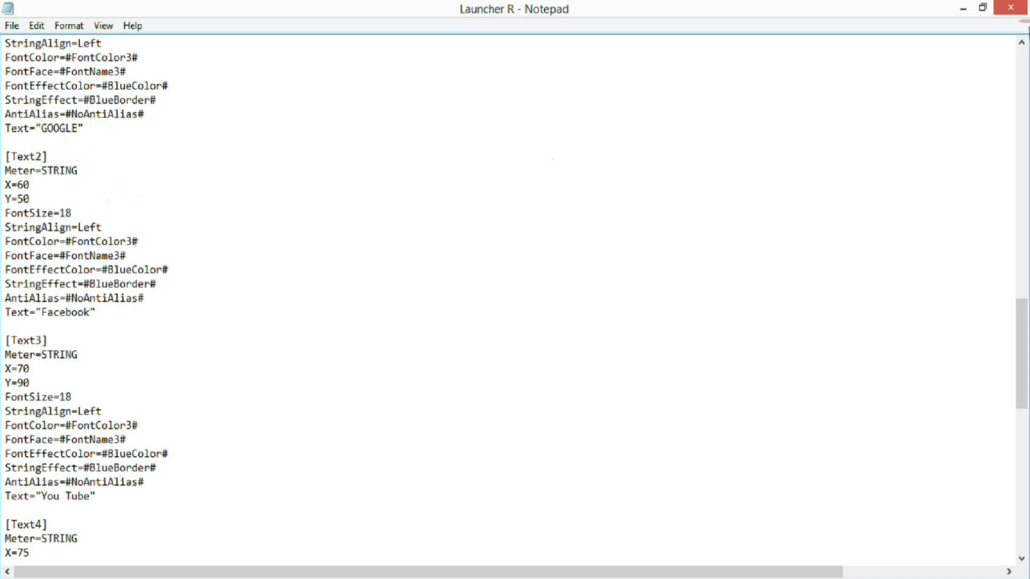
click(1021, 13)
click(477, 314)
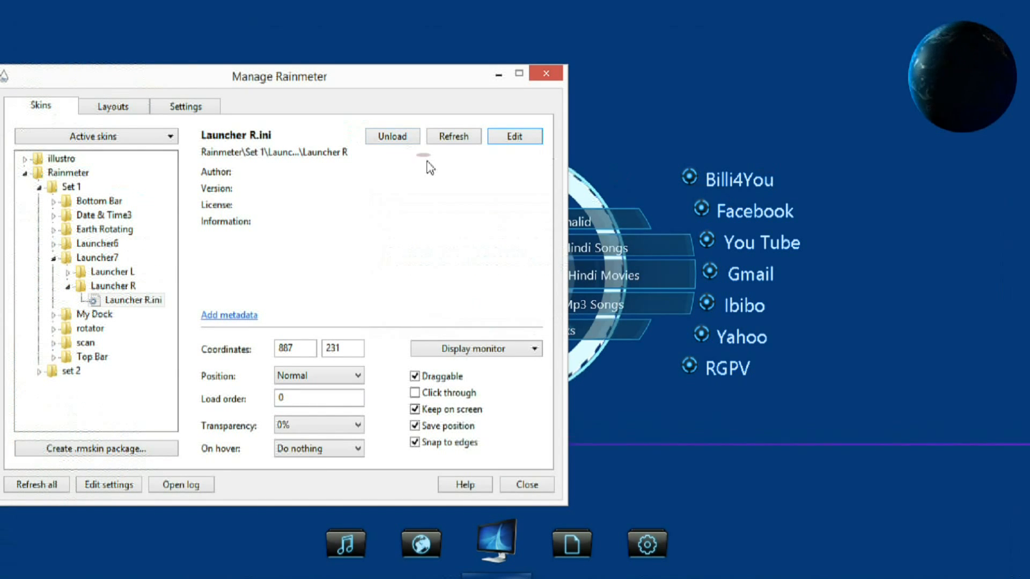
Step: Unload and reload Launcher R.ini, and move the skin manager window away from the launcher links
click(395, 139)
click(395, 138)
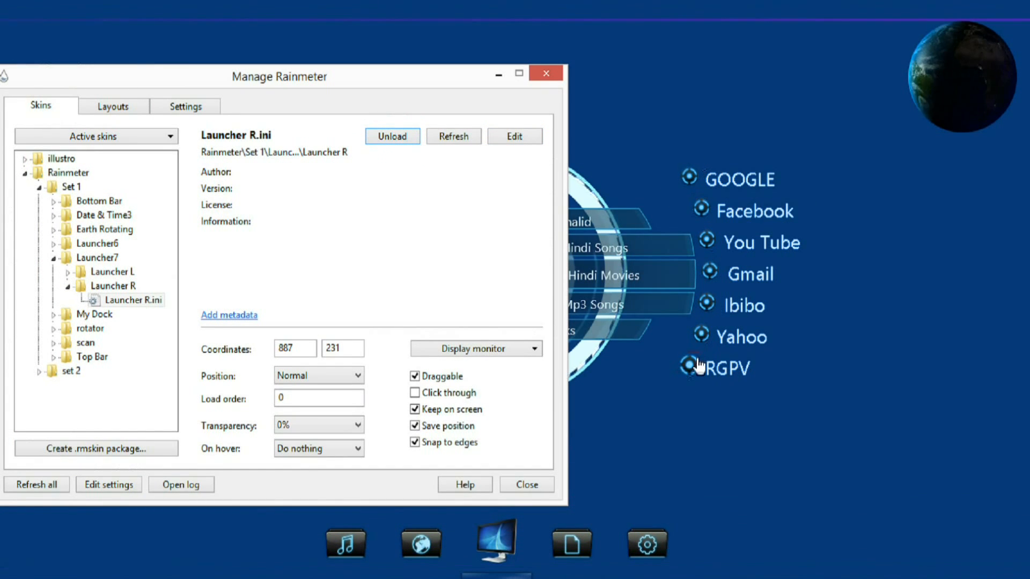
drag(429, 72, 712, 45)
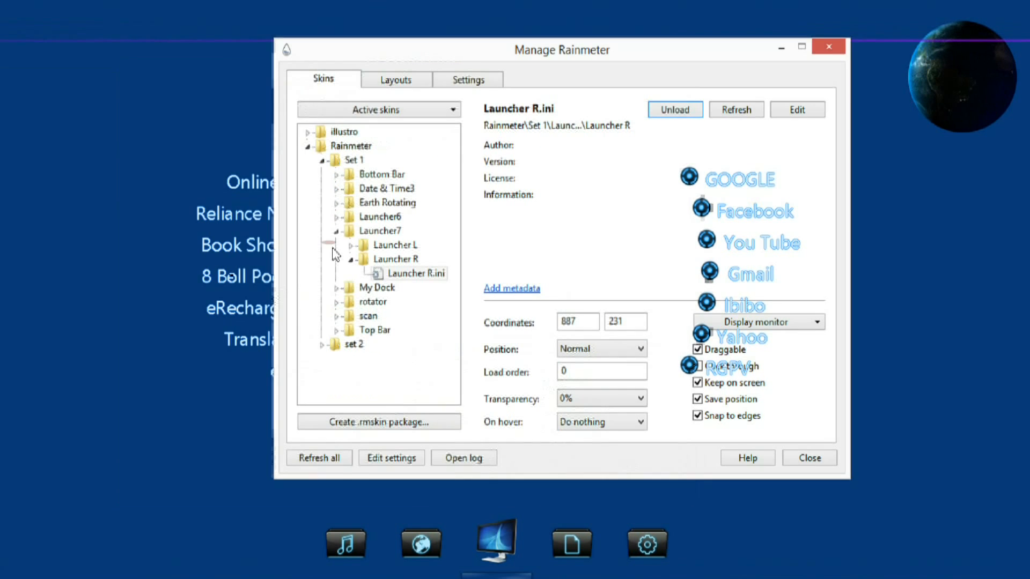
drag(513, 53, 322, 372)
drag(469, 362, 761, 2)
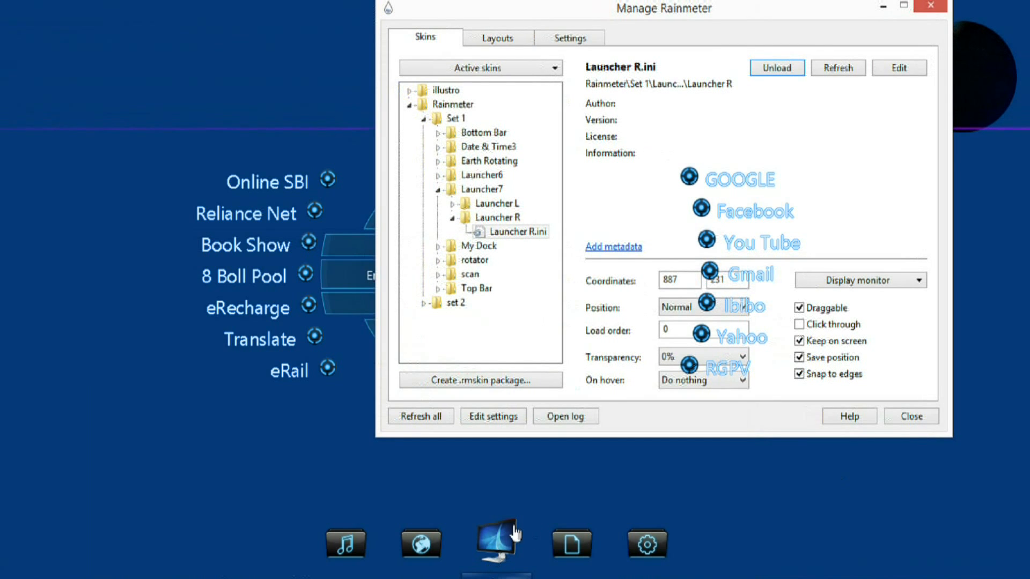
Step: Test the dock's computer icon, close the window it opens, and show the dock's skin in the skin manager
click(512, 546)
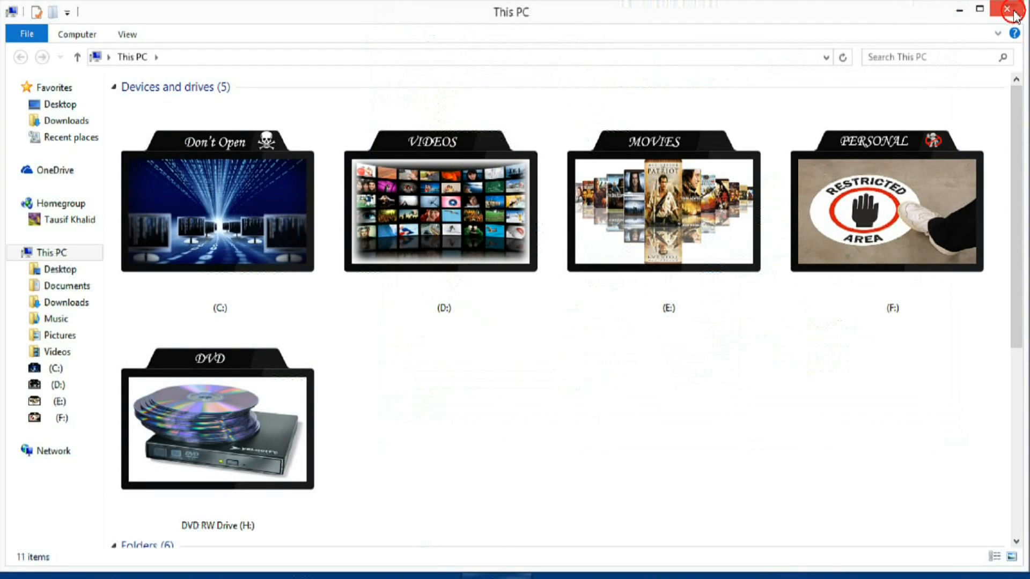
click(1008, 10)
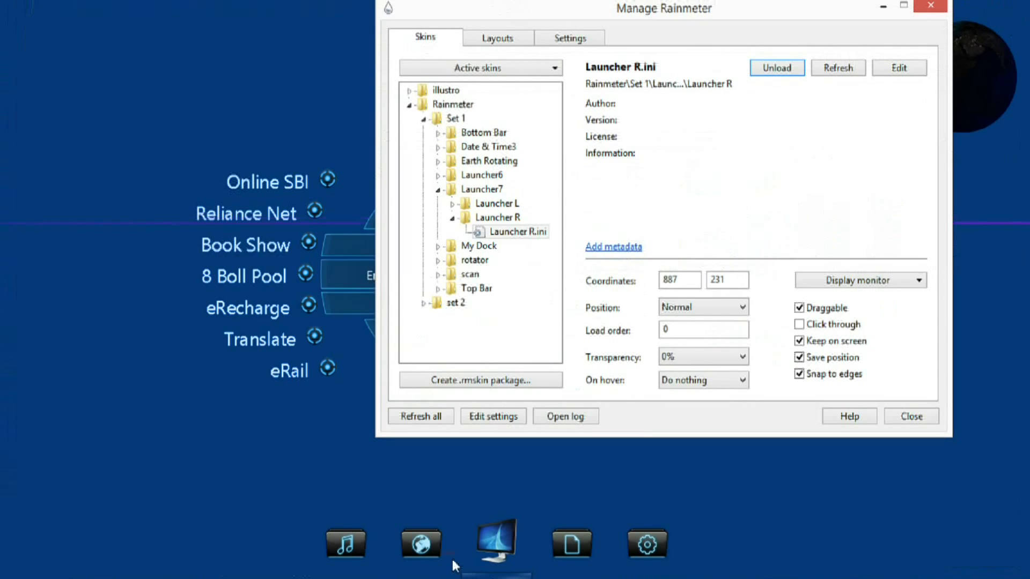
right_click(495, 536)
click(561, 444)
click(507, 552)
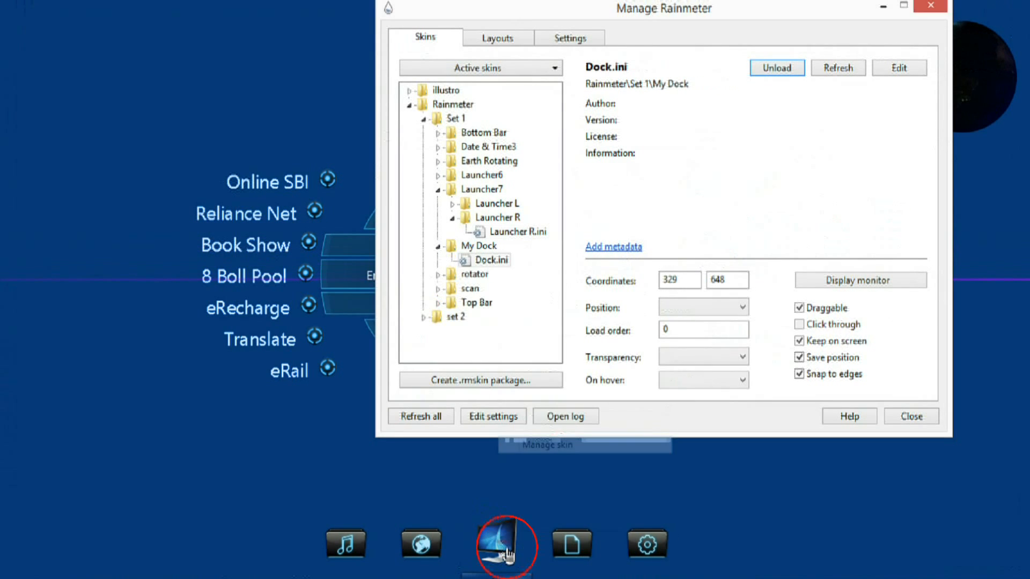
Step: Rename the Computer image in the My Dock skin folder as Computer1 and reload Dock.ini
right_click(464, 247)
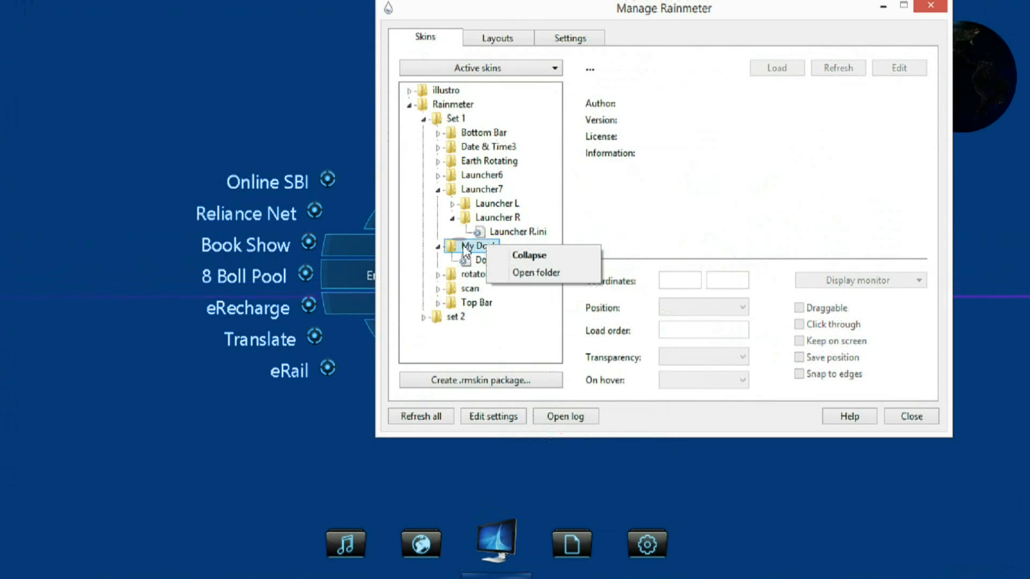
click(532, 277)
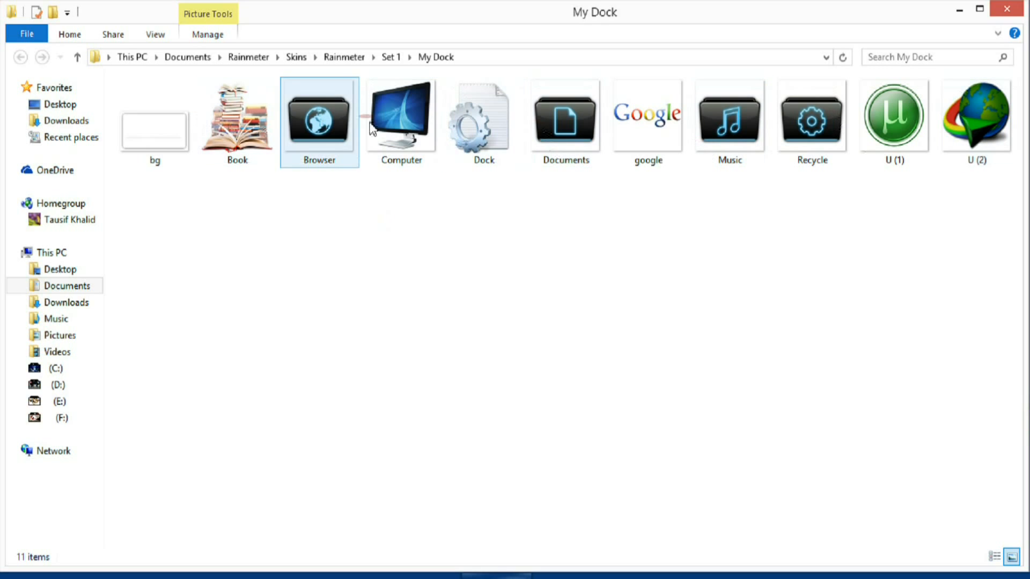
click(405, 139)
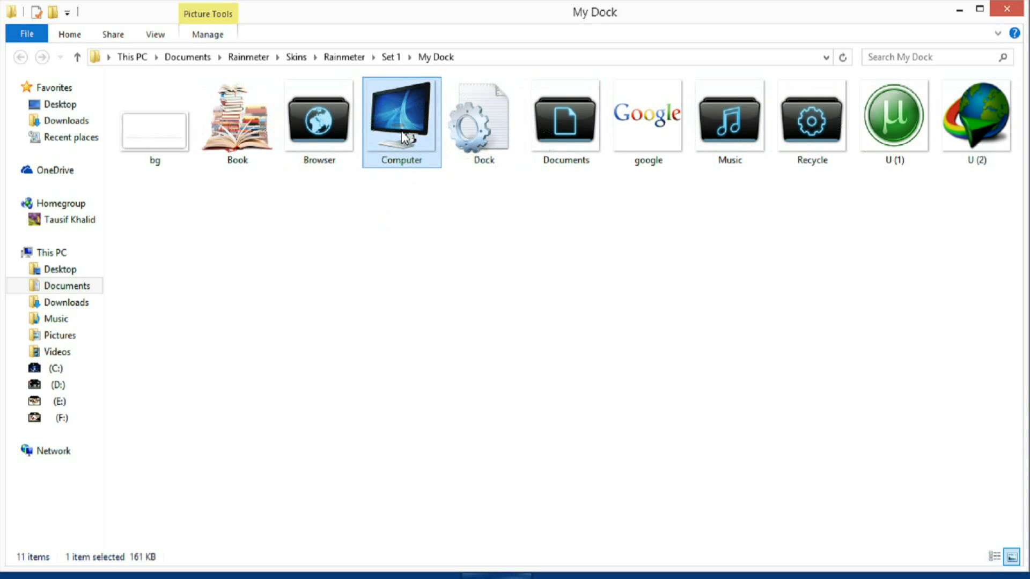
right_click(402, 131)
click(445, 503)
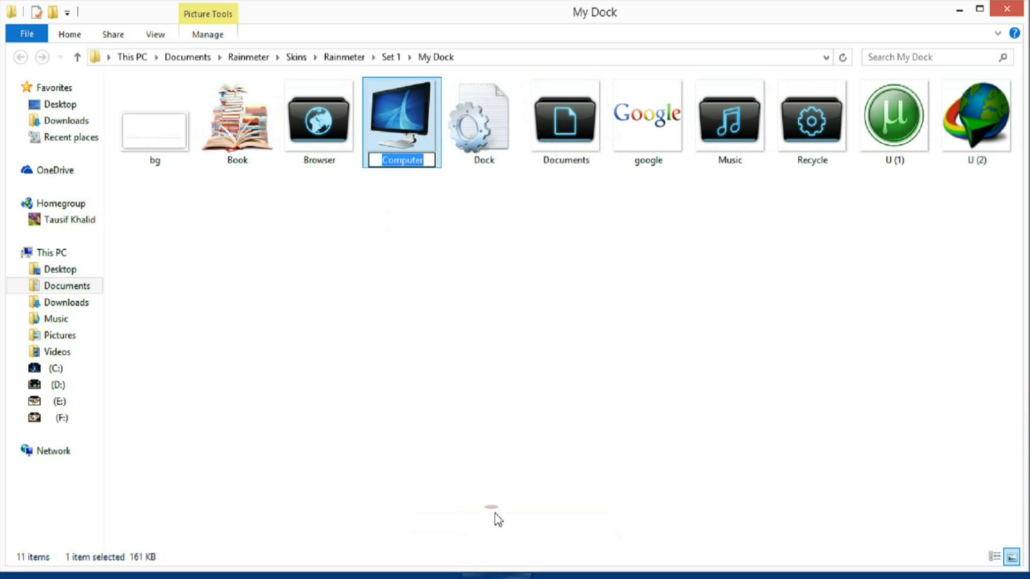
key(End)
text(1)
click(666, 375)
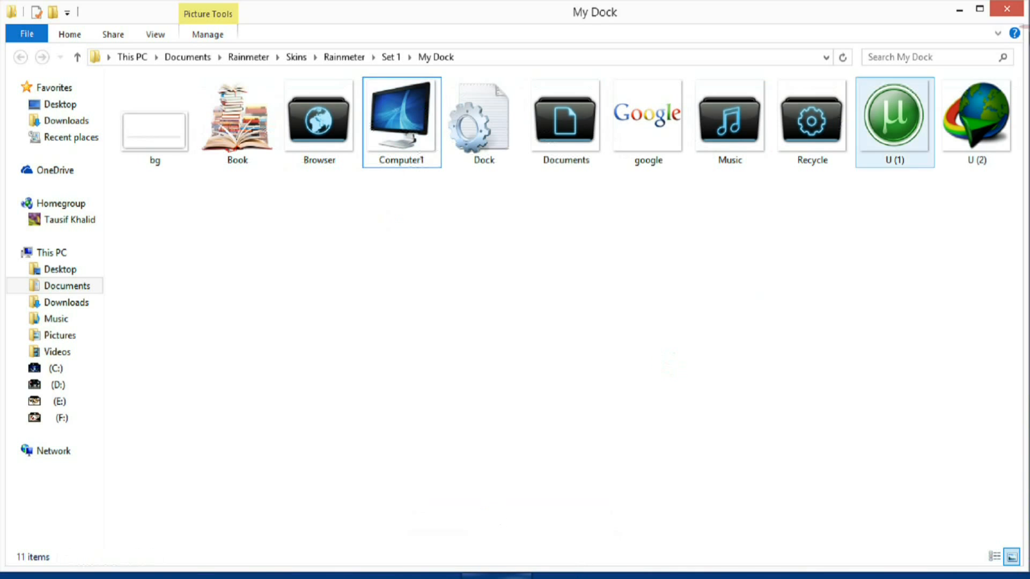
click(1003, 12)
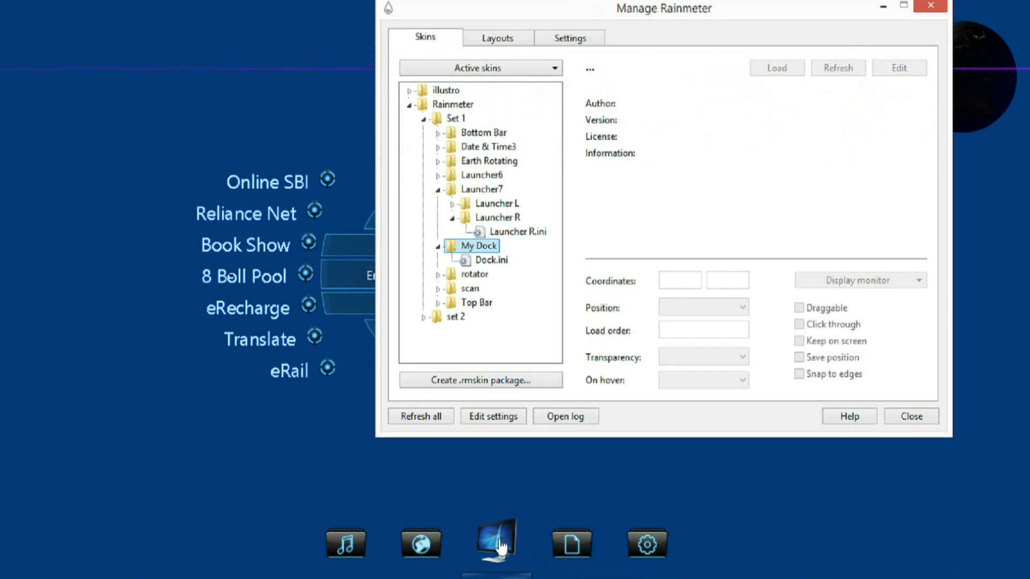
click(490, 260)
click(777, 67)
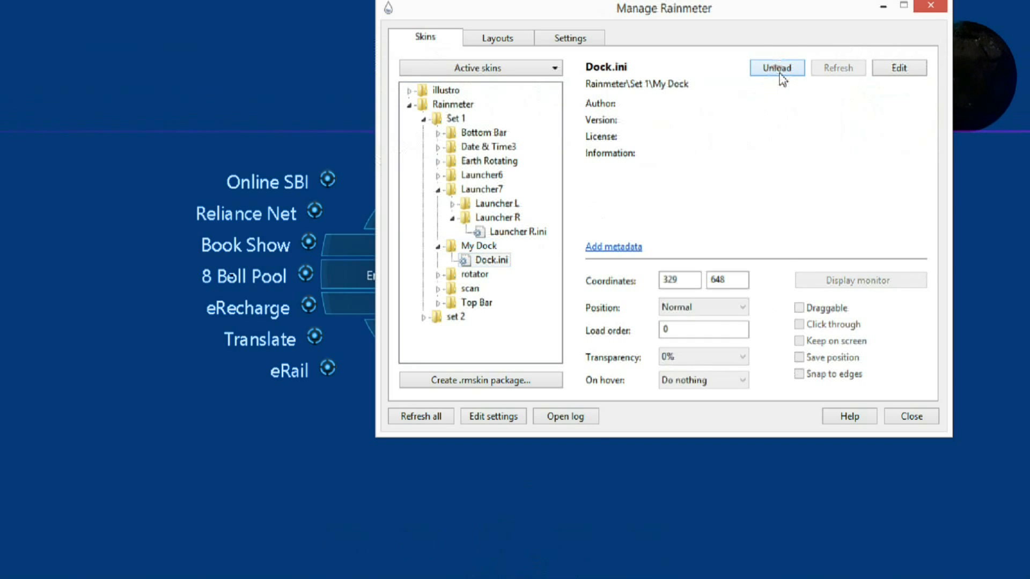
Step: Try to rename the Computer1 image in the My Dock folder back to Computer, and close the folder
right_click(488, 246)
click(543, 279)
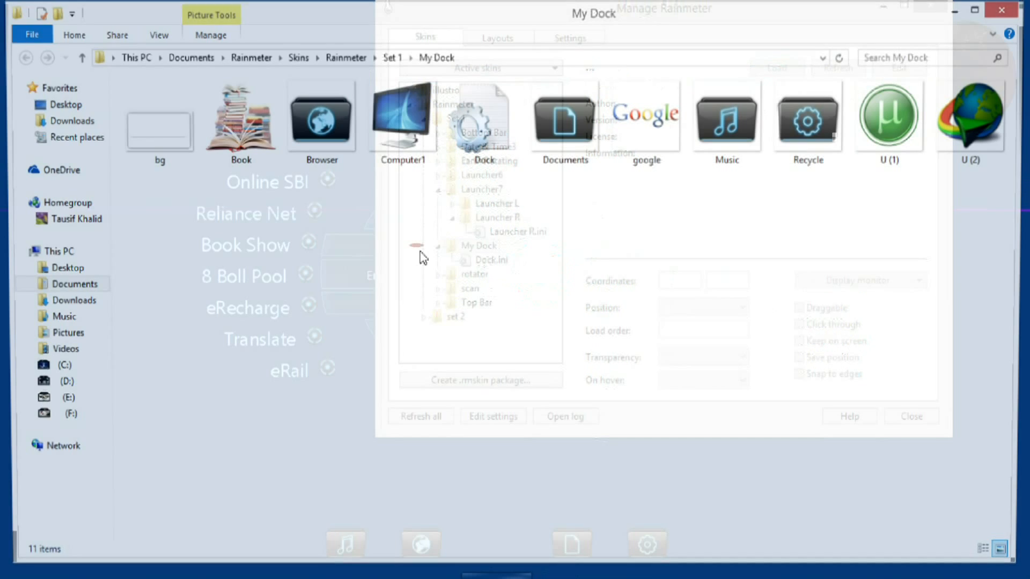
right_click(397, 103)
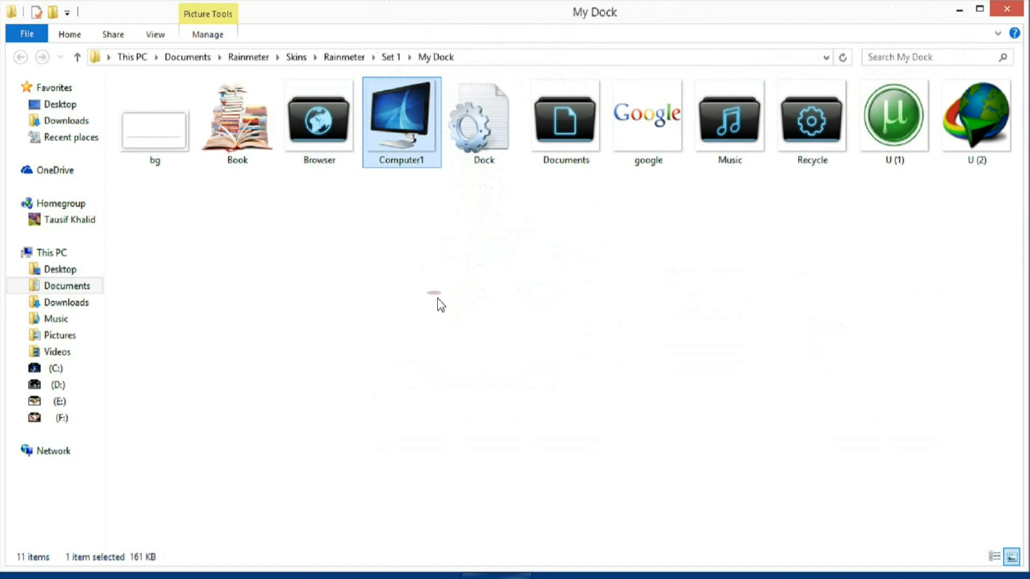
click(473, 480)
key(End)
key(BackSpace)
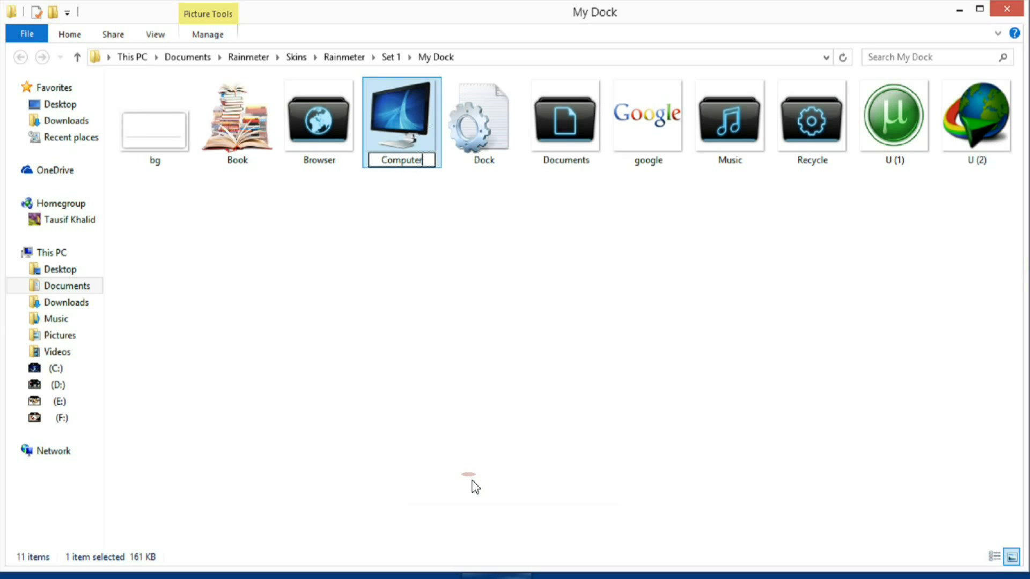
click(1007, 10)
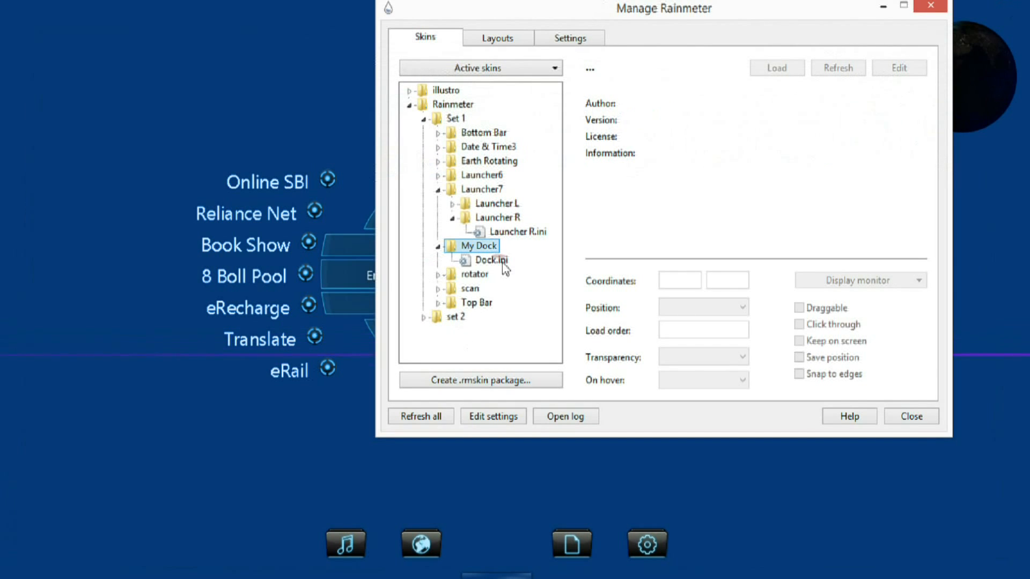
Step: Unload, reload and refresh Dock.ini in the skin manager to check the dock's computer icon
click(503, 262)
click(779, 68)
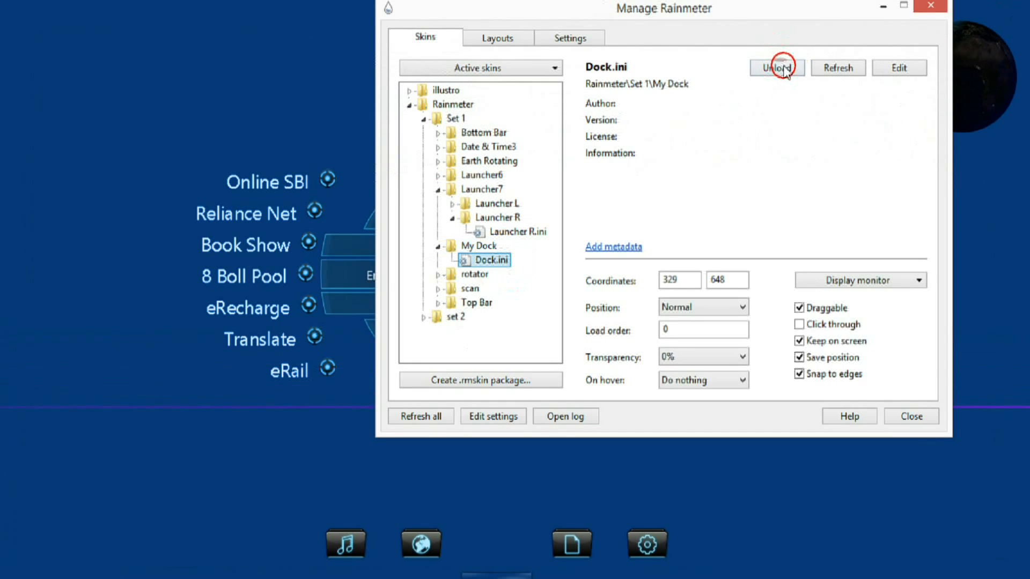
click(783, 69)
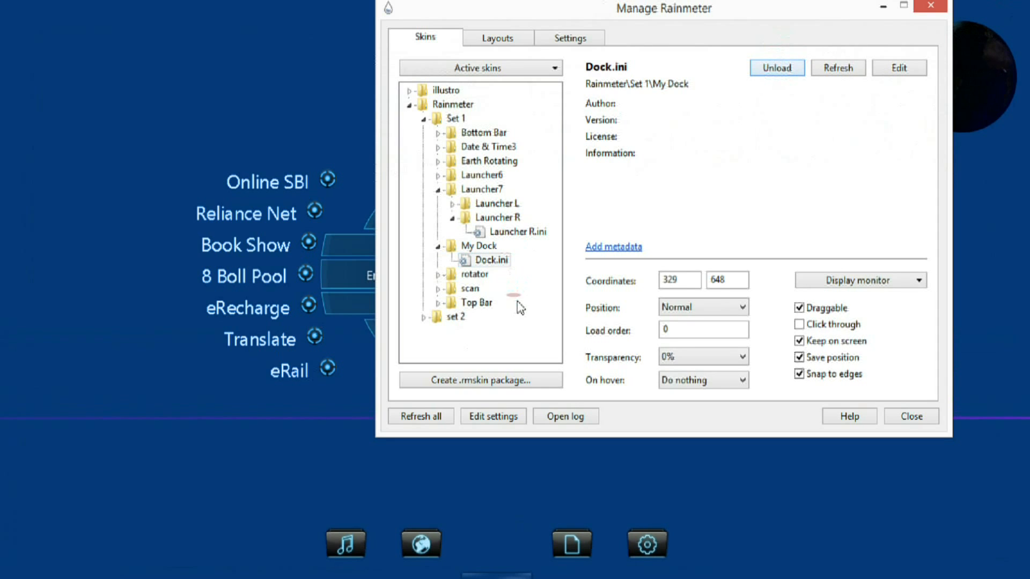
right_click(487, 264)
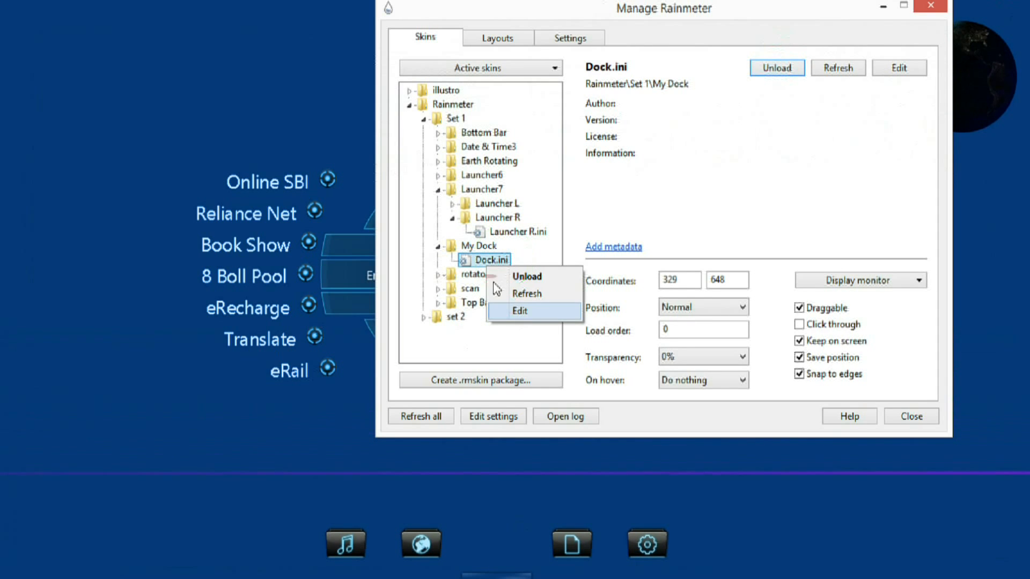
click(527, 293)
click(781, 68)
click(778, 68)
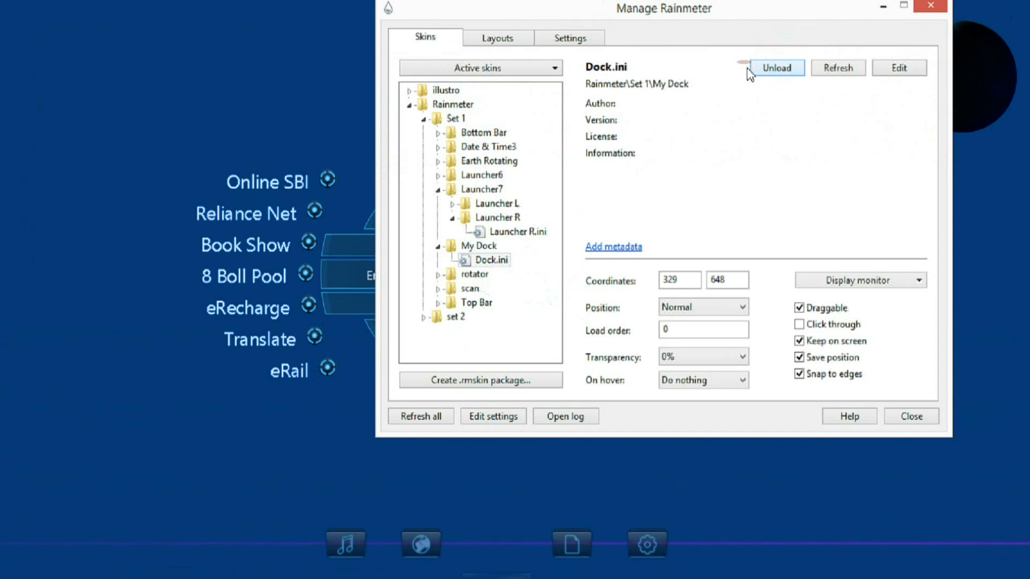
Step: Reopen the My Dock folder, rename the Computer1 image as Computer, and close the folder
right_click(491, 246)
click(523, 272)
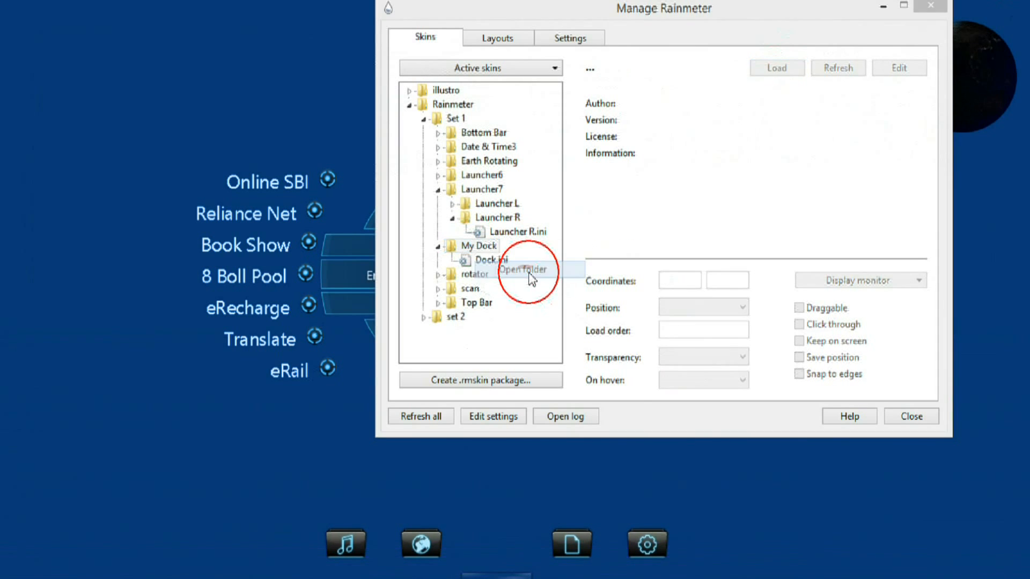
right_click(417, 122)
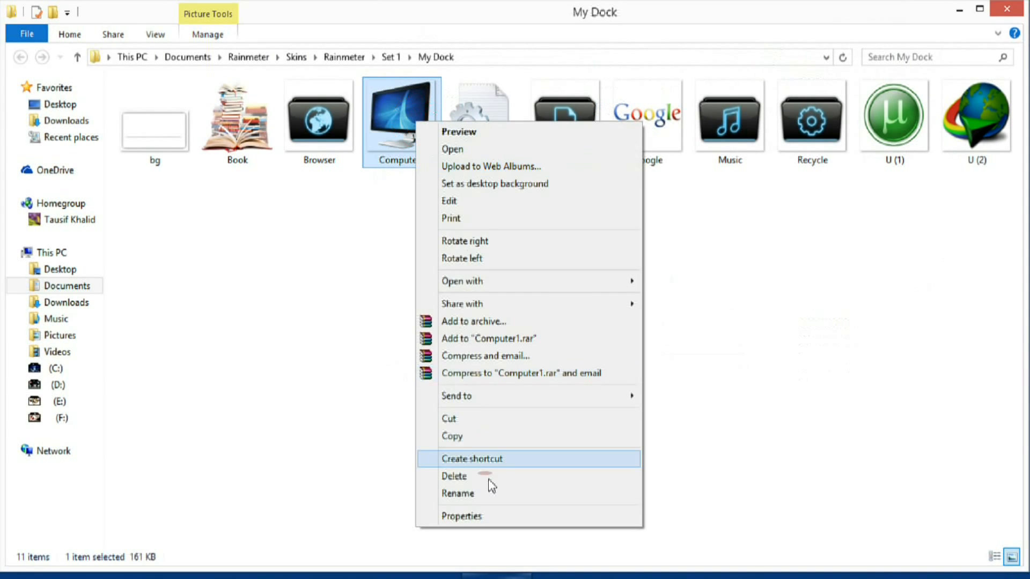
click(489, 502)
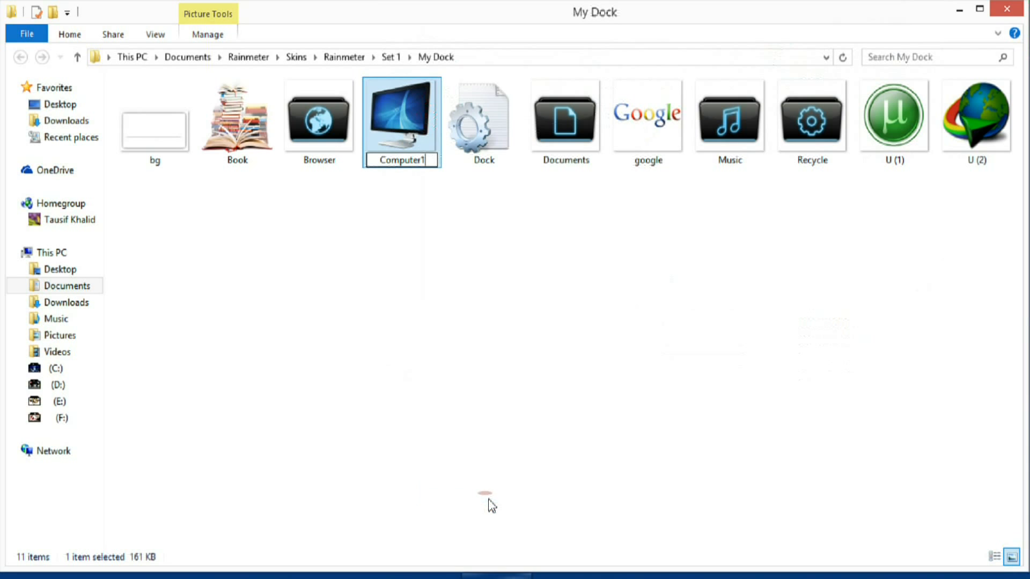
key(BackSpace)
key(Return)
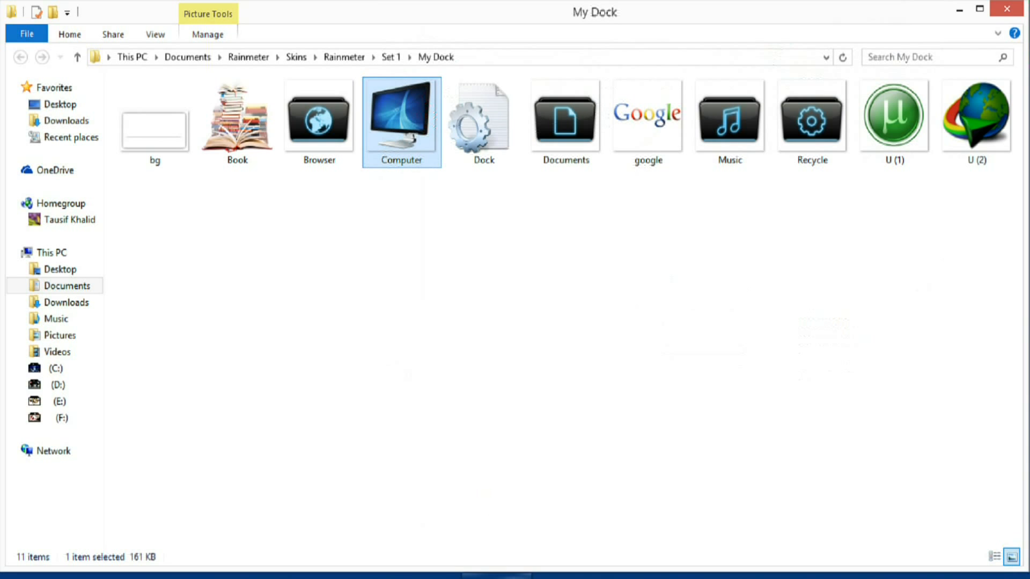
click(1009, 9)
Step: Unload and reload Dock.ini, and move the skin manager window back over the middle of the desktop
click(478, 260)
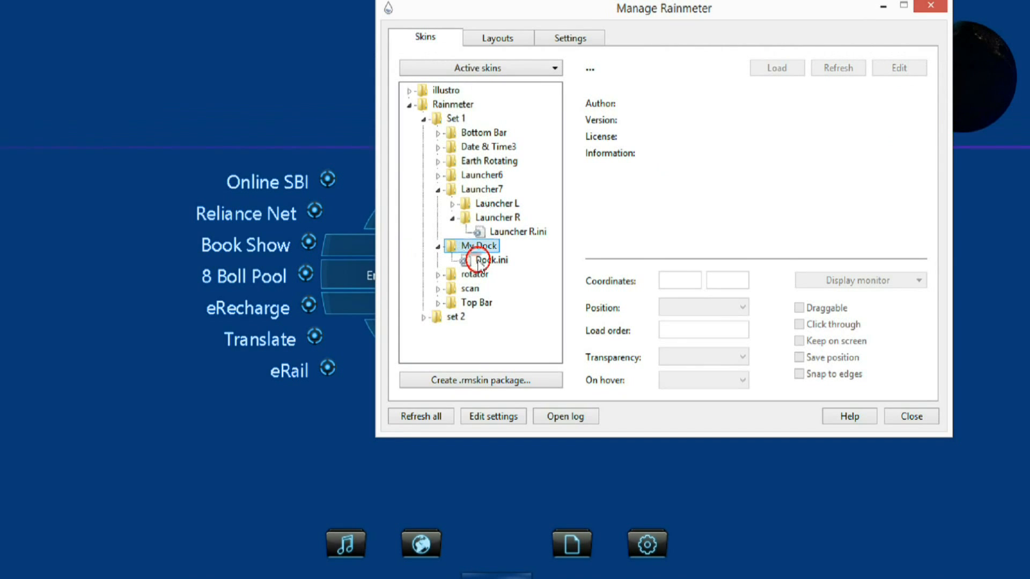
click(768, 69)
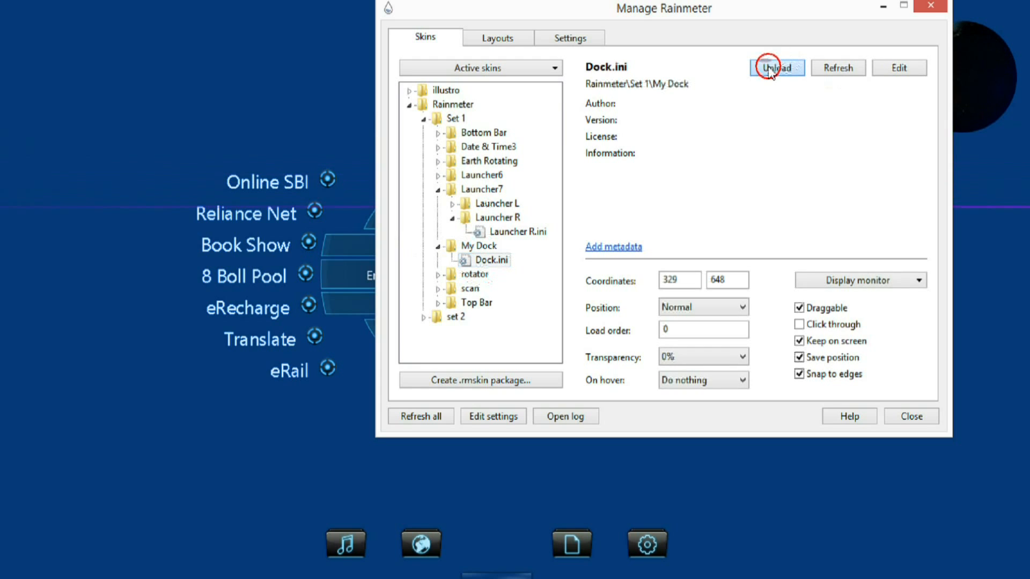
click(772, 68)
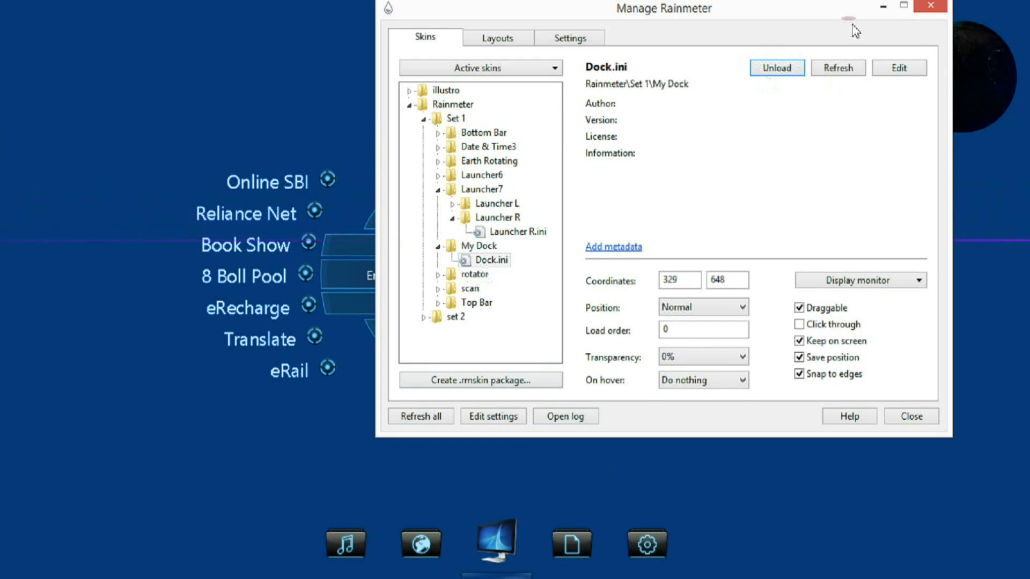
drag(820, 10, 708, 42)
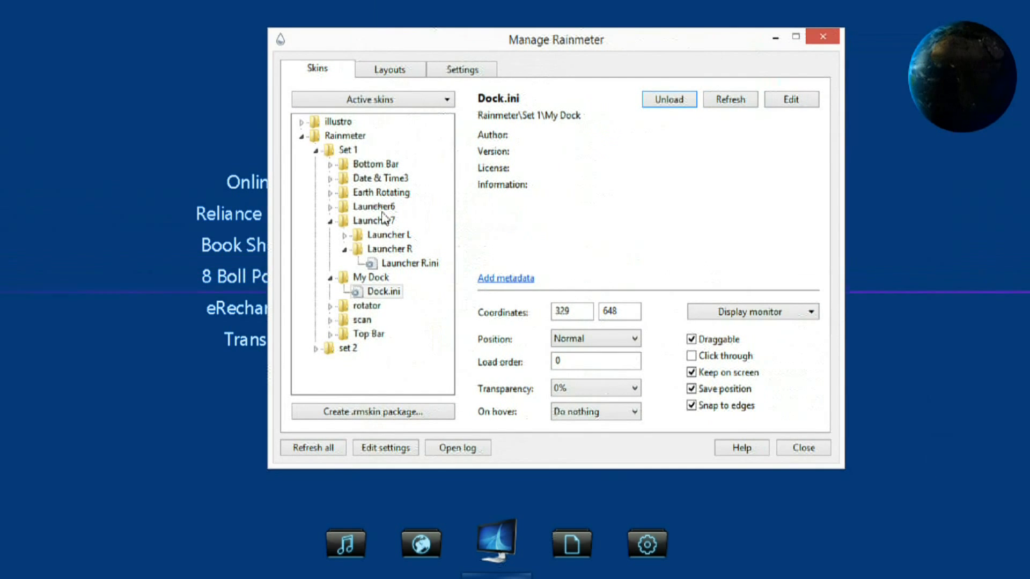
Step: Collapse the Launcher7 and Set 1 folders, and open the dock's skin file for editing in a maximized Notepad window
click(330, 220)
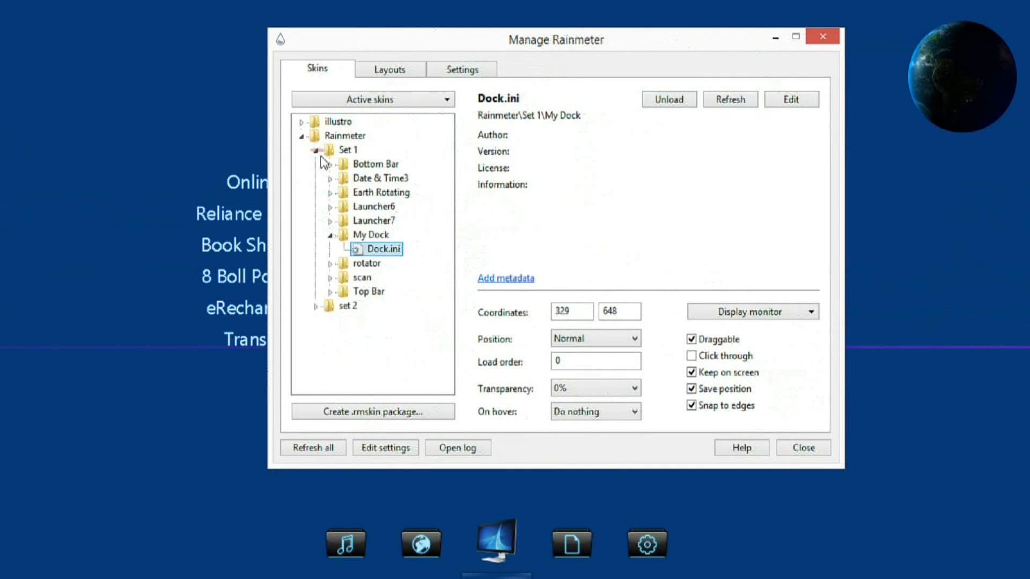
click(315, 150)
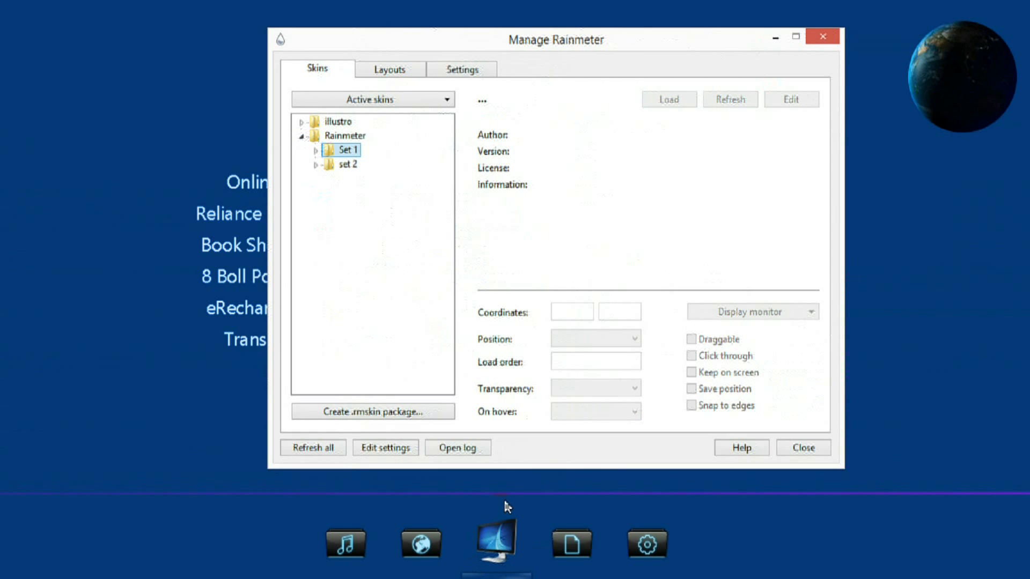
right_click(501, 545)
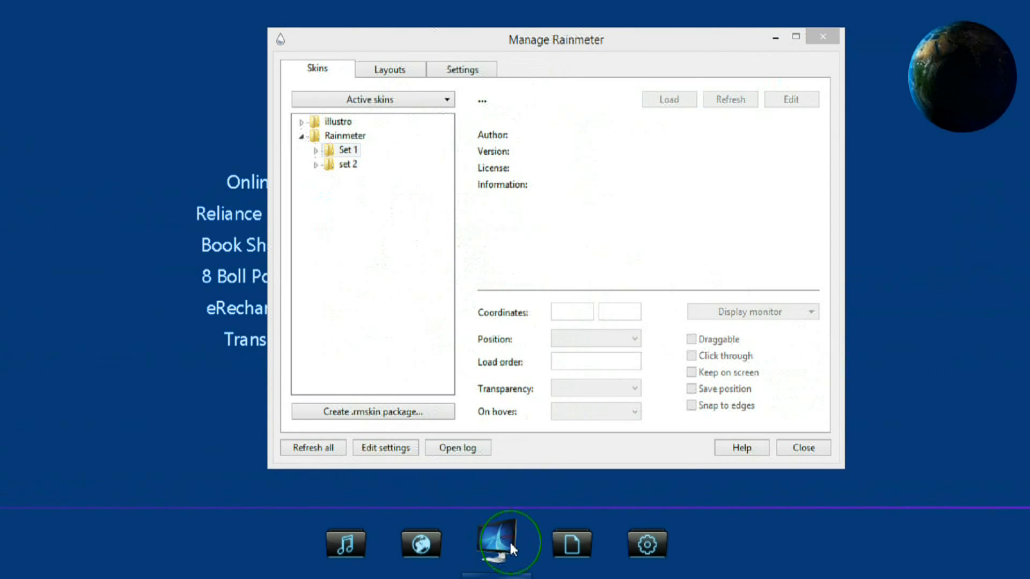
click(558, 467)
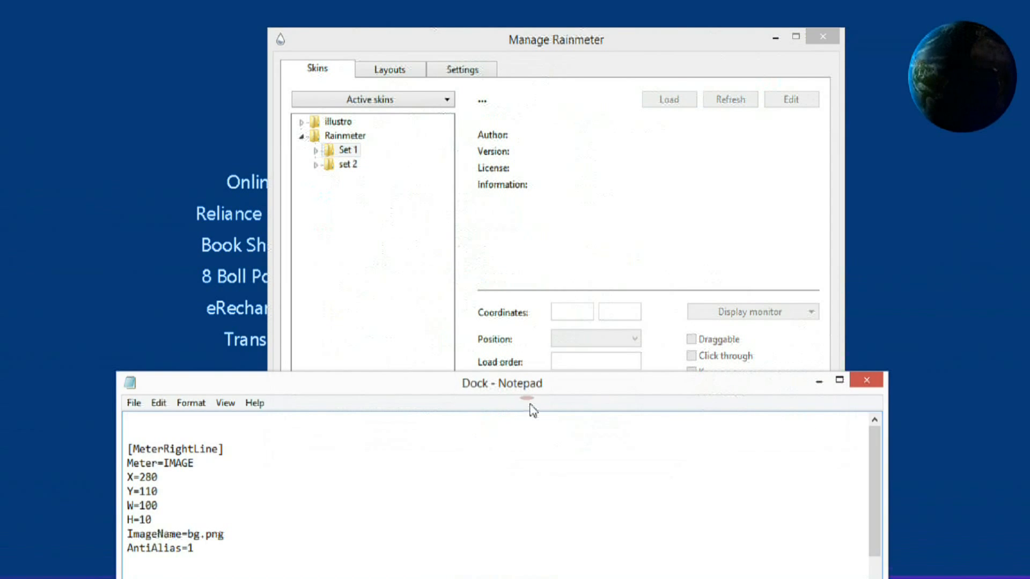
double_click(553, 381)
Step: Examine the icon sections of the Dock file and highlight the image name in section [3]
scroll(300, 288, down, 6)
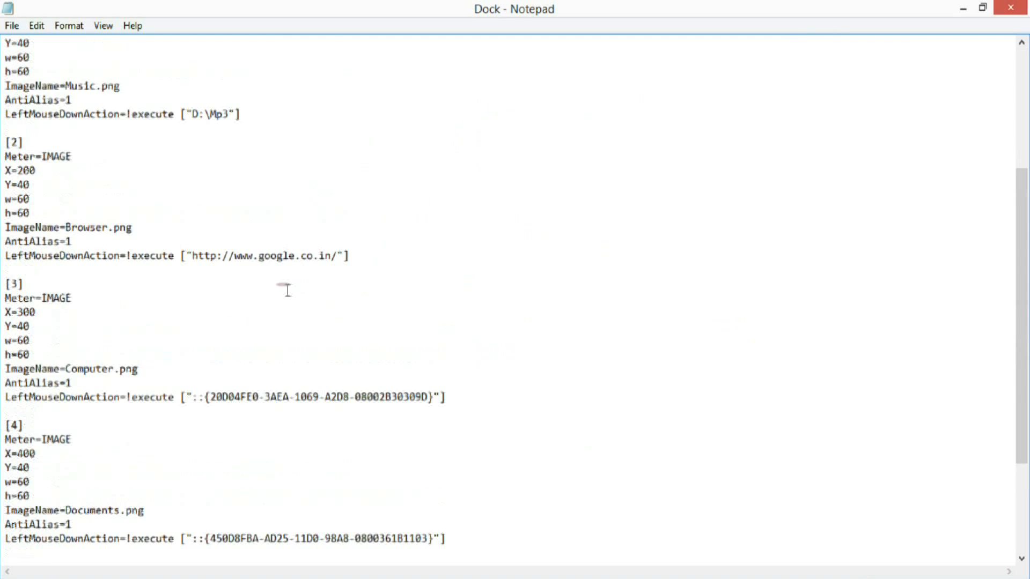
scroll(258, 268, up, 4)
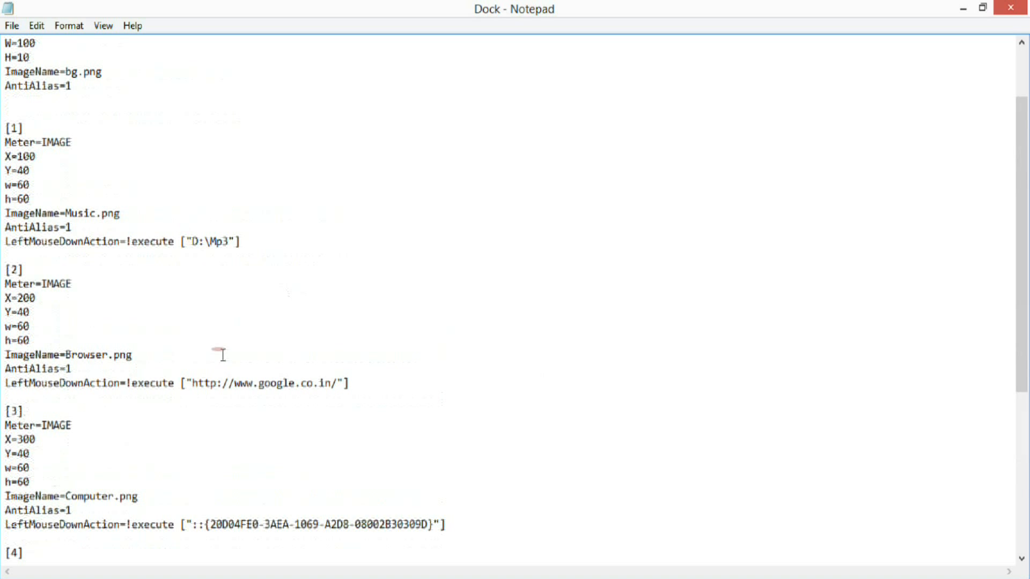
scroll(223, 355, down, 4)
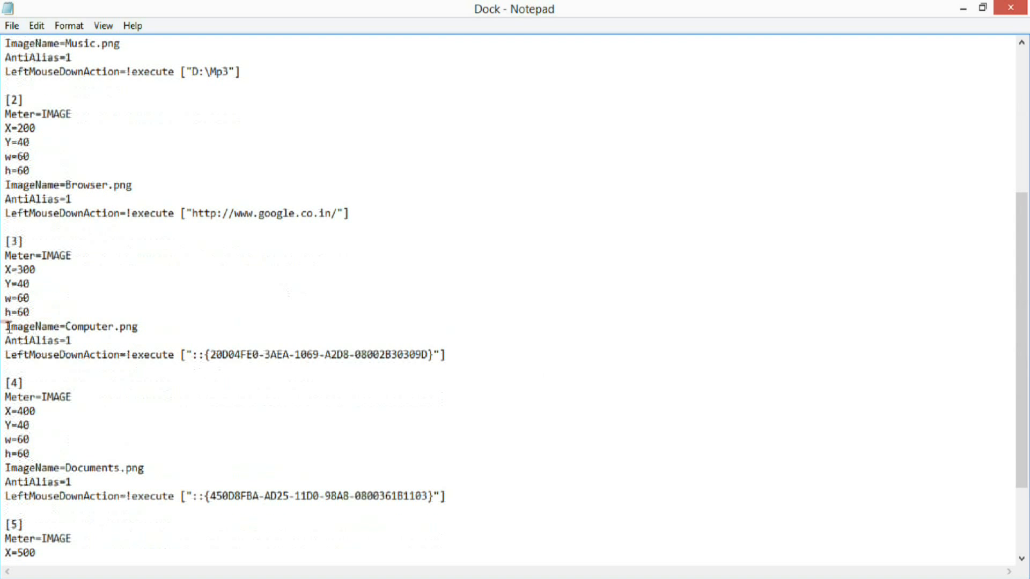
drag(66, 327, 102, 326)
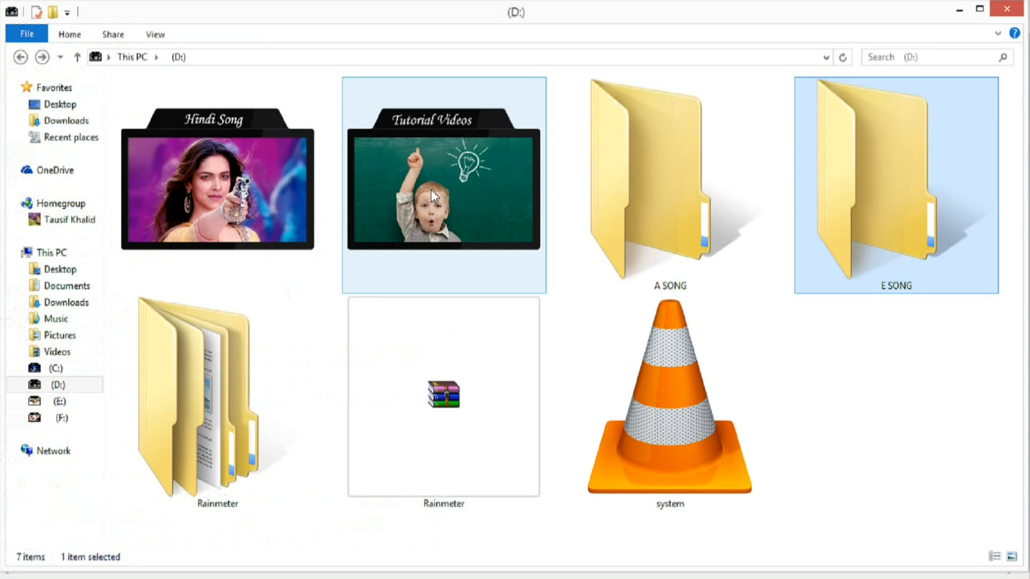
Step: Browse from Documents through Rainmeter, Skins, Rainmeter and Set 1 to the My Dock folder
click(95, 285)
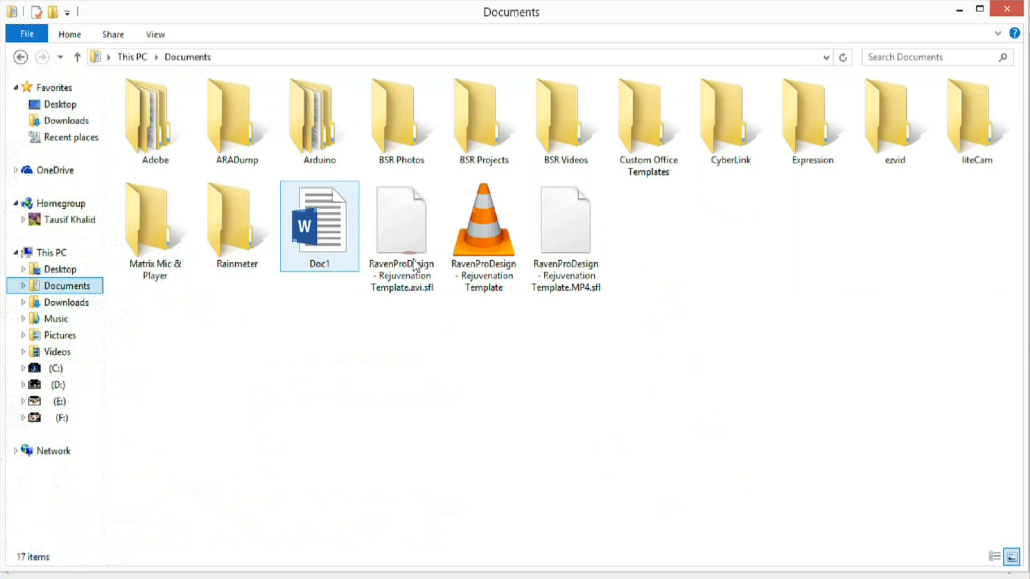
double_click(230, 234)
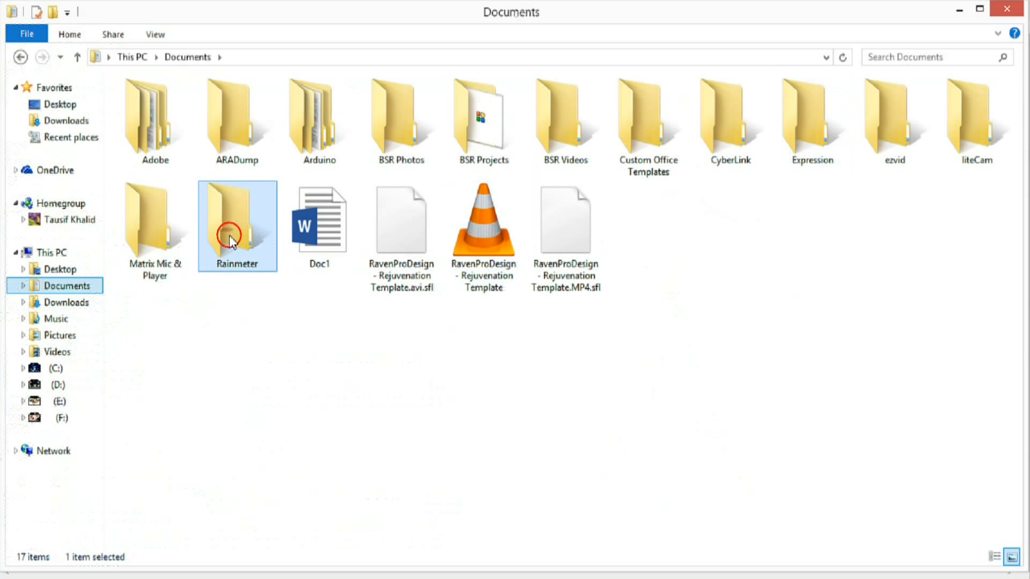
click(254, 106)
double_click(253, 105)
click(237, 125)
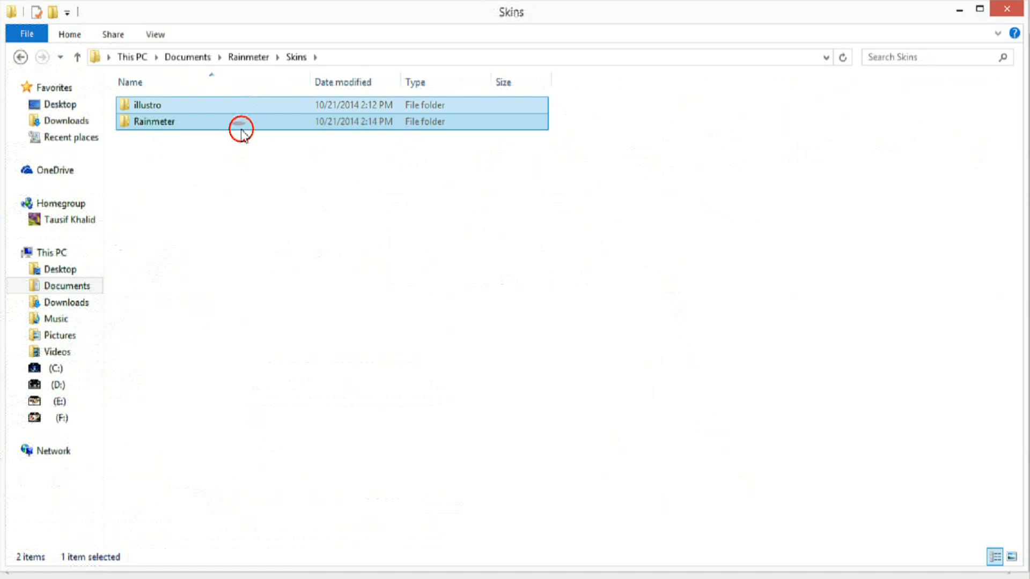
double_click(244, 124)
click(298, 104)
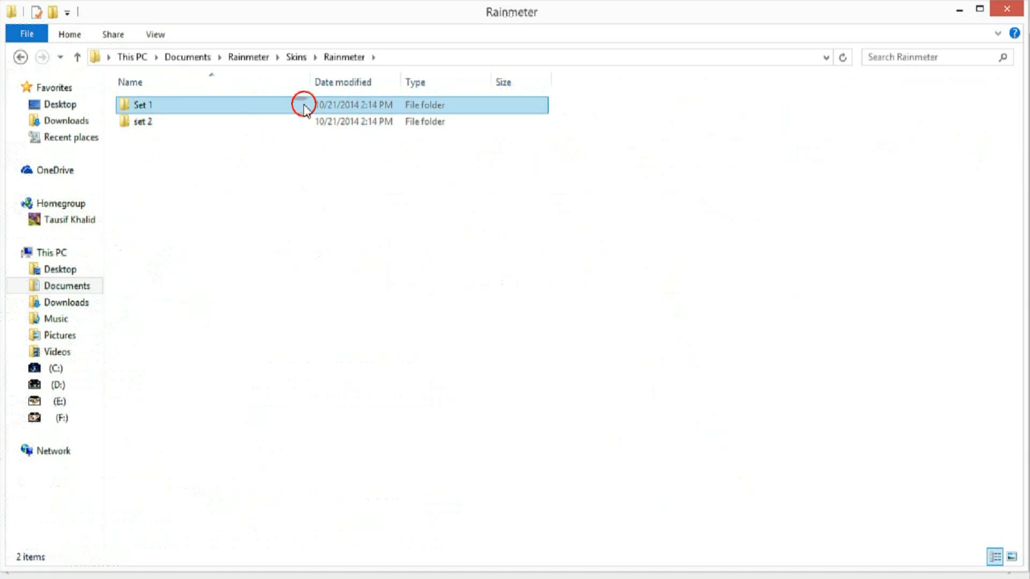
double_click(299, 105)
double_click(327, 185)
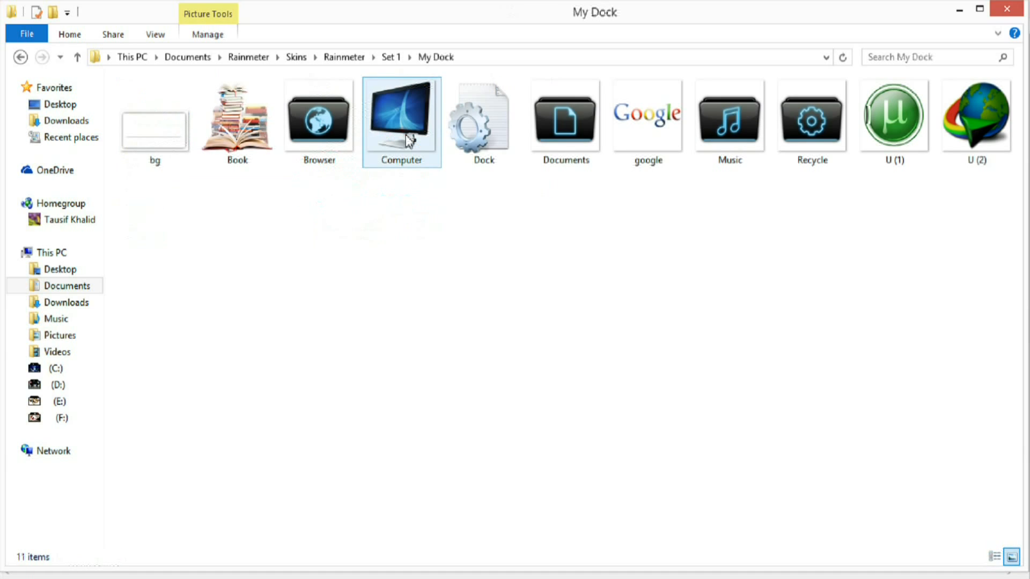
Step: Check the Computer image's file type in its properties, and close the properties and the folder
click(424, 107)
key(shift+F10)
click(516, 496)
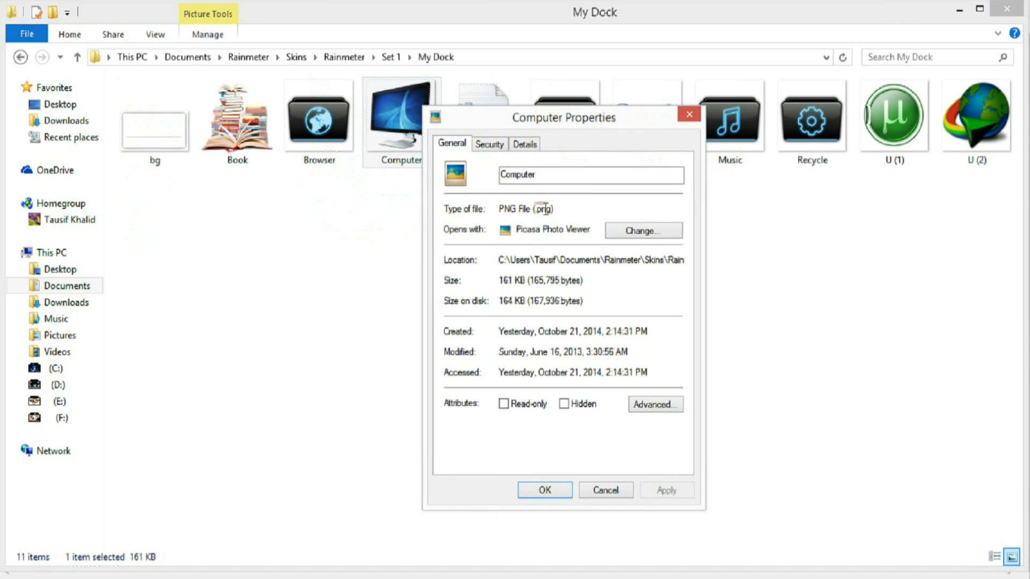
click(689, 115)
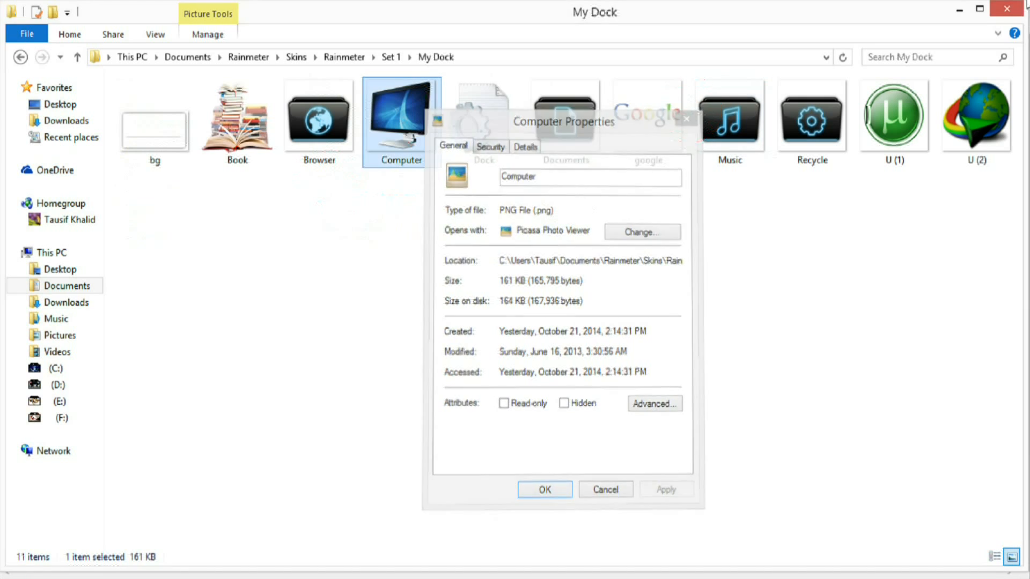
click(1007, 9)
Step: Compare the Computer.png image name in section [3] of the Dock file, review the other sections, and close the file
click(96, 326)
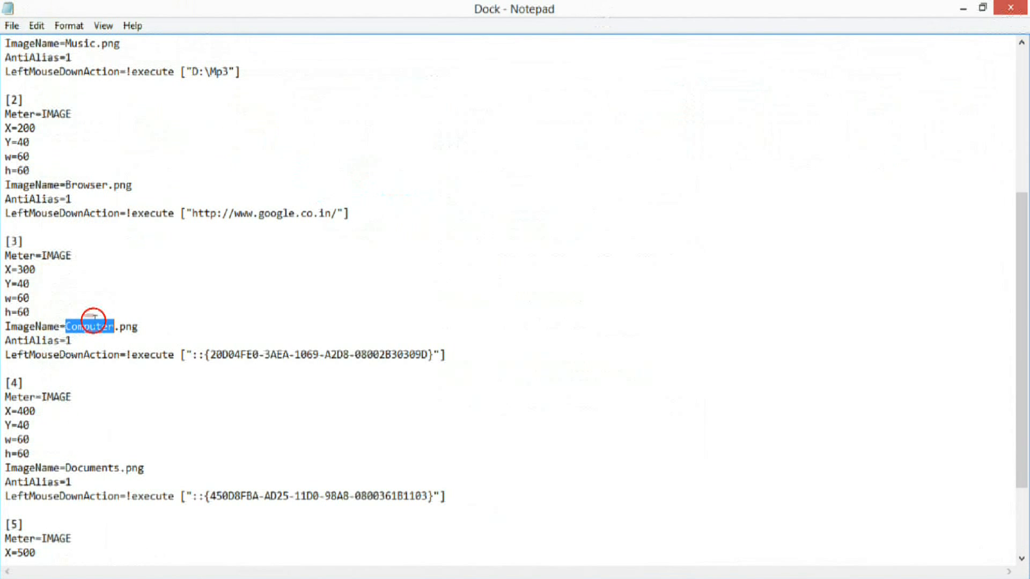
drag(67, 325, 114, 324)
click(115, 325)
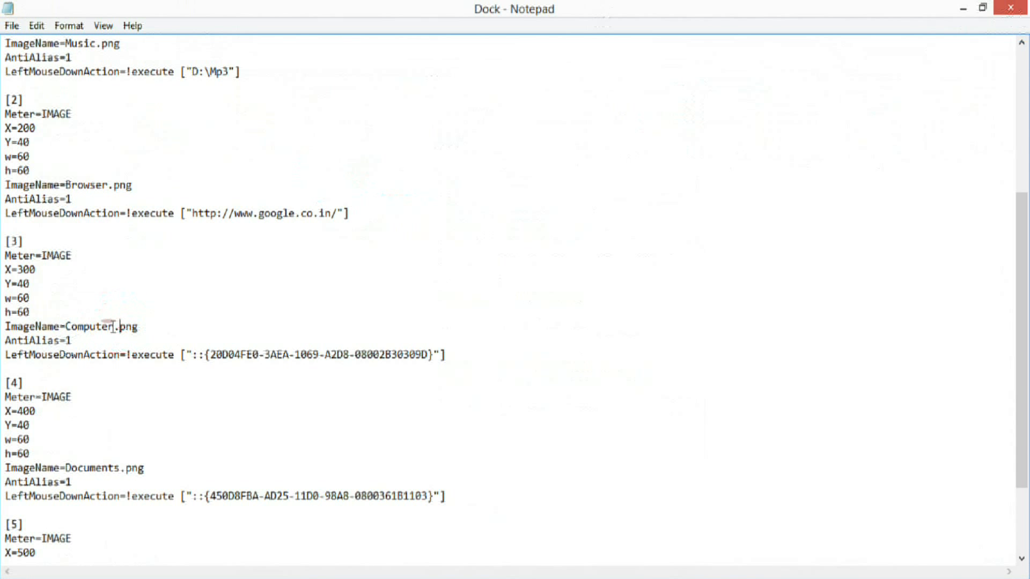
click(151, 326)
scroll(320, 404, down, 3)
scroll(314, 385, up, 9)
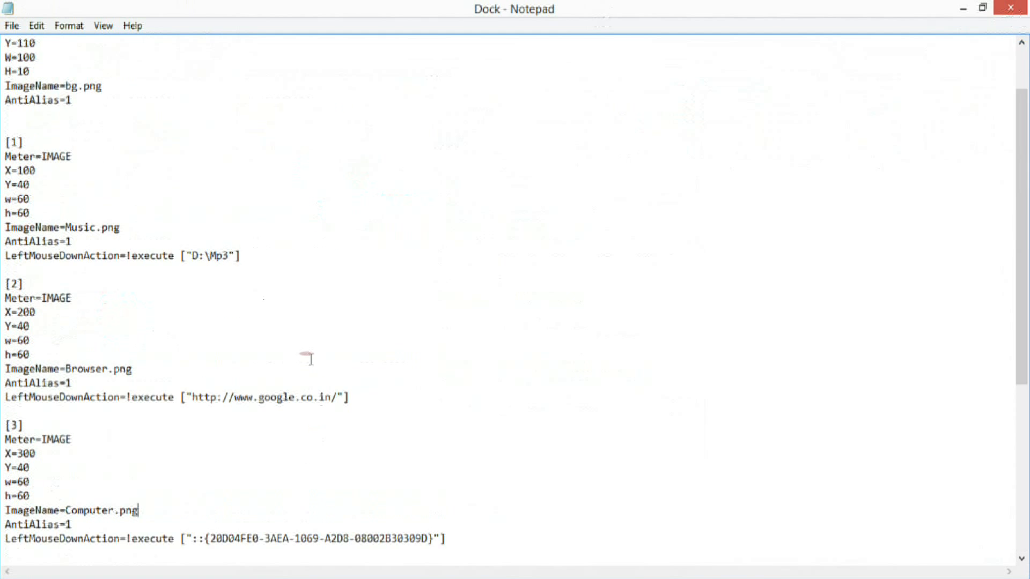
click(1017, 12)
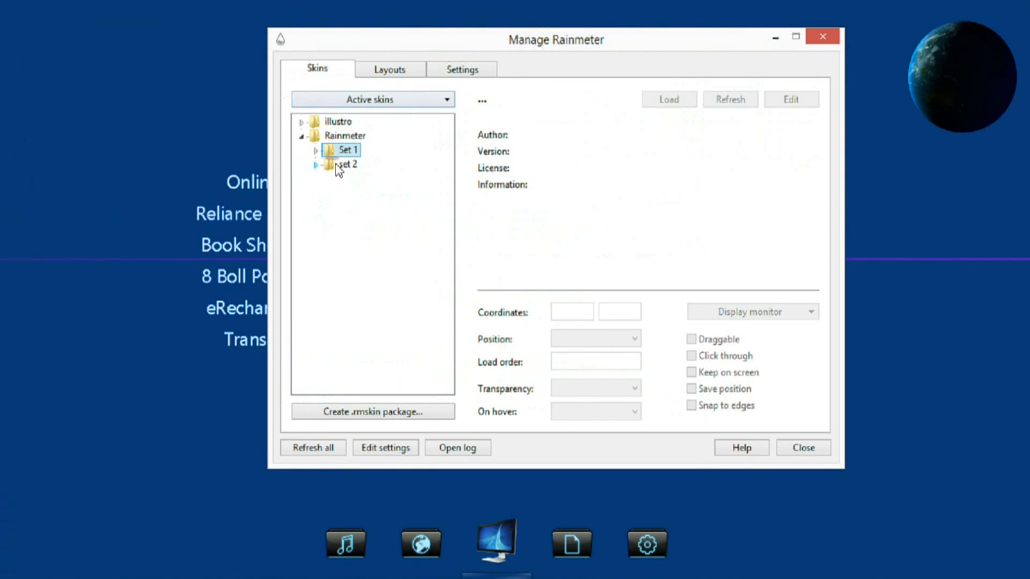
Step: Save a new empty layout named HELLIO
click(402, 73)
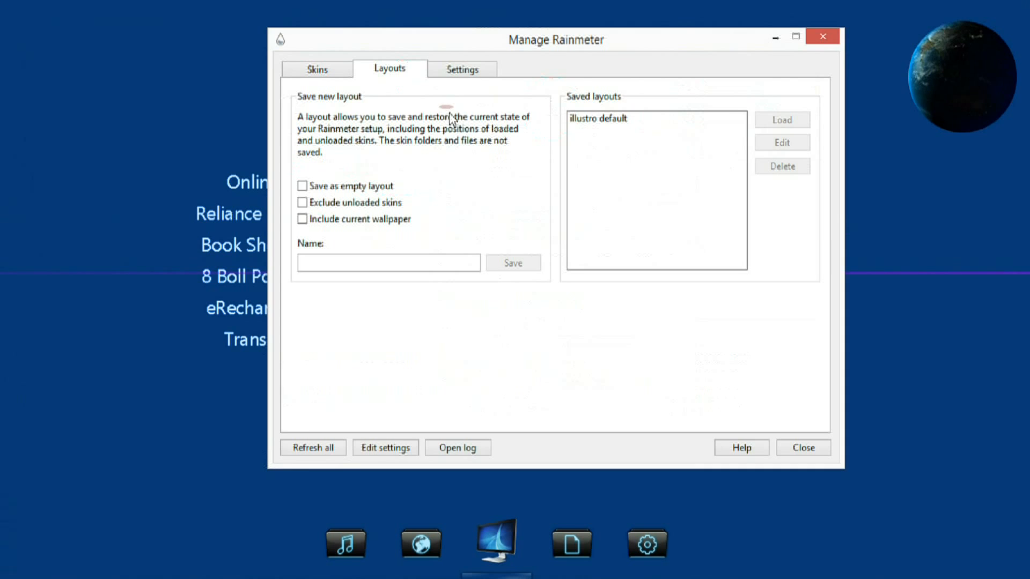
click(304, 204)
click(303, 186)
click(349, 256)
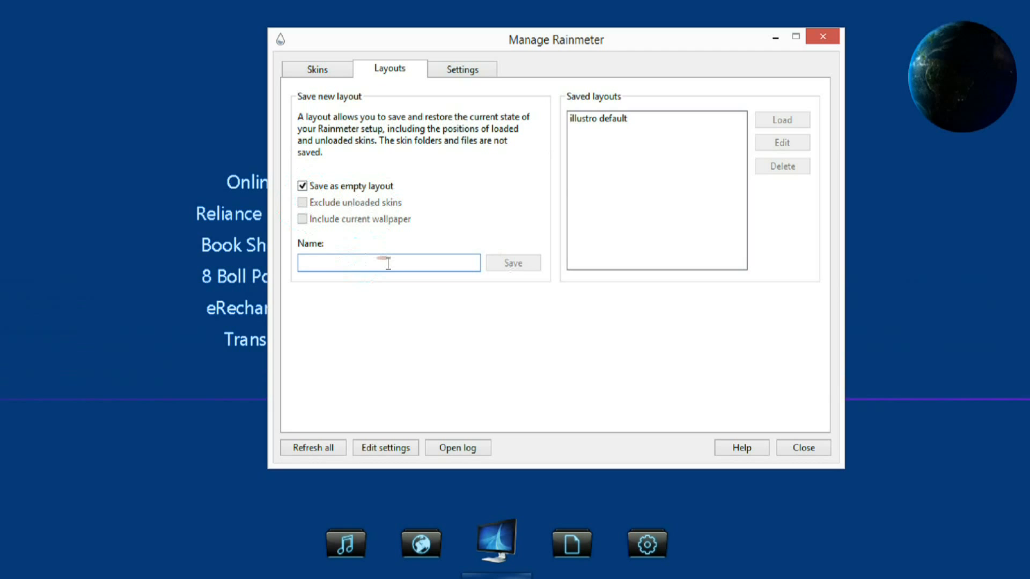
text(HELLIO)
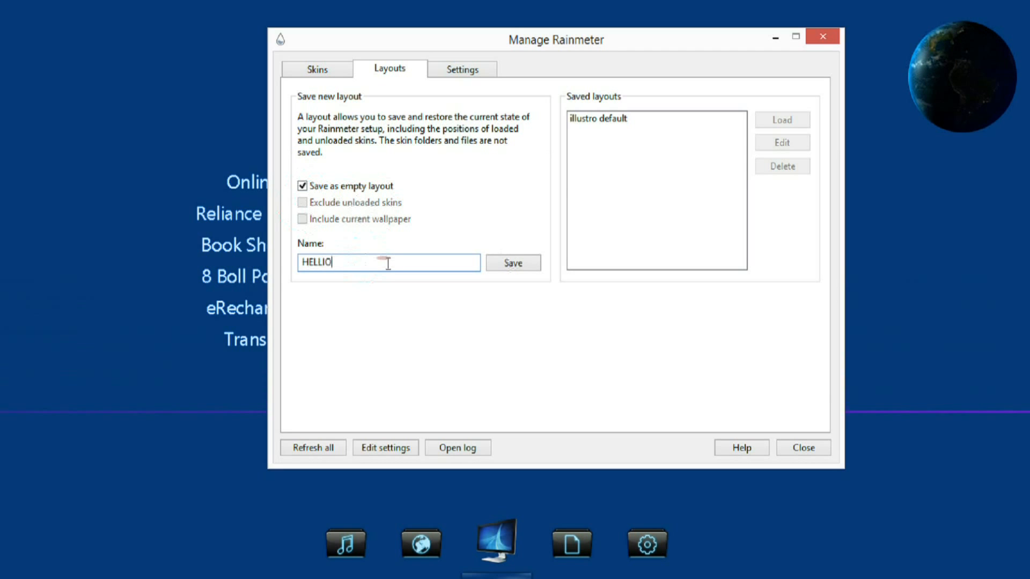
click(522, 263)
click(584, 117)
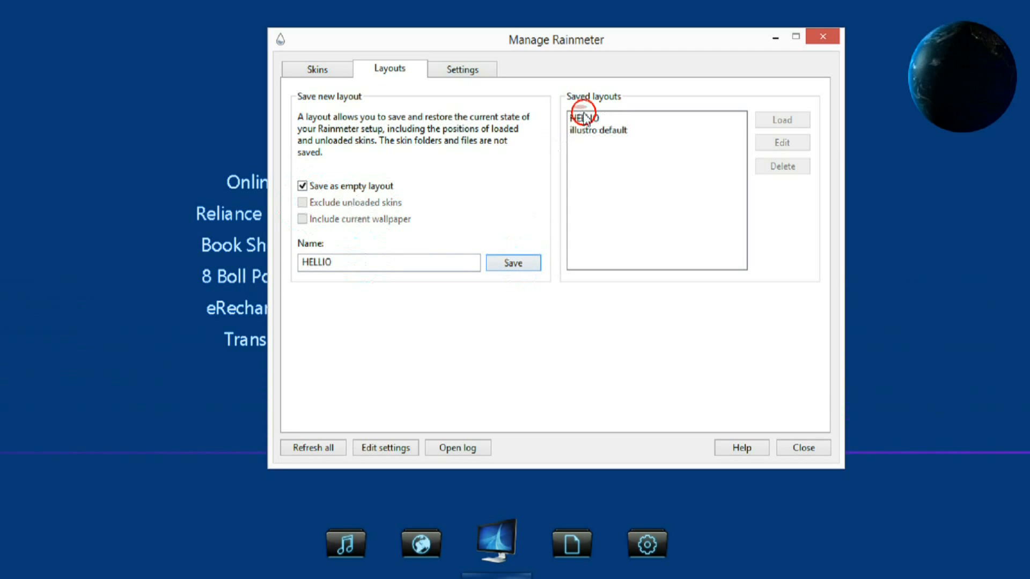
click(807, 120)
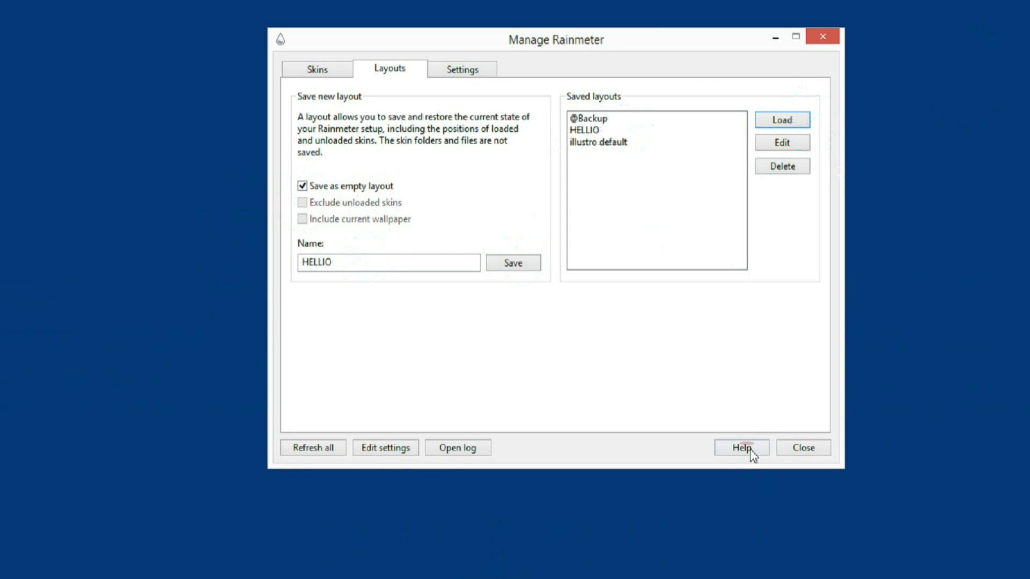
click(584, 119)
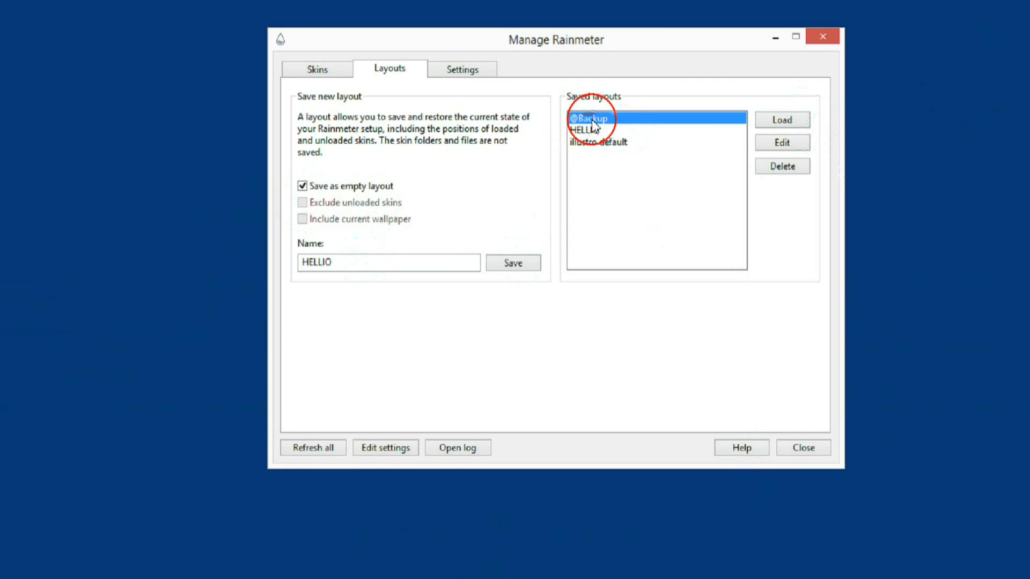
click(782, 119)
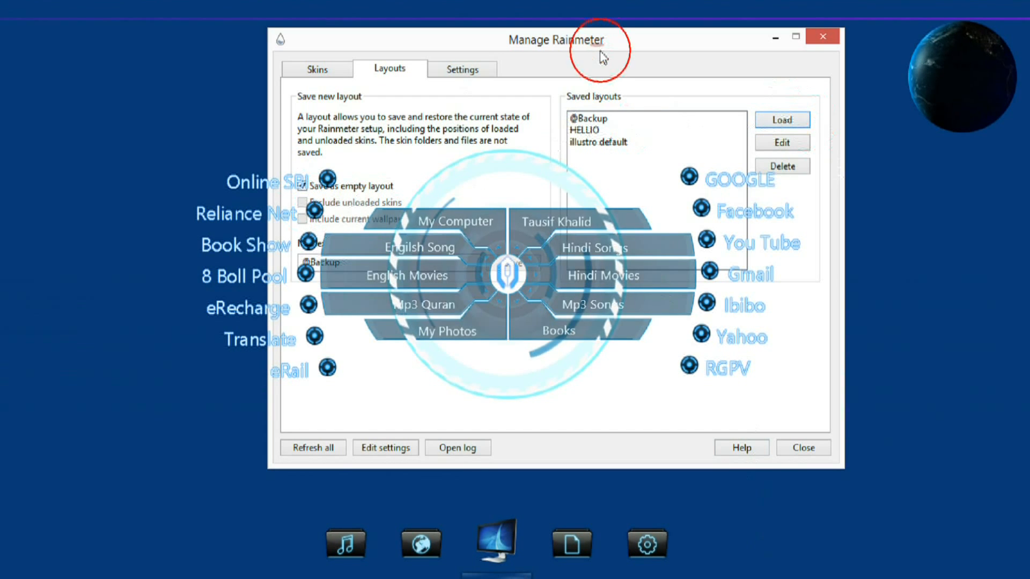
Step: Save the HELLIO layout again as a non-empty layout that excludes unloaded skins and includes the current wallpaper
click(584, 131)
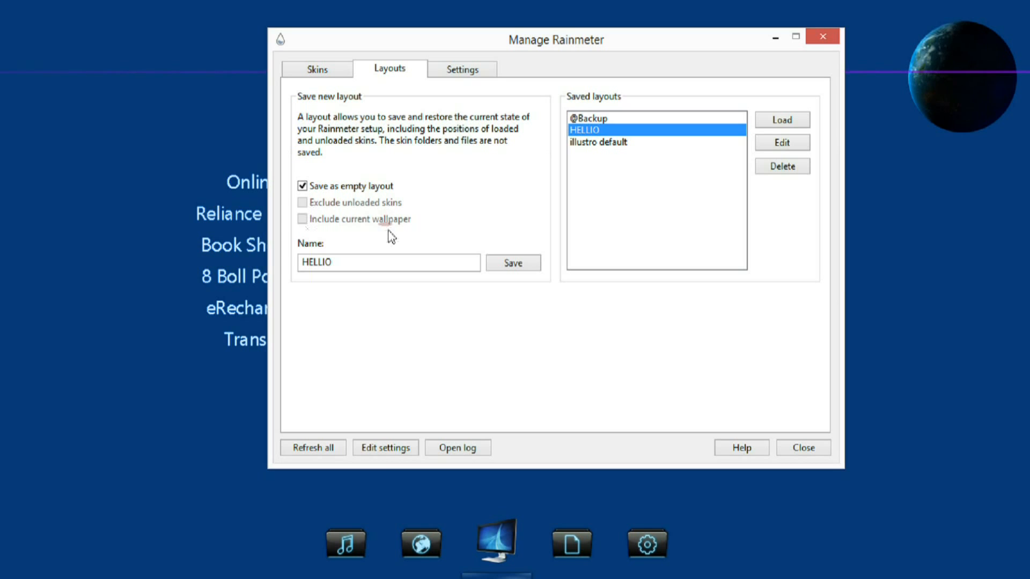
click(302, 185)
click(303, 203)
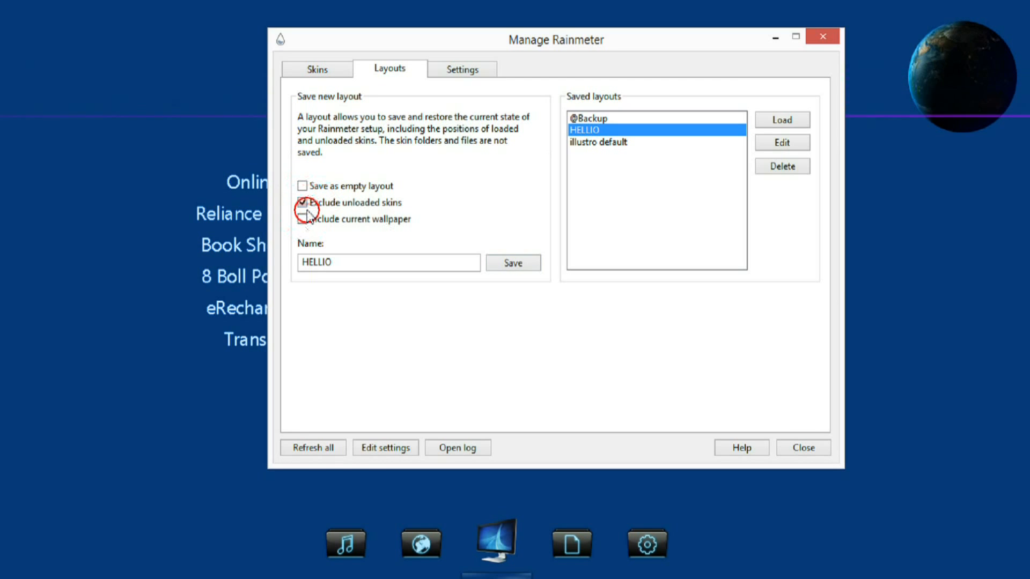
click(304, 219)
click(528, 263)
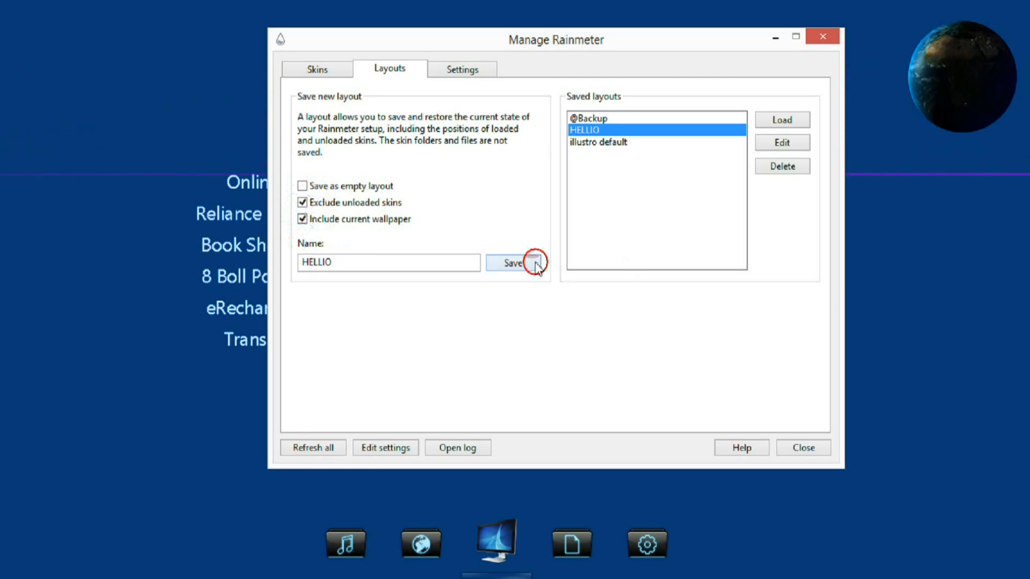
click(513, 358)
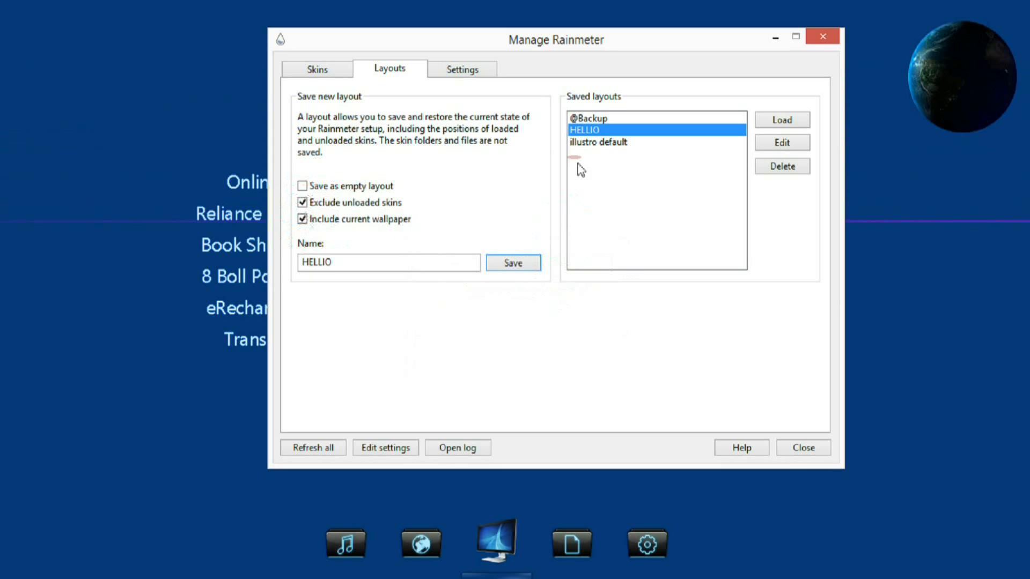
Step: Load SnippyShip.ini from set 2, and move the skin manager window away from the loaded skin
click(328, 70)
click(338, 165)
double_click(339, 164)
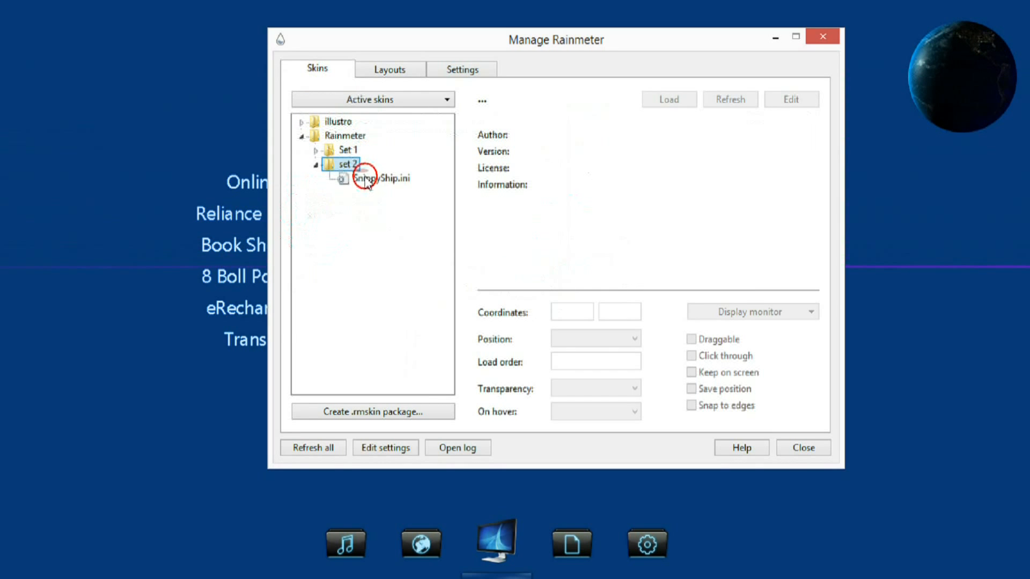
click(380, 178)
click(669, 99)
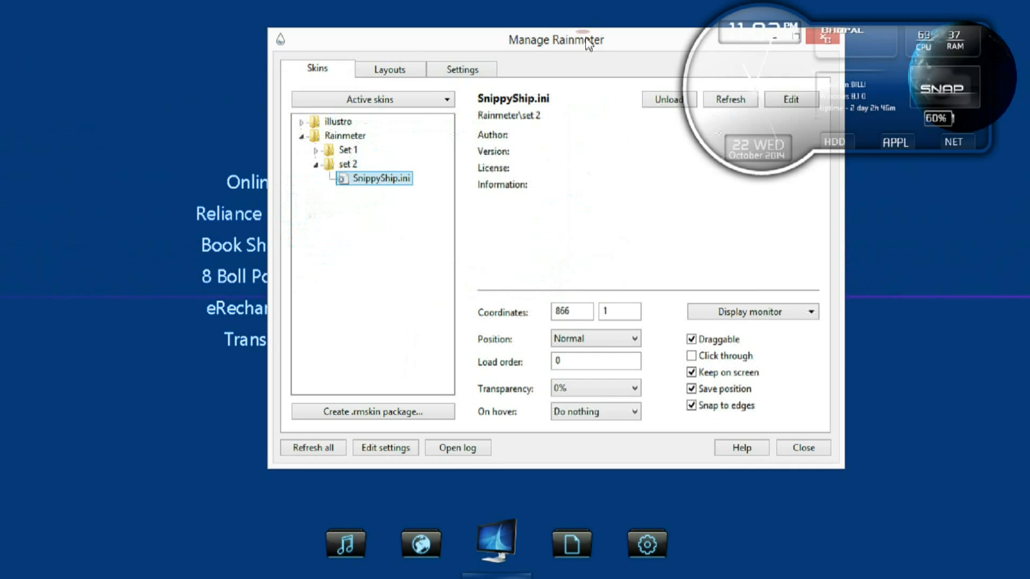
drag(579, 40, 403, 111)
Step: Save a new empty layout named HELLIO1 and load it
click(243, 143)
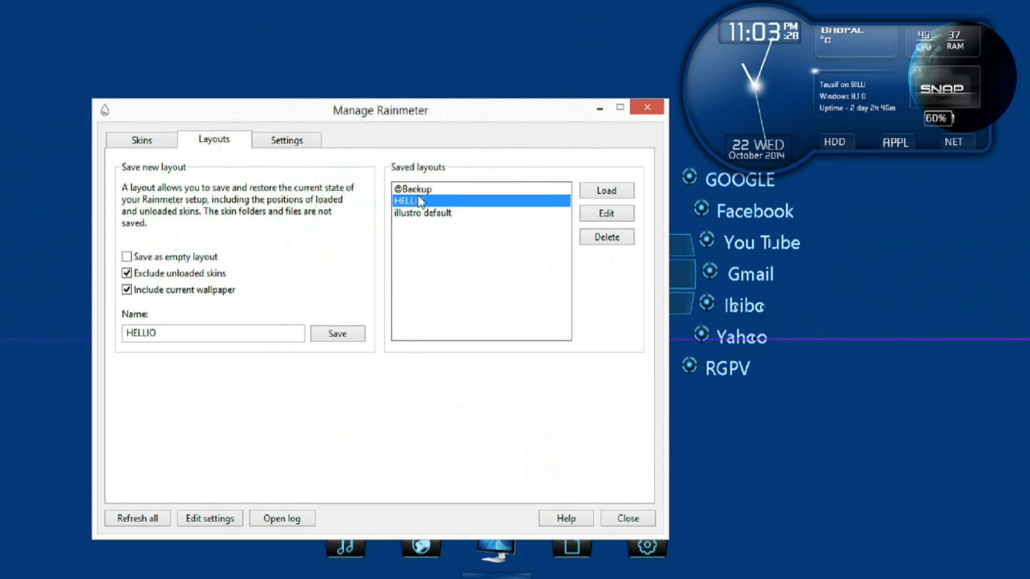
click(427, 214)
click(429, 201)
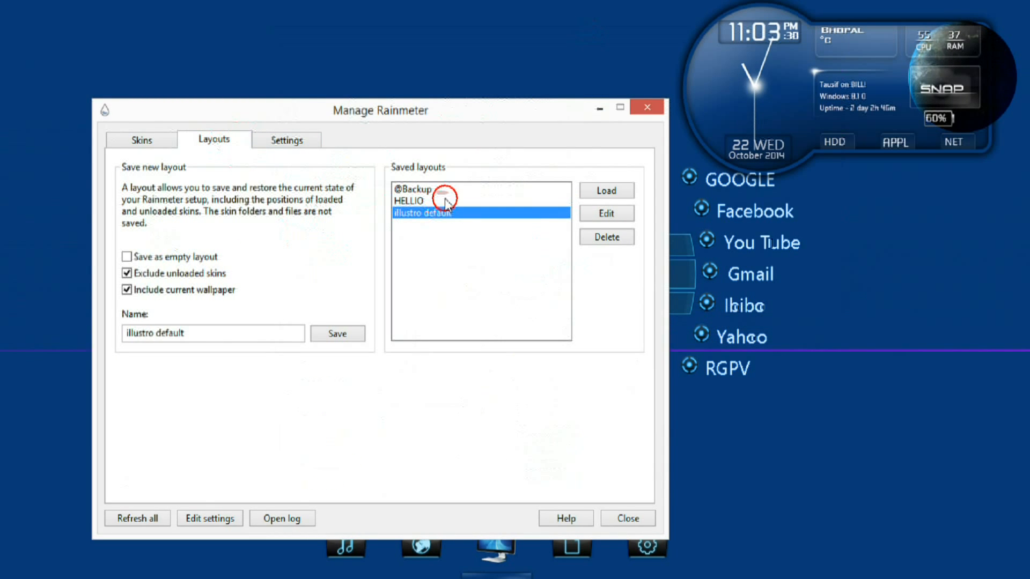
click(165, 257)
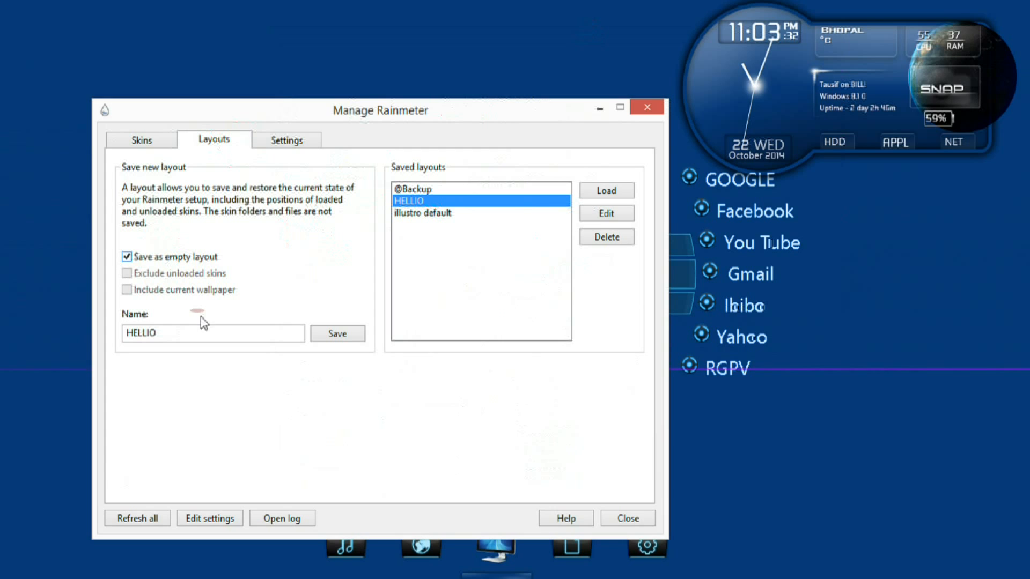
click(271, 335)
text(1)
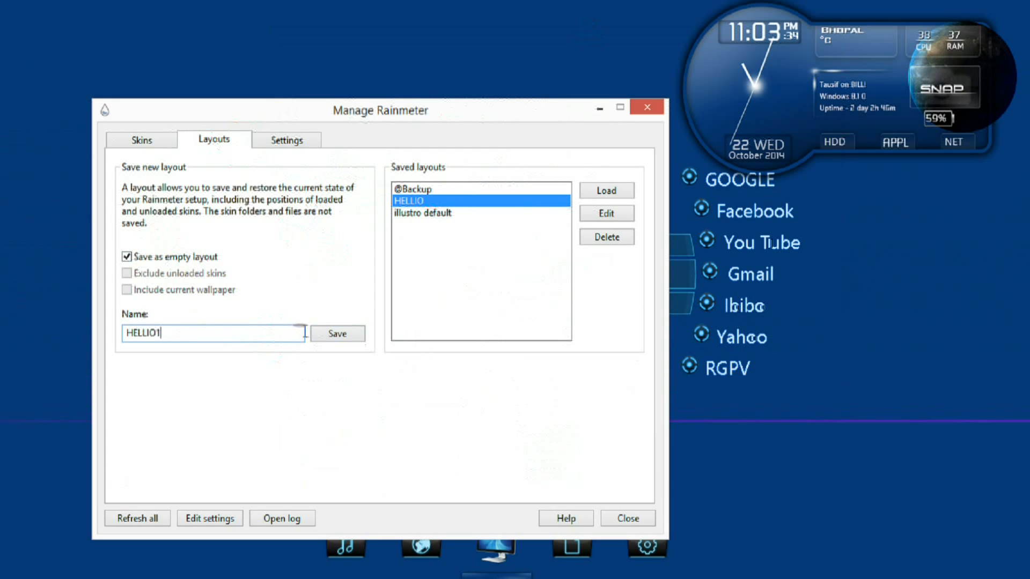
click(337, 334)
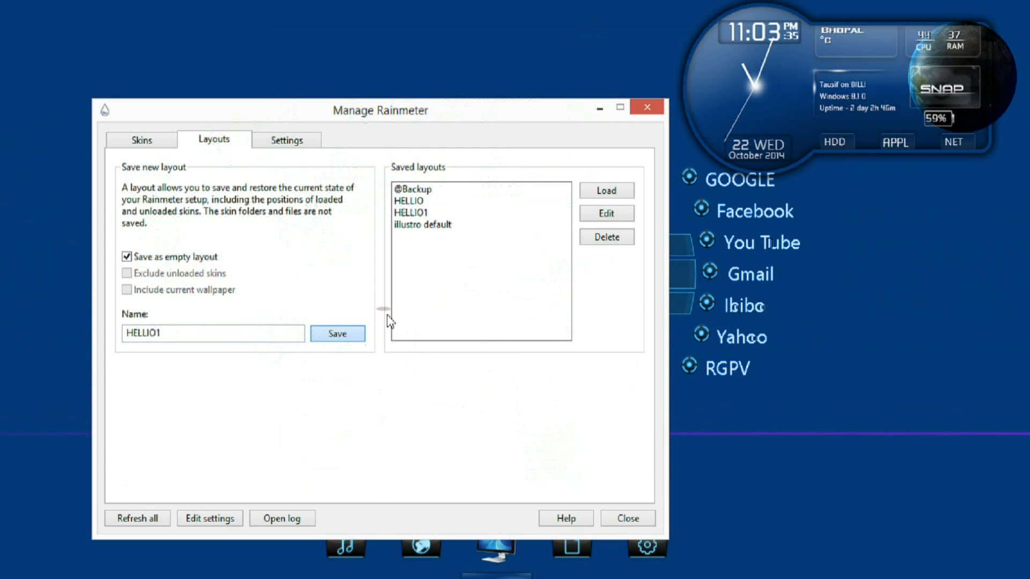
click(413, 213)
click(617, 194)
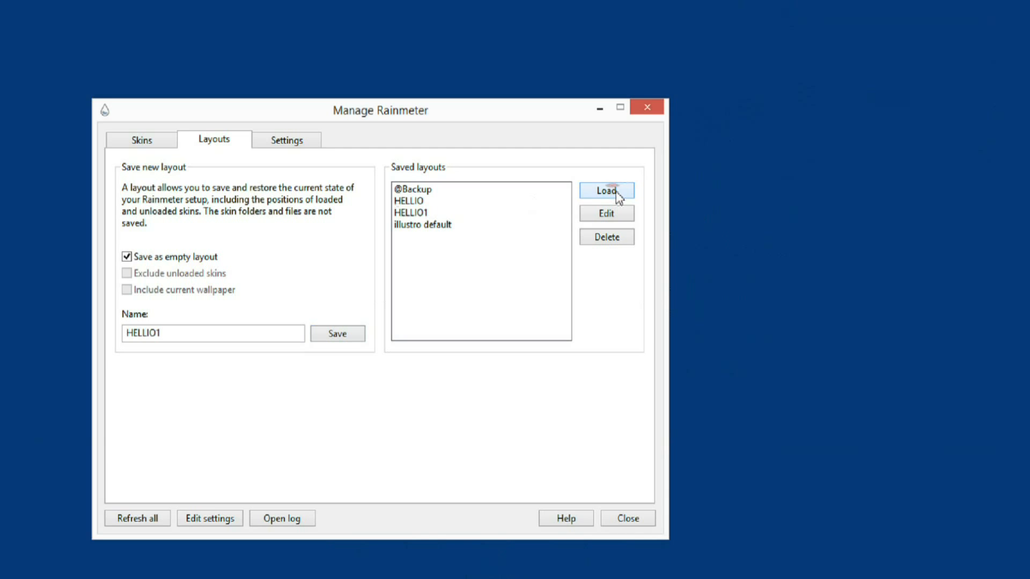
Step: Turn off the empty-layout option for HELLIO1, and load SnippyShip.ini from set 2 with the manager window moved off the skin
click(416, 215)
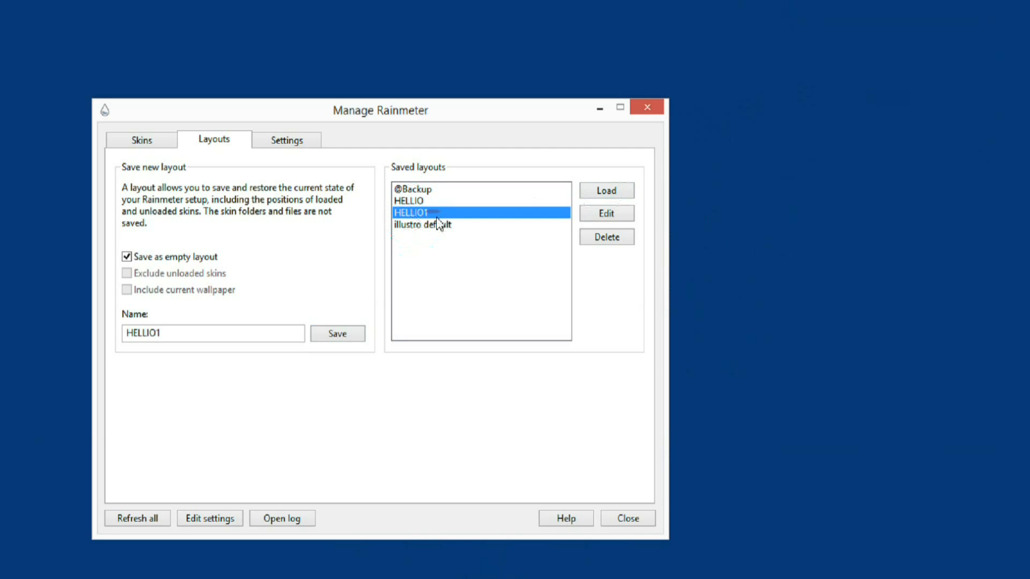
click(127, 256)
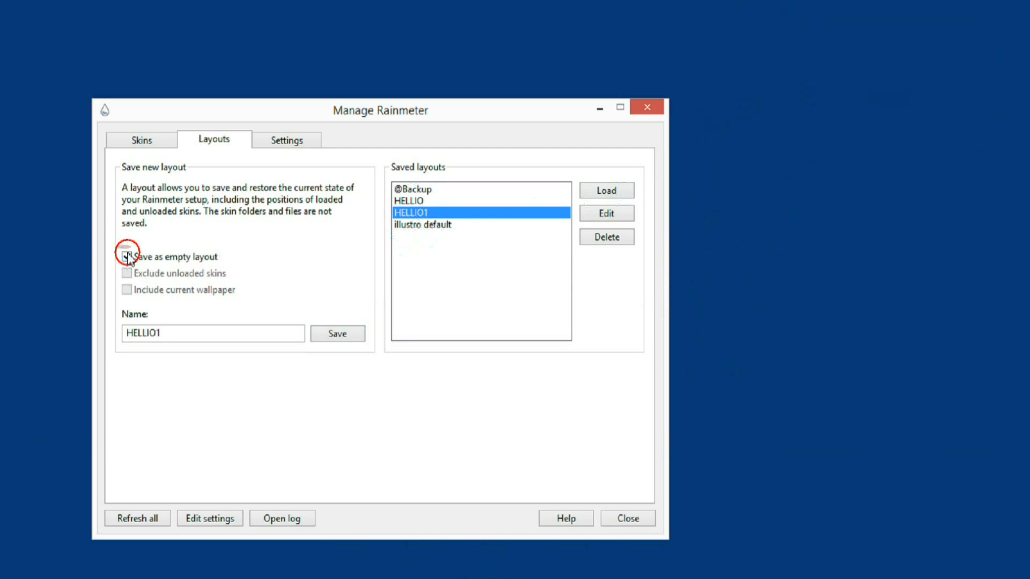
click(149, 139)
double_click(198, 252)
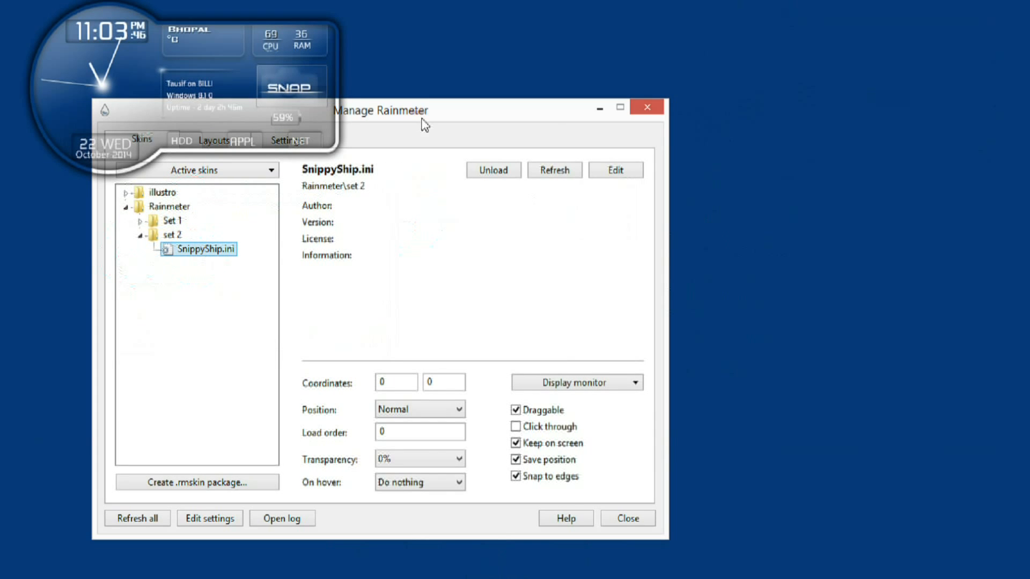
drag(565, 122, 765, 131)
click(374, 179)
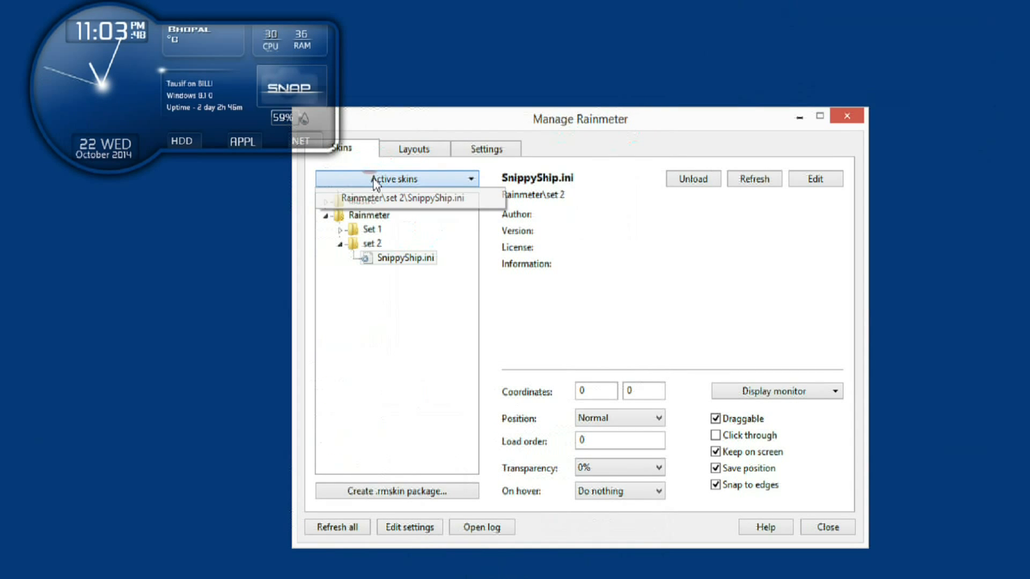
Step: Save the HELLIO1 layout again as a non-empty layout that excludes unloaded skins and includes the current wallpaper
click(414, 149)
click(368, 282)
click(368, 298)
click(526, 343)
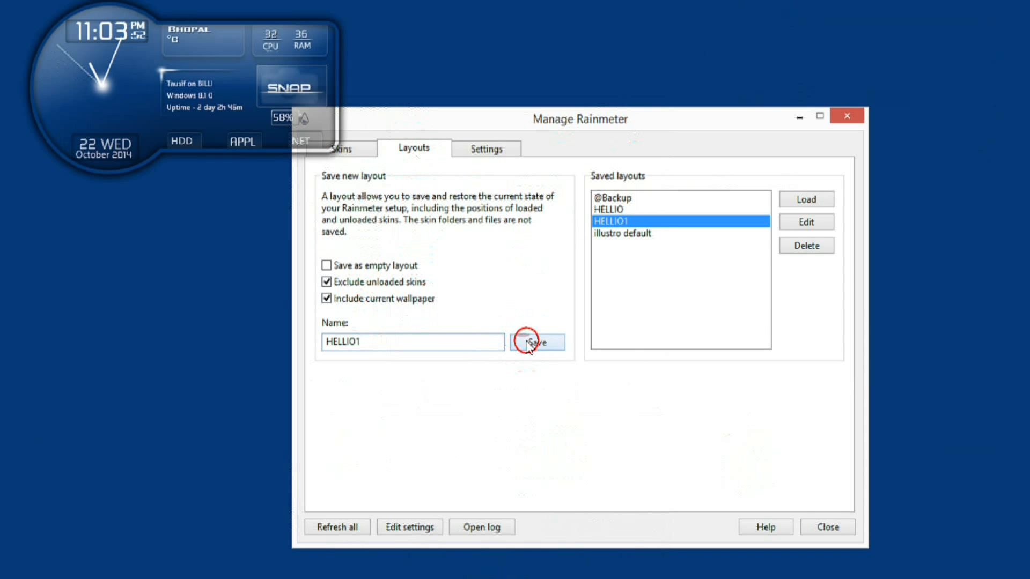
click(515, 357)
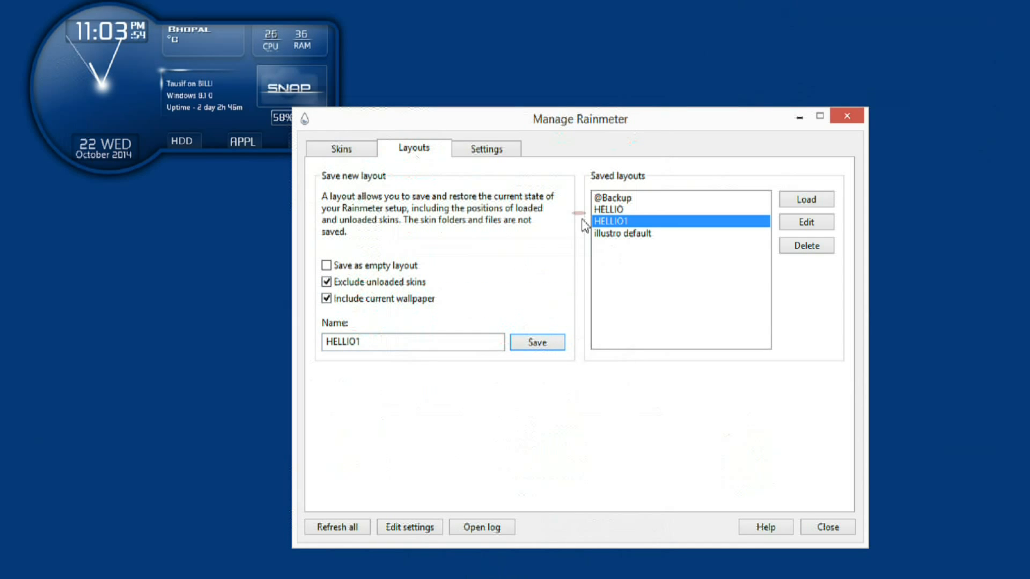
Step: Expand the HDD, APPL and NET menus of the clock skin, moving the manager window clear of them
click(611, 210)
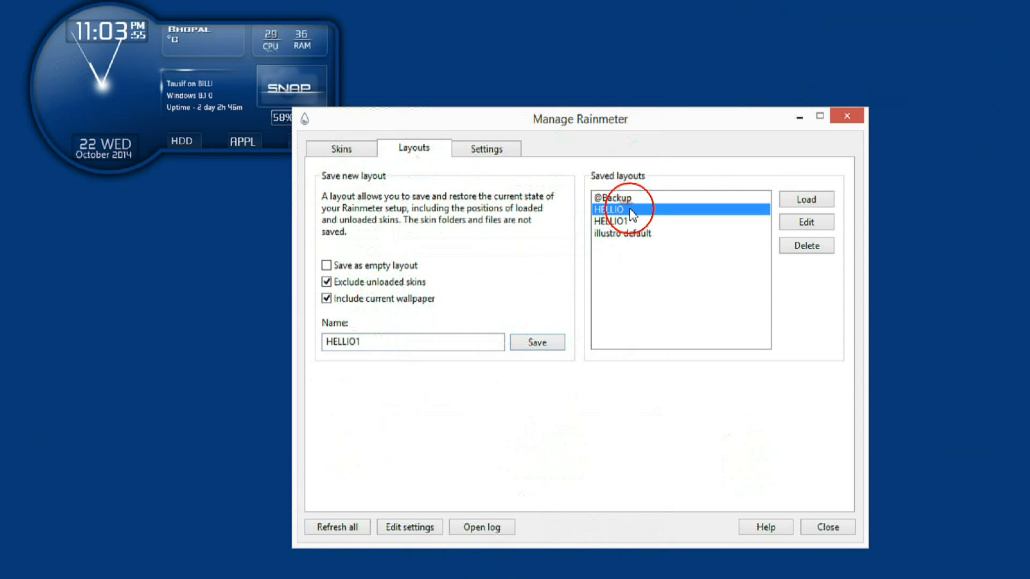
click(202, 142)
click(241, 141)
drag(442, 114, 522, 107)
click(324, 142)
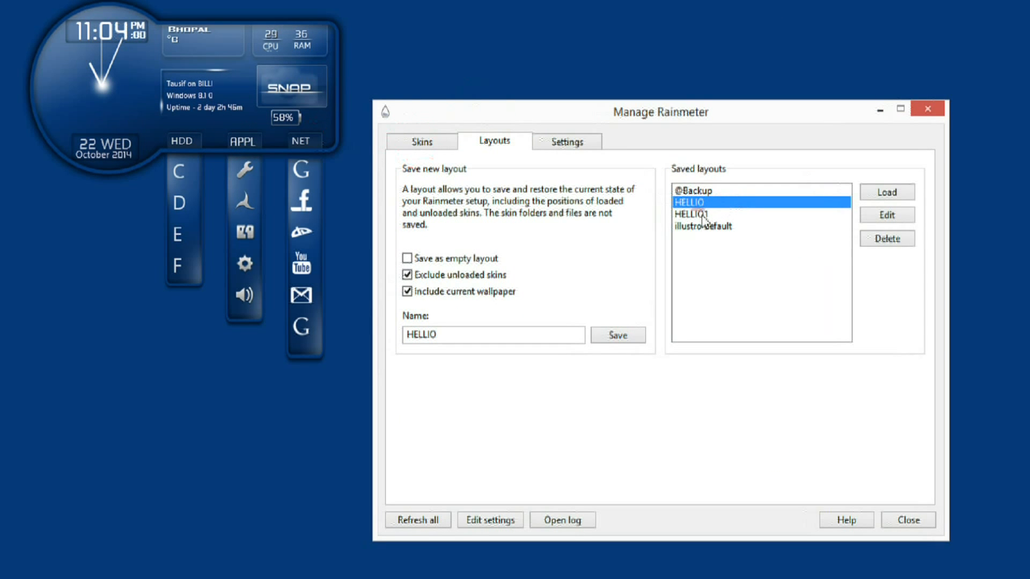
Step: Load the HELLIO layout, and switch back to the HELLIO1 layout, keeping the manager window clear of the skins
click(735, 213)
click(706, 202)
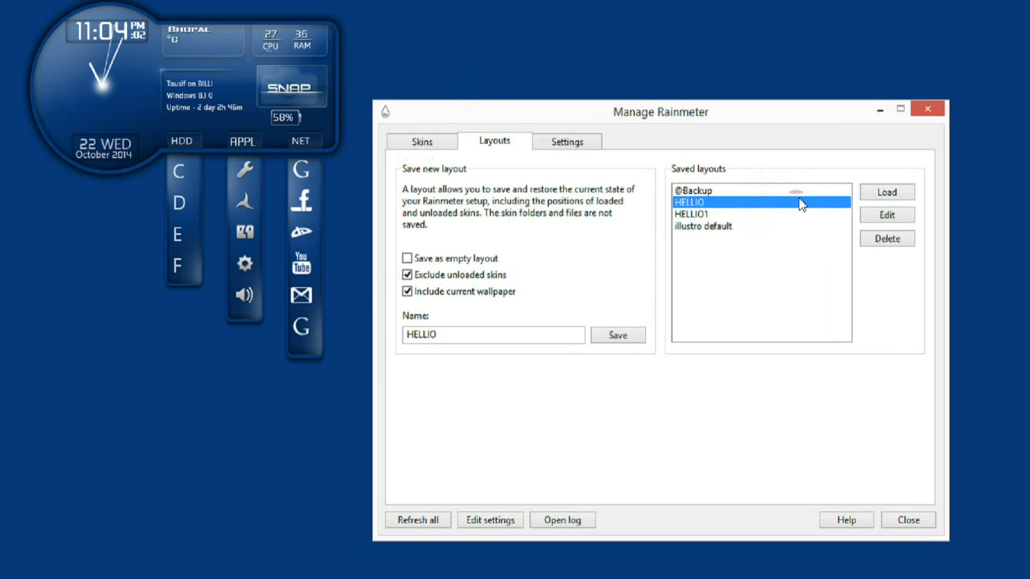
click(886, 193)
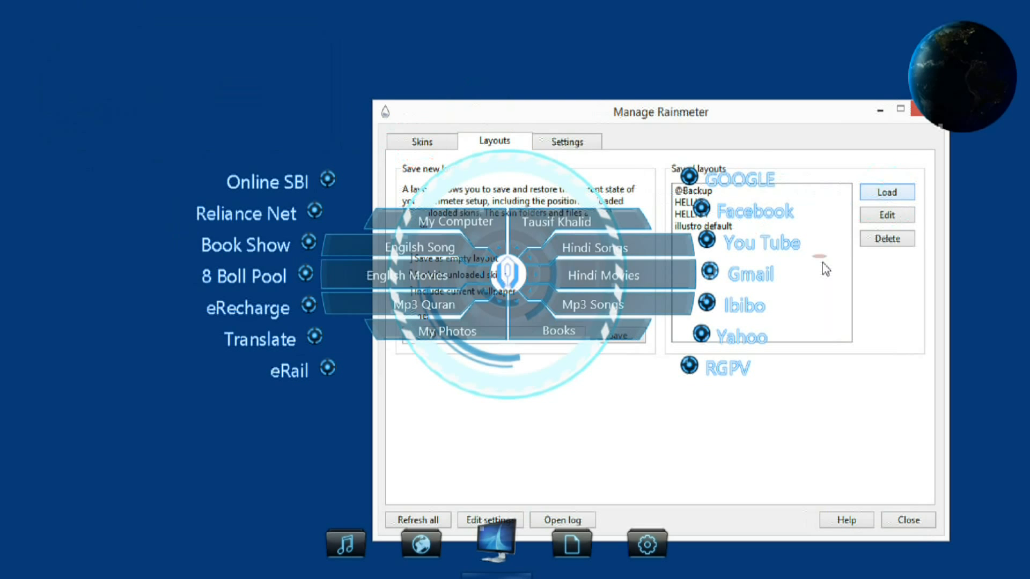
drag(742, 119, 432, 65)
click(384, 153)
click(592, 132)
drag(545, 62, 793, 51)
Step: Move the clock skin down and away from the screen corner, and disable skin dragging in the settings before closing the manager
click(568, 84)
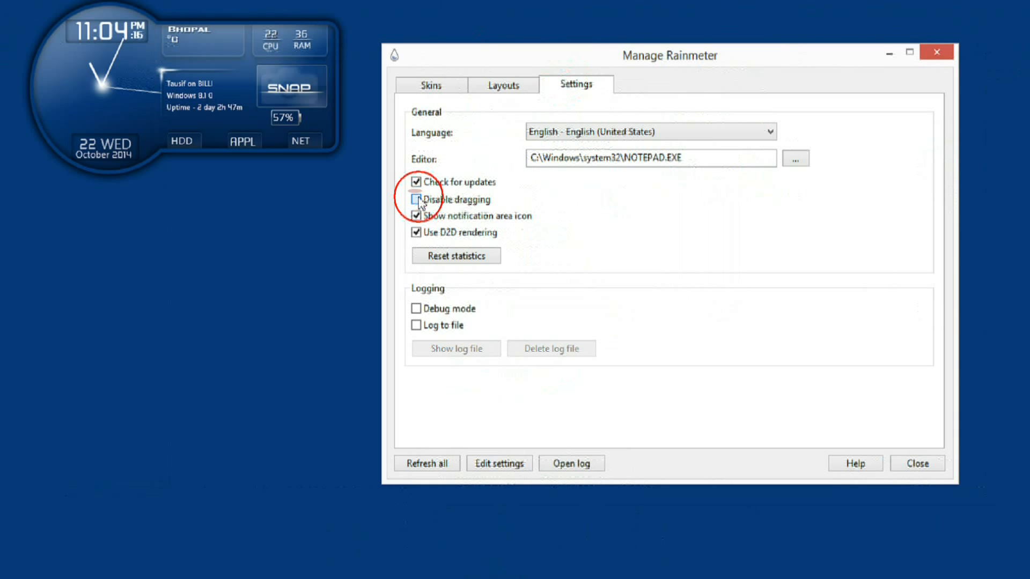
drag(146, 94, 242, 199)
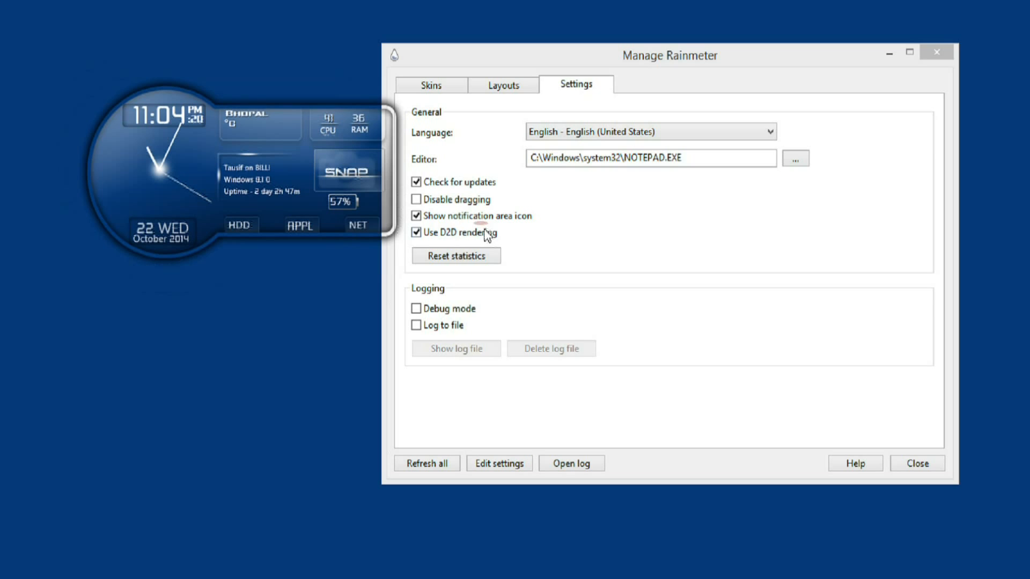
click(417, 200)
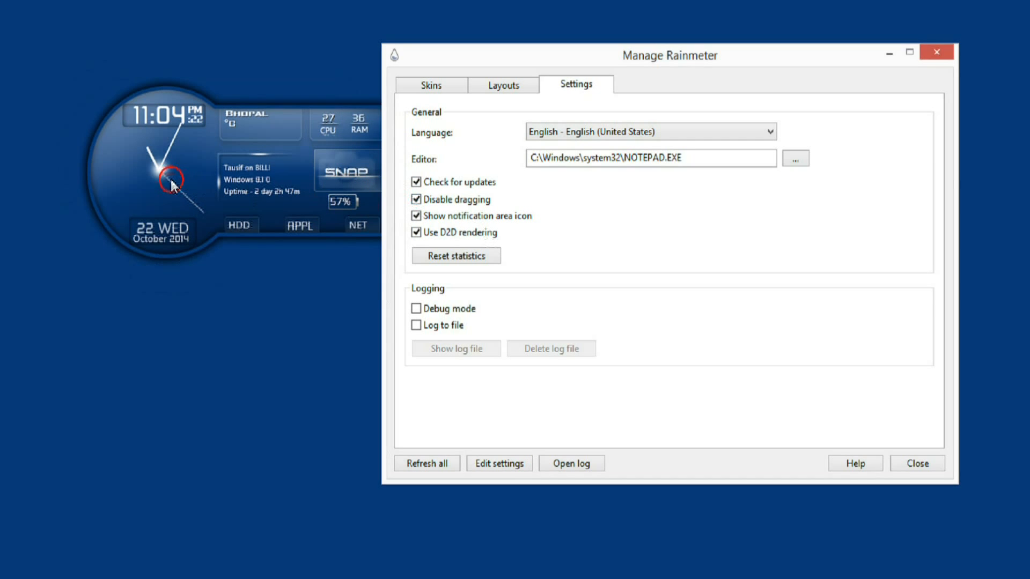
drag(172, 185, 196, 186)
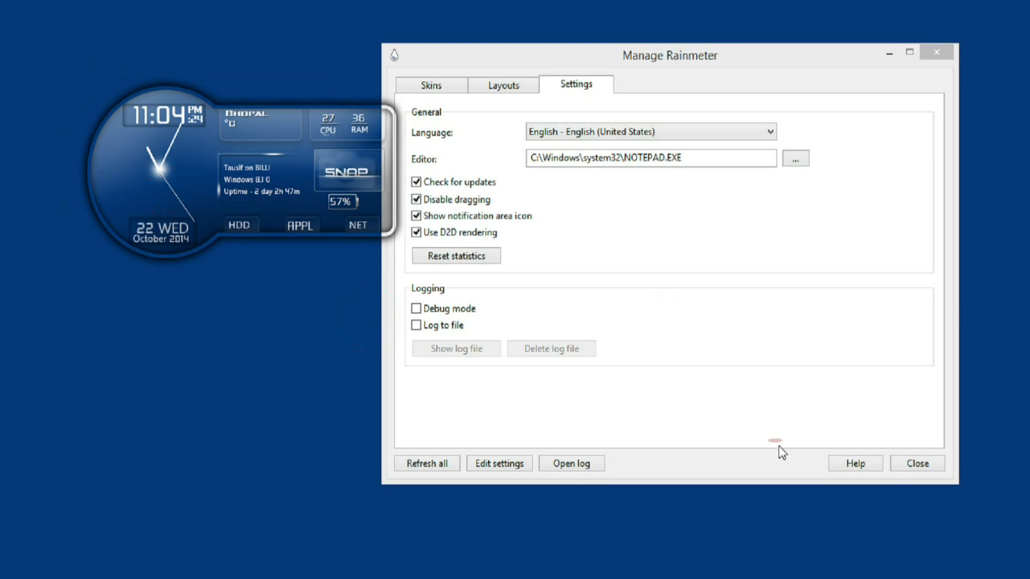
click(927, 471)
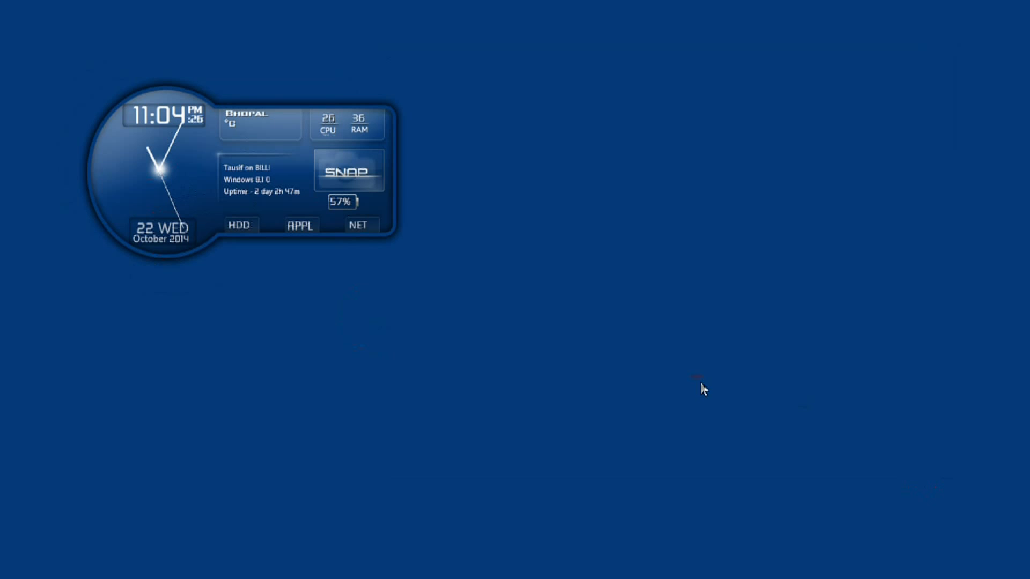